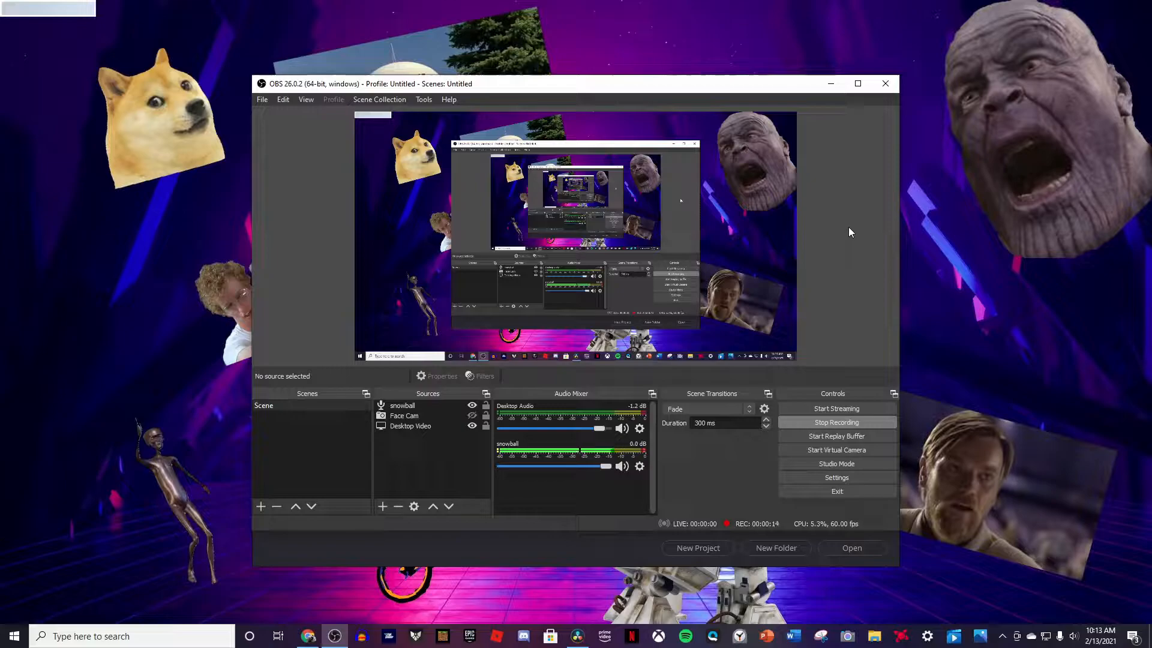
- Switch to DaVinci Resolve and look through the existing projects in the project manager
left_click(577, 636)
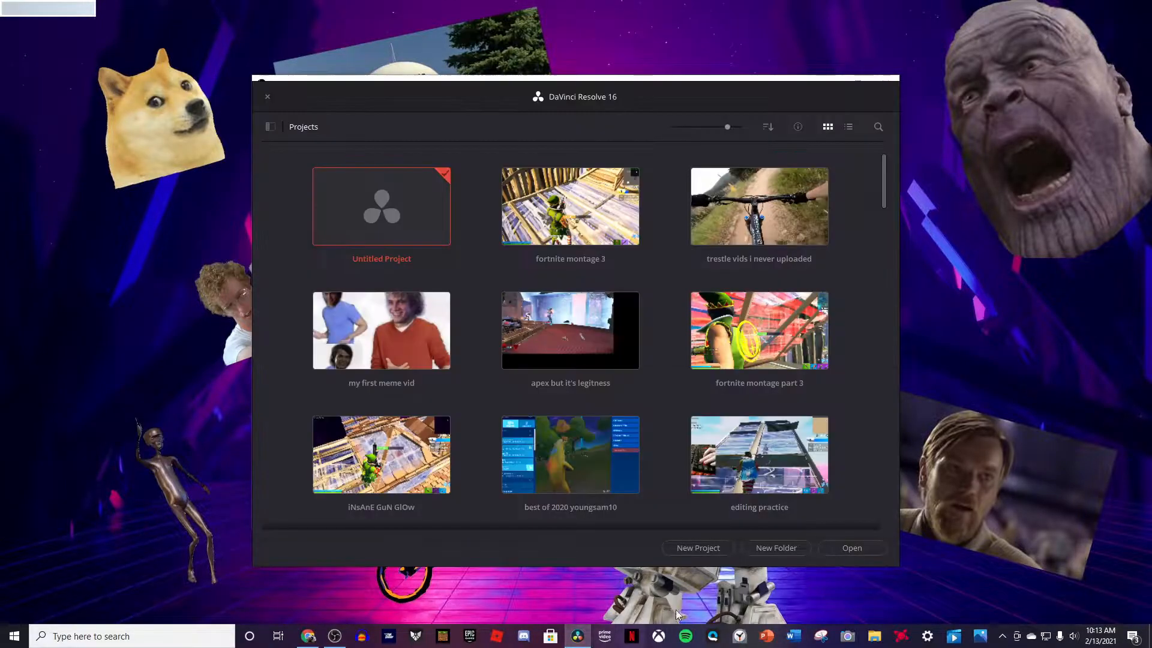
scroll(492, 279, "down", 1)
scroll(485, 273, "down", 2)
scroll(485, 273, "up", 2)
scroll(485, 273, "down", 7)
scroll(484, 269, "down", 20)
scroll(484, 274, "down", 6)
scroll(484, 273, "up", 12)
scroll(485, 273, "up", 15)
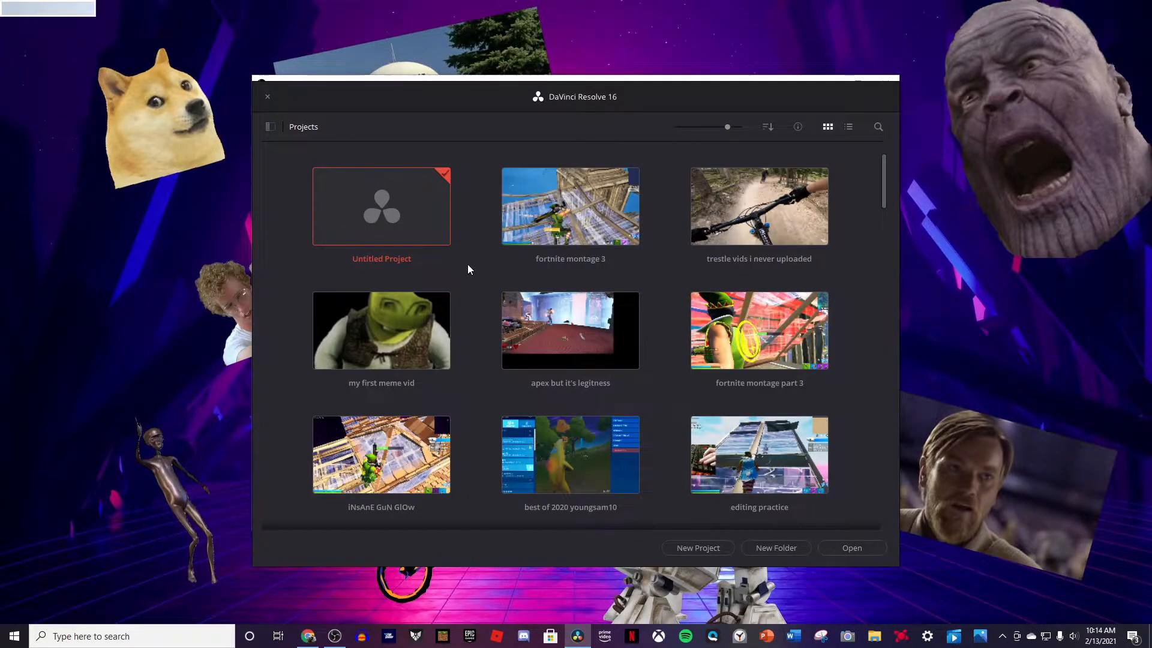
- Create a new project named "tutorial" and show its empty media pool
left_click(698, 549)
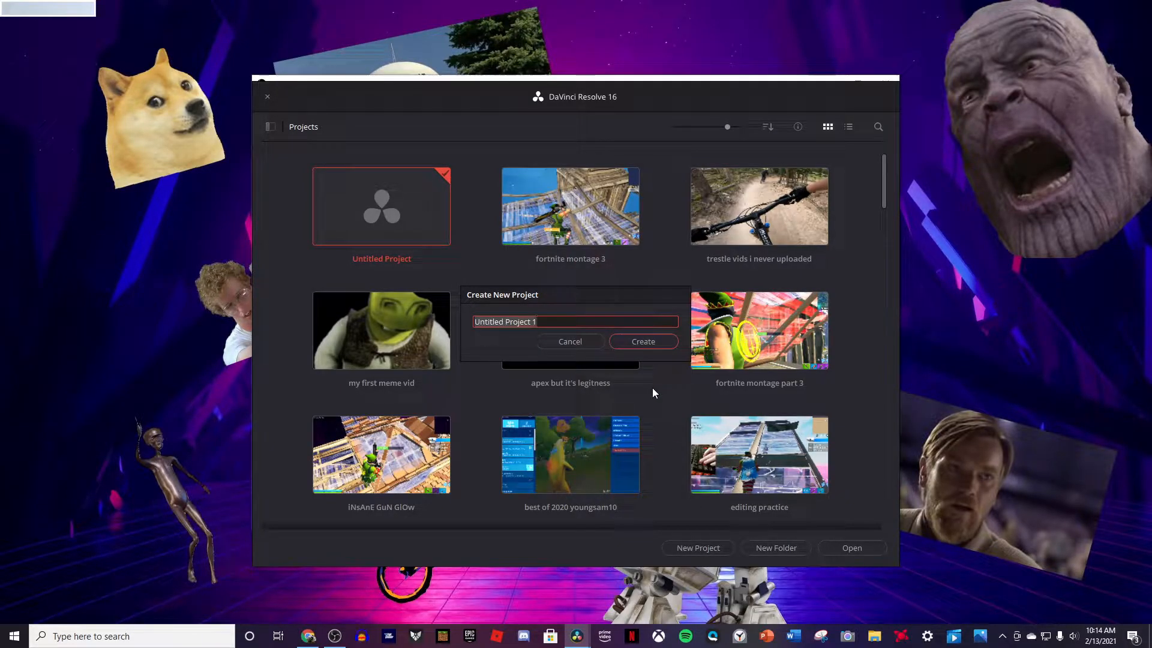
type("tutorial")
left_click(648, 340)
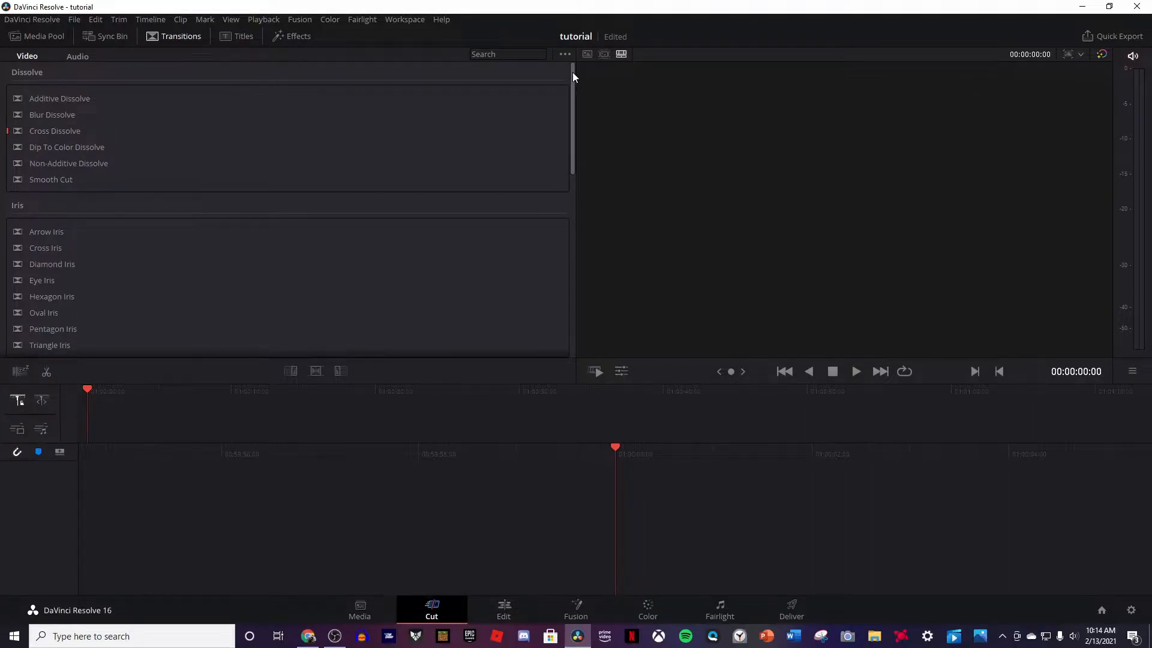
left_click(56, 37)
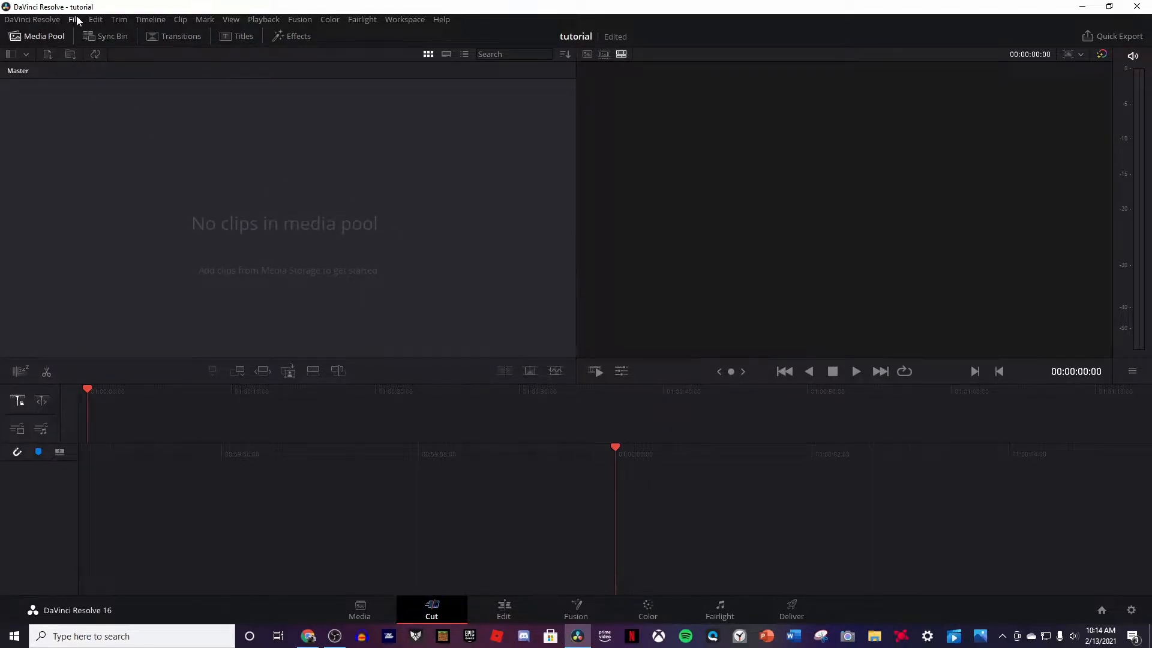
left_click(77, 18)
mouse_move(121, 131)
left_click(299, 134)
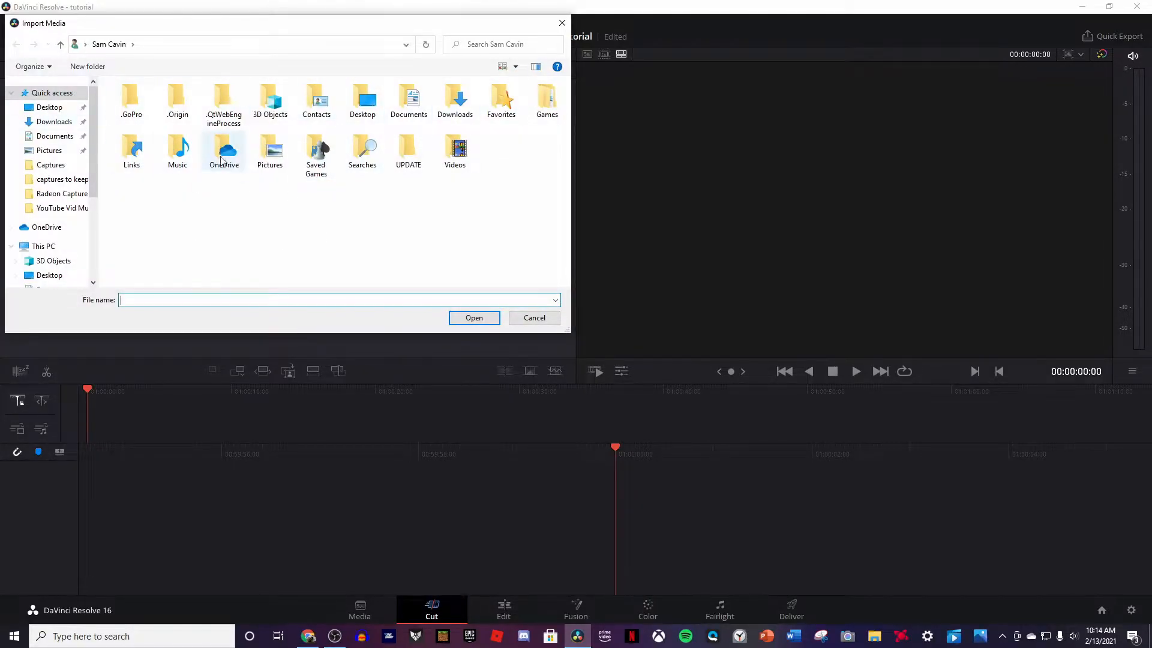
left_click(534, 318)
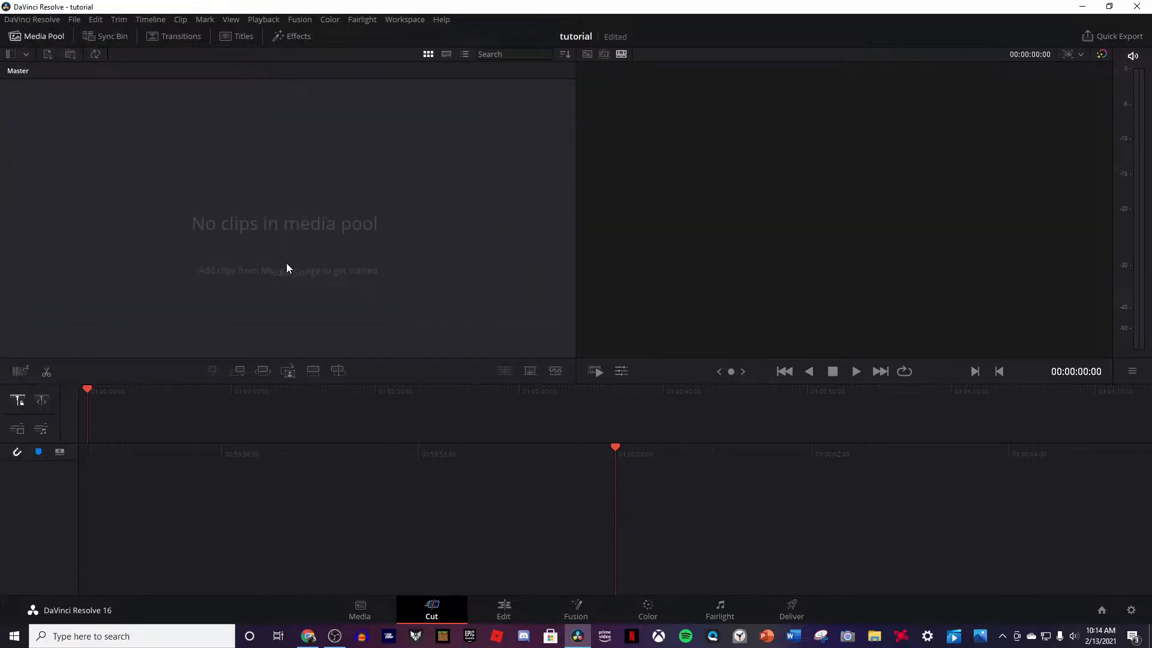
left_click(881, 633)
scroll(762, 300, "down", 3)
scroll(815, 302, "up", 3)
left_click(761, 321)
double_click(760, 321)
scroll(849, 272, "down", 1)
scroll(858, 282, "up", 1)
left_click_drag(717, 235, 203, 232)
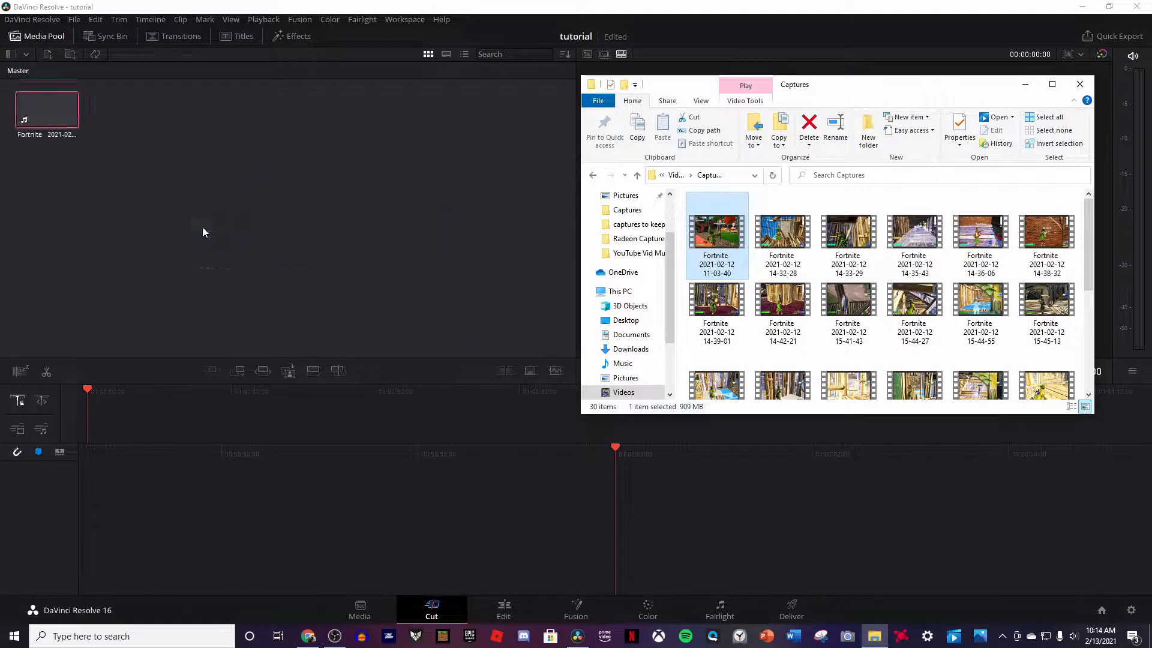
left_click(1024, 84)
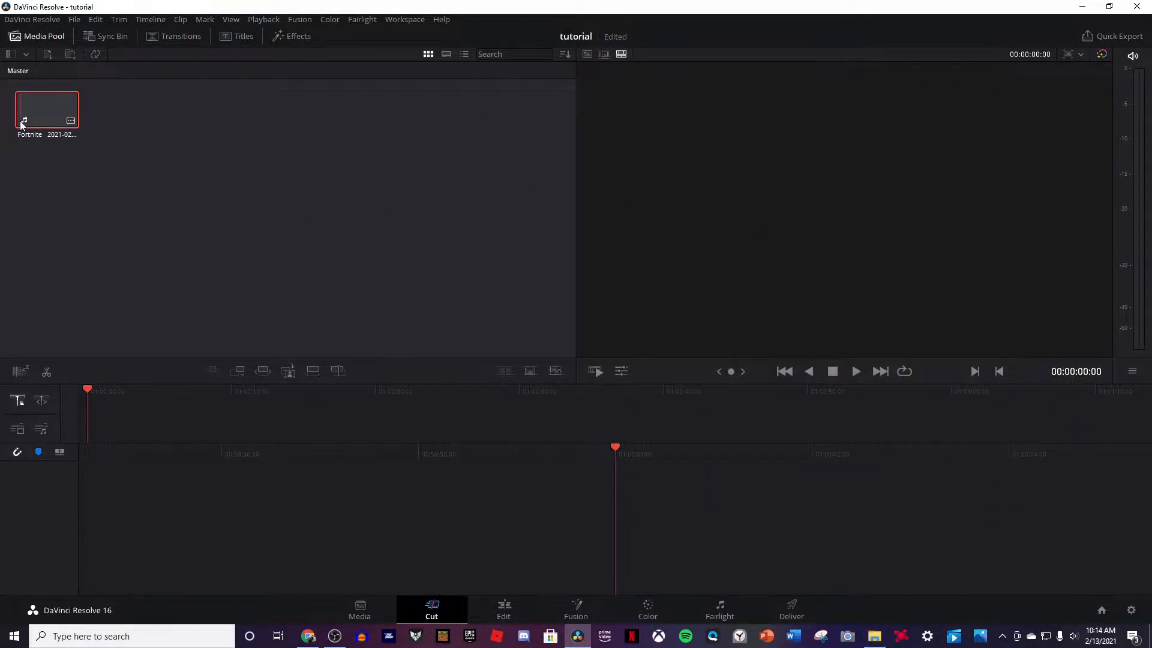
- In the project settings, set both the timeline frame rate and the playback frame rate to 30 frames per second
left_click(1132, 609)
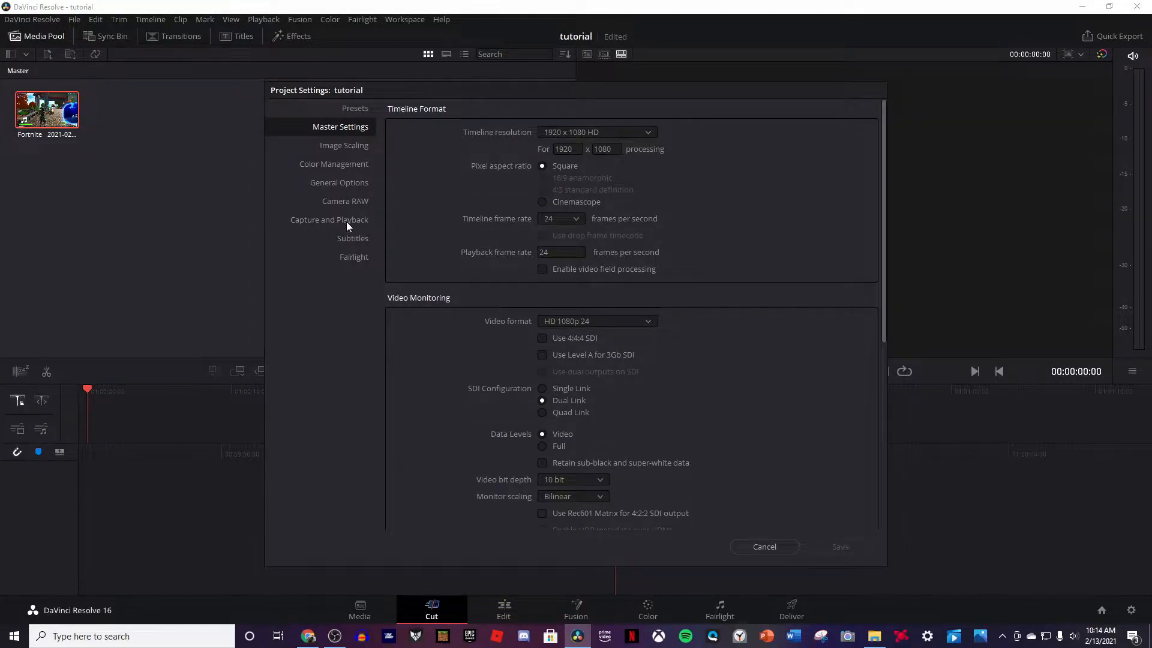
left_click(551, 219)
left_click(549, 313)
left_click(558, 252)
type("30")
- Set the video monitoring format to HD 1080p 30 and save the project settings, accepting the frame rate change
left_click(565, 319)
scroll(587, 409, "down", 3)
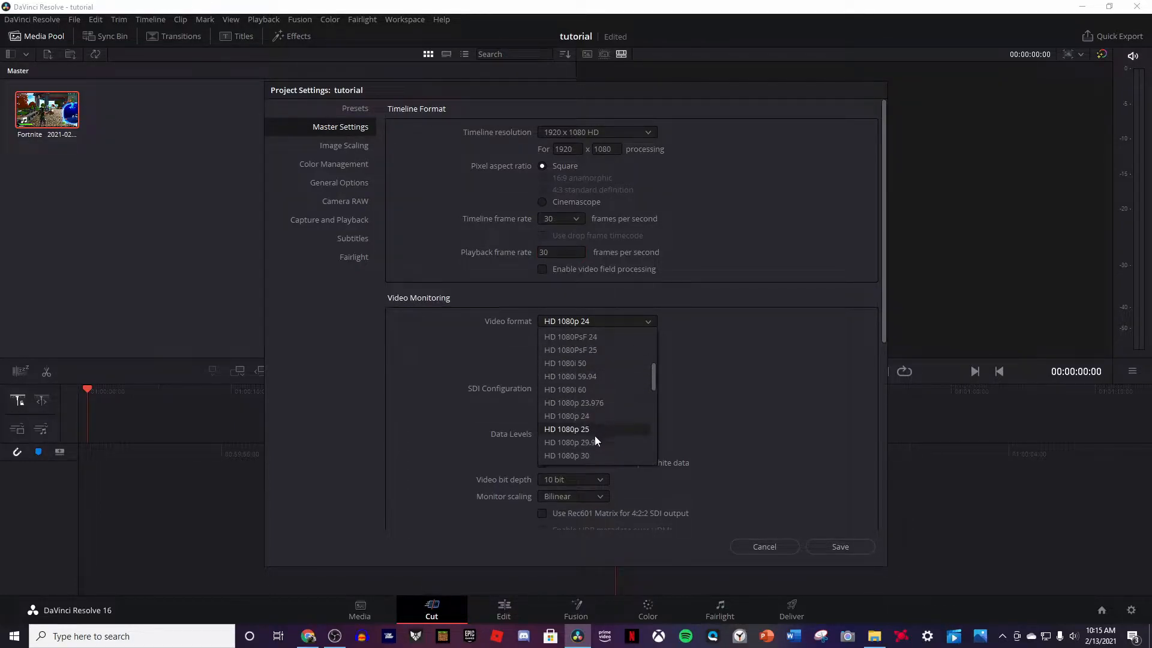
left_click(586, 451)
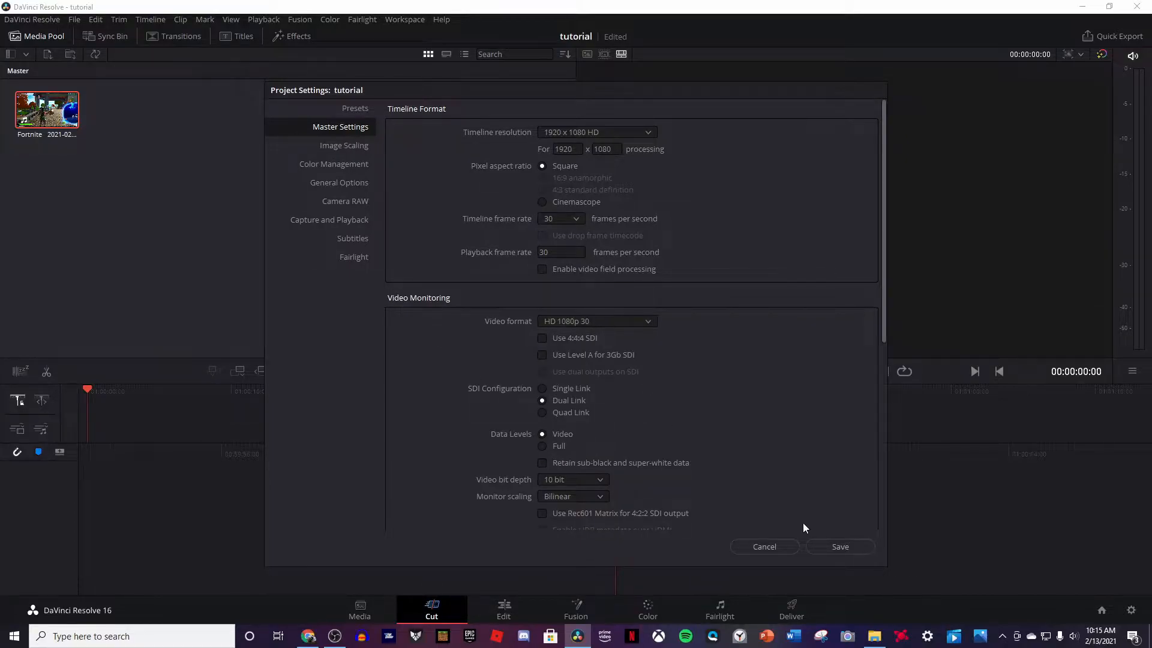
left_click(839, 547)
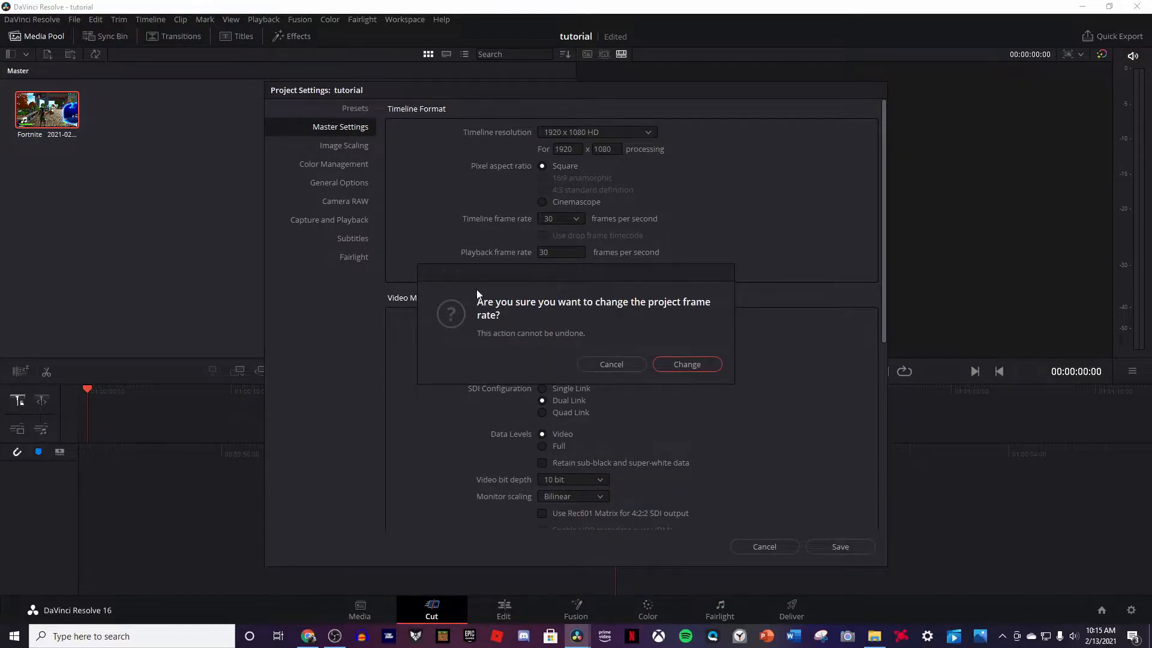
left_click(676, 365)
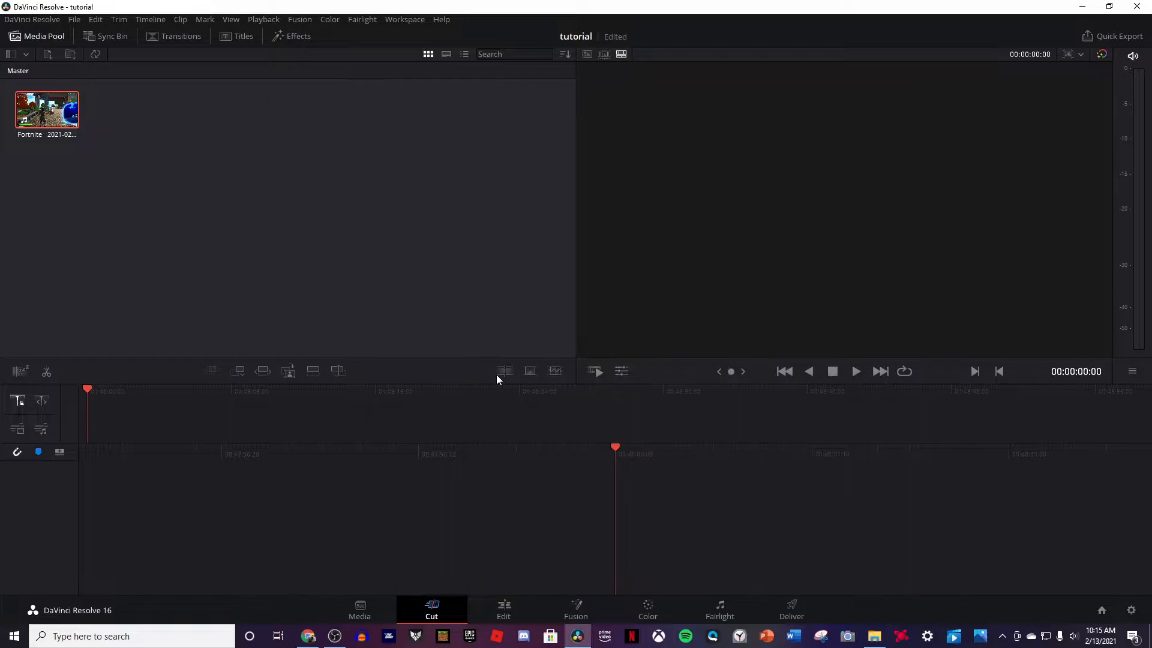
- Place the imported Fortnite clip on the timeline and play its opening section
left_click_drag(31, 113, 649, 542)
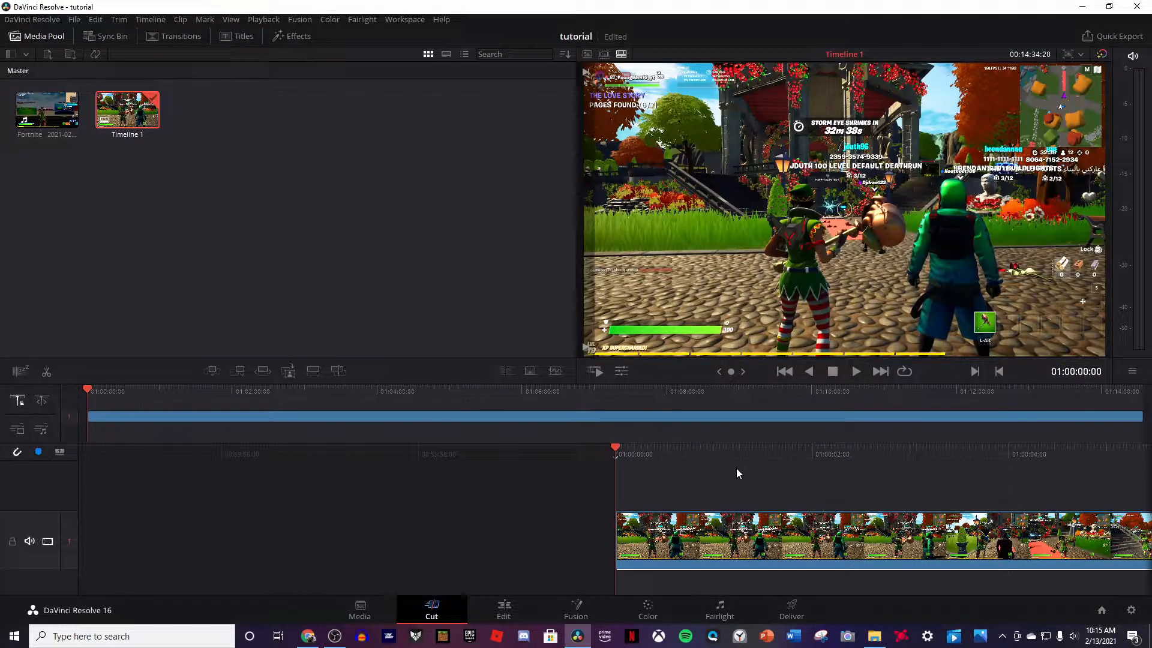
left_click_drag(769, 447, 505, 444)
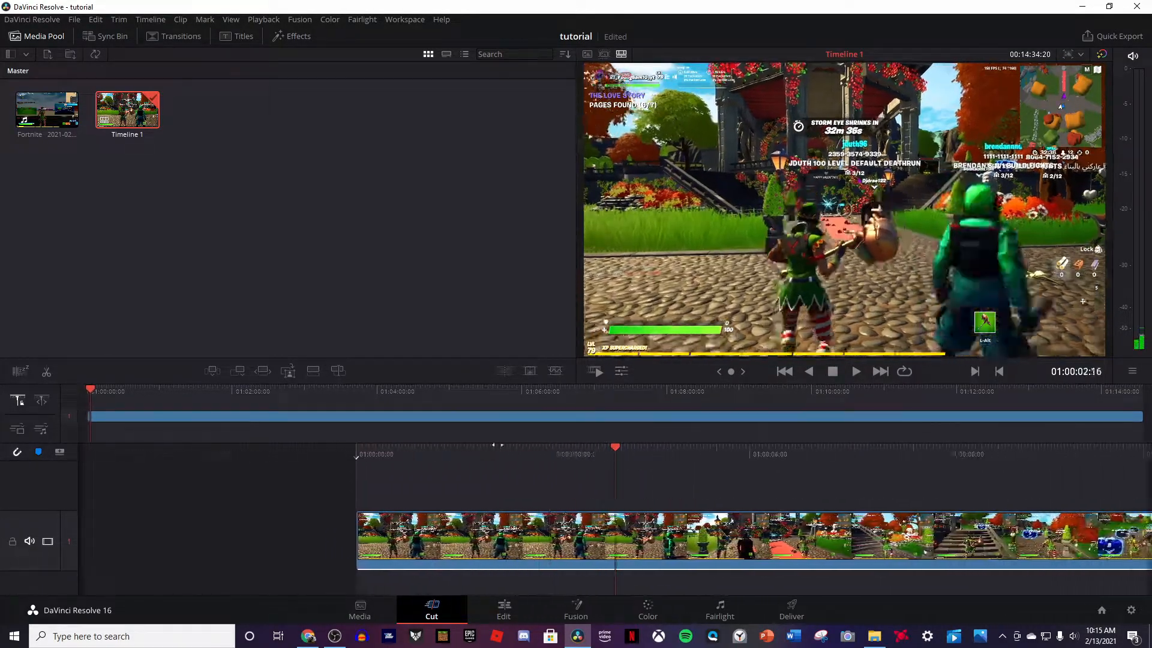
key("space")
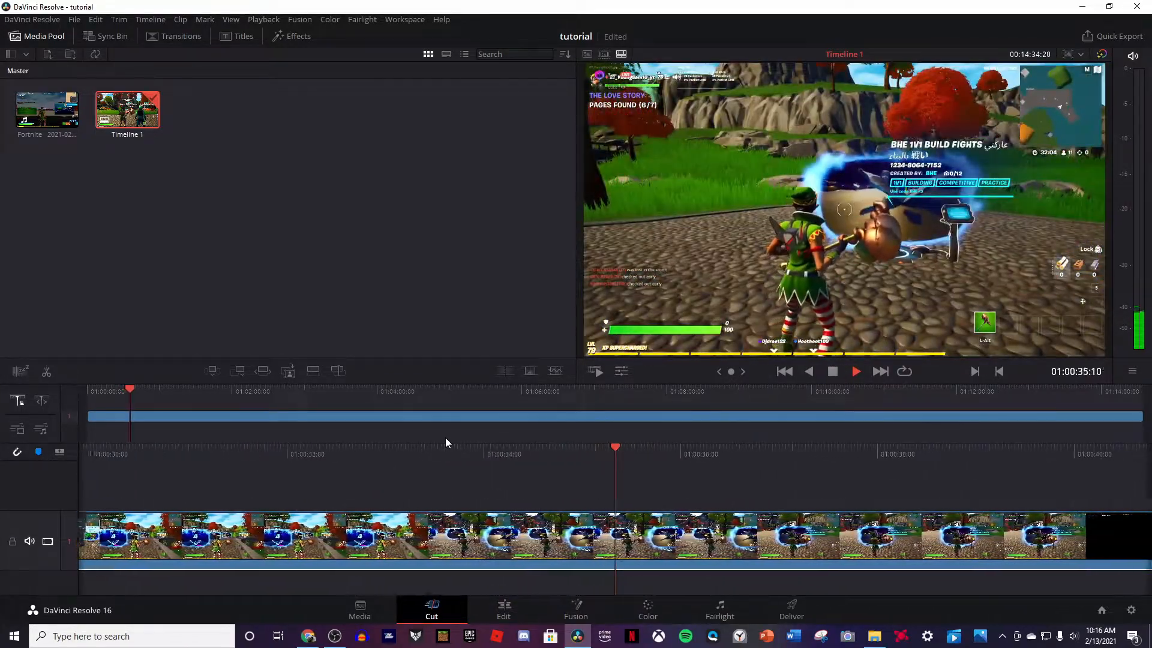
- Skim the clip from about 01:07:47 onward to examine the box fight footage for a place to cut
left_click(807, 390)
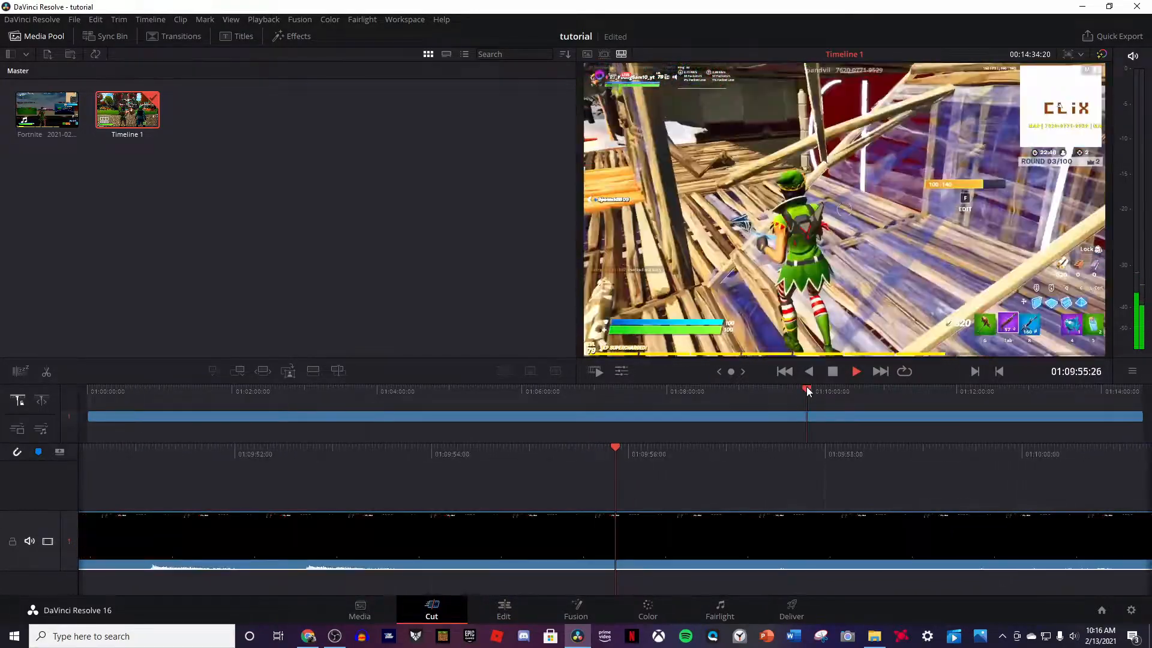
left_click(642, 390)
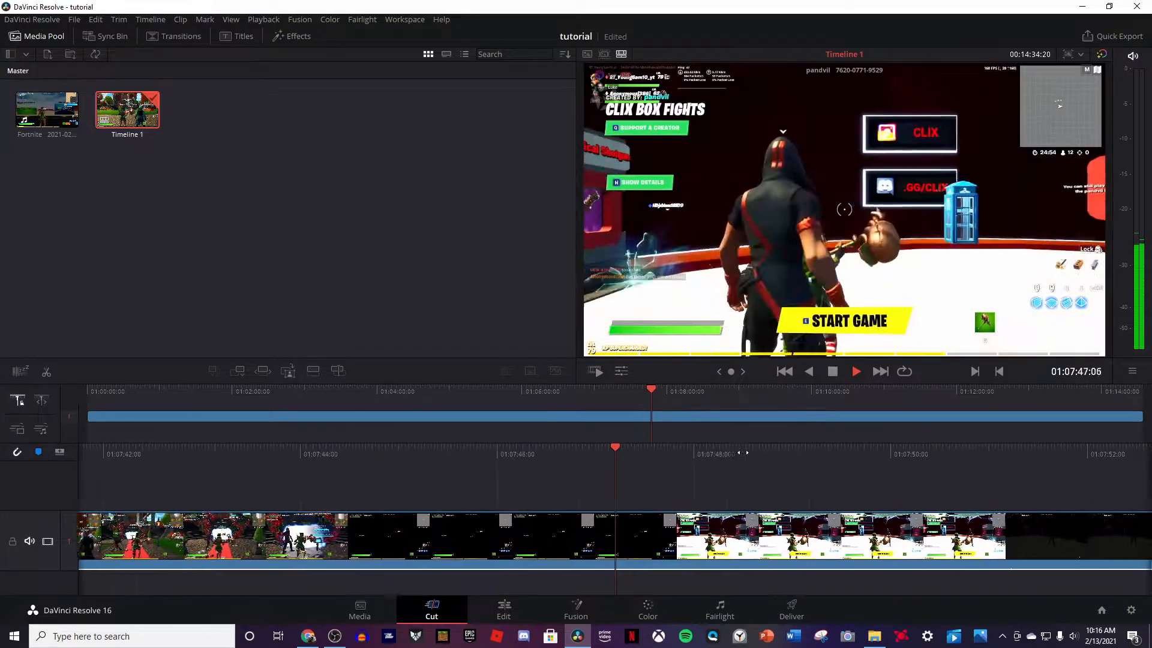
left_click_drag(678, 450, 189, 446)
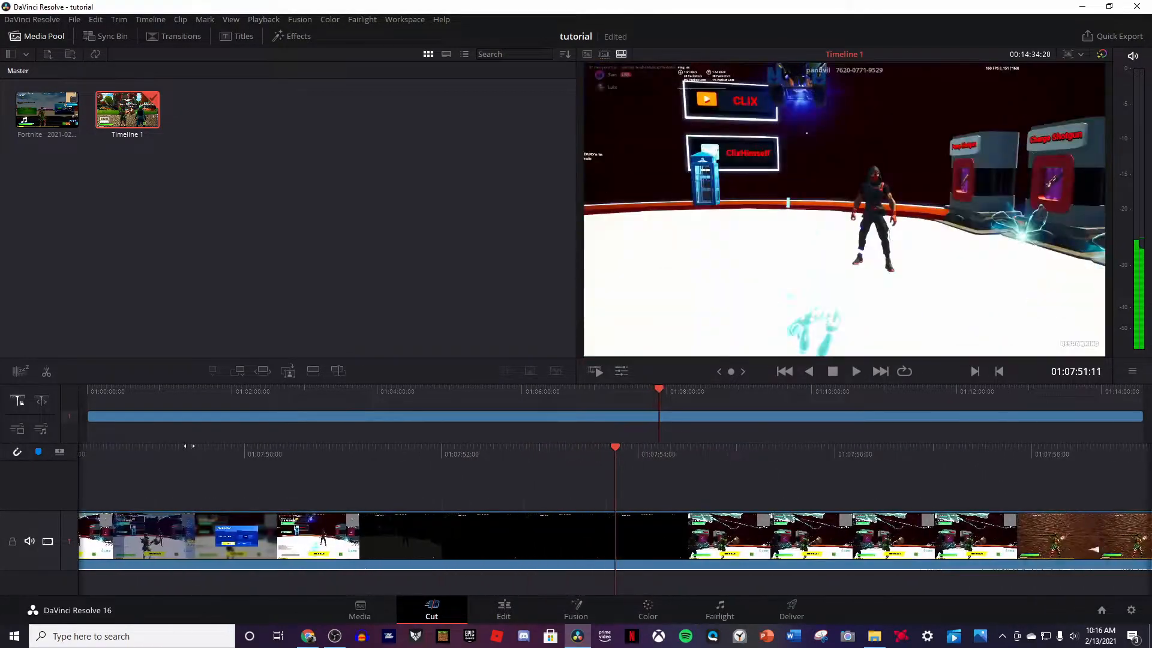
left_click_drag(805, 450, 152, 444)
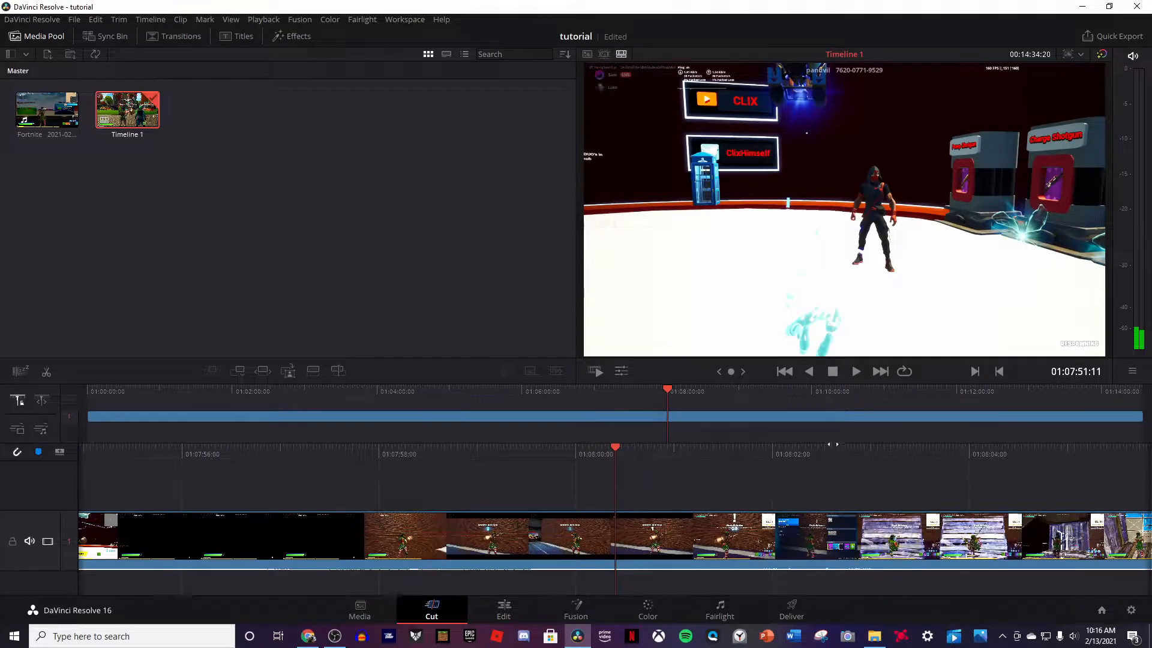
left_click_drag(835, 444, 263, 421)
left_click_drag(810, 449, 262, 418)
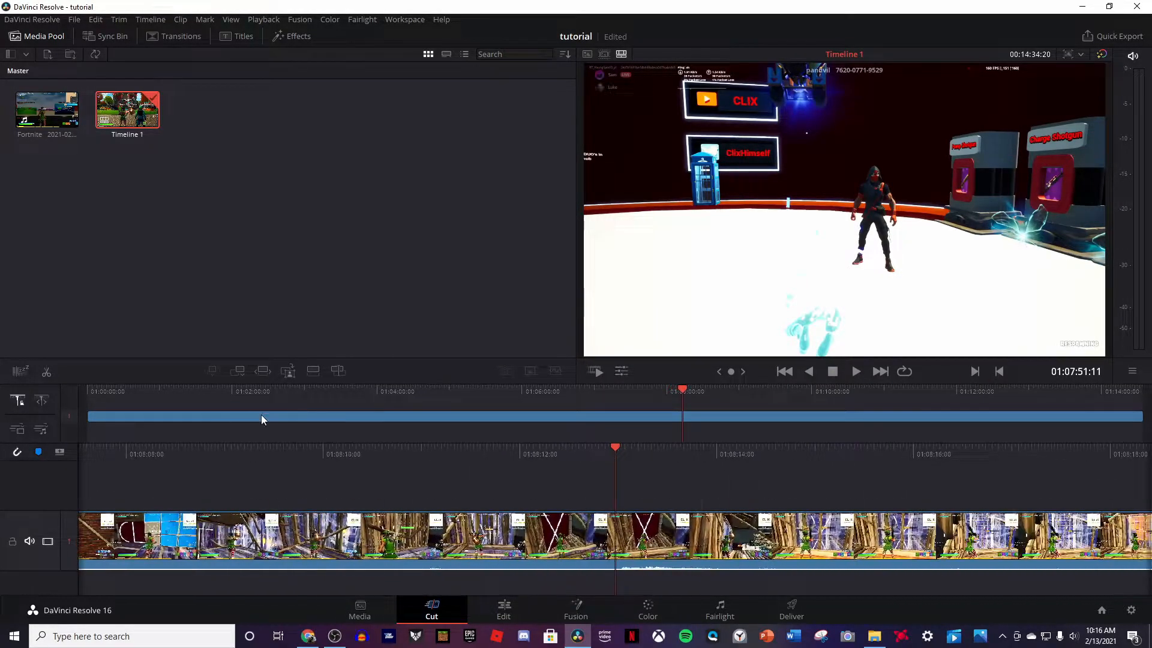
left_click_drag(867, 454, 325, 438)
key("space")
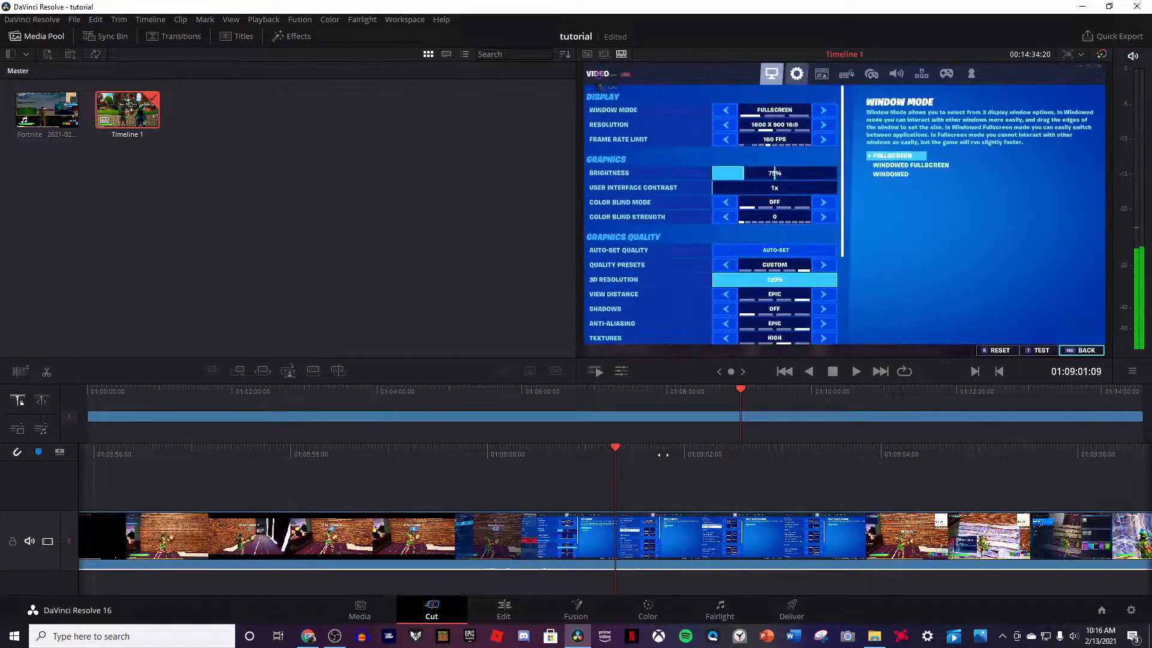
- Split the clip at 01:09:06:09, just after the game menu footage, and delete the part before the cut
left_click_drag(663, 454, 784, 449)
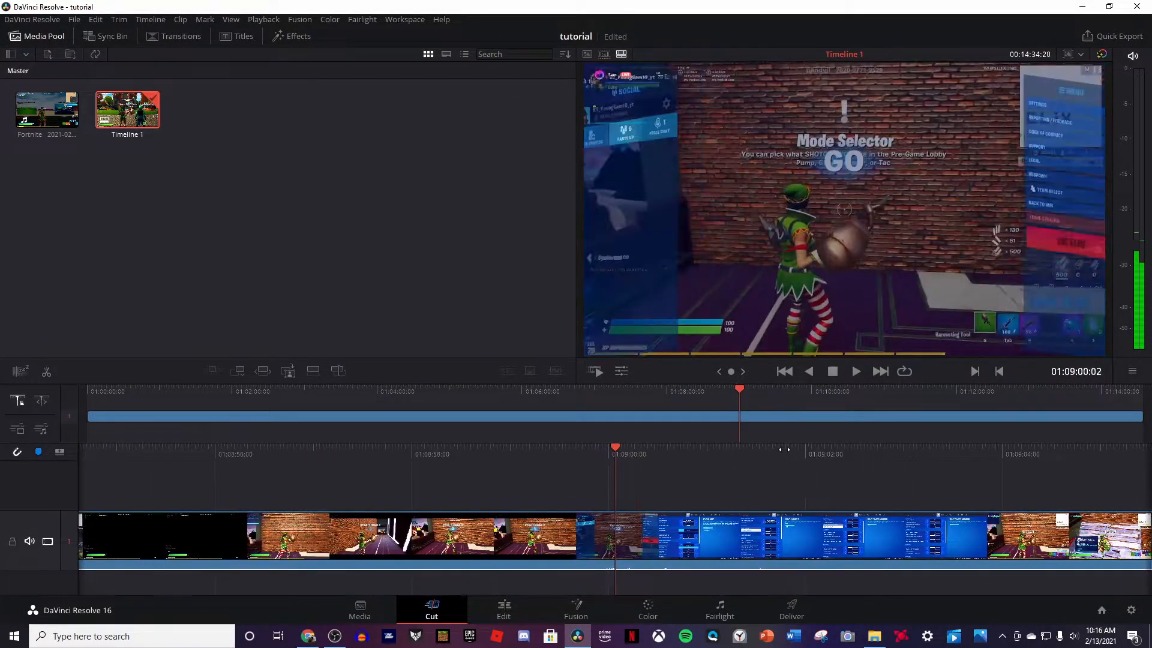
key("space")
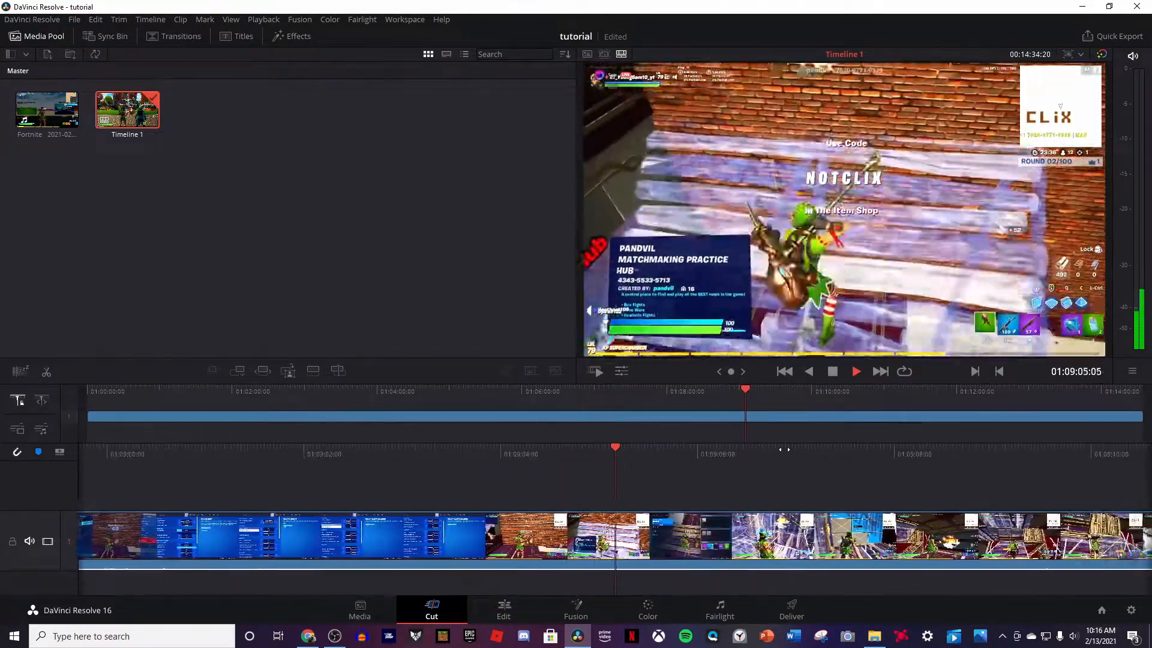
key("space")
left_click_drag(634, 454, 578, 457)
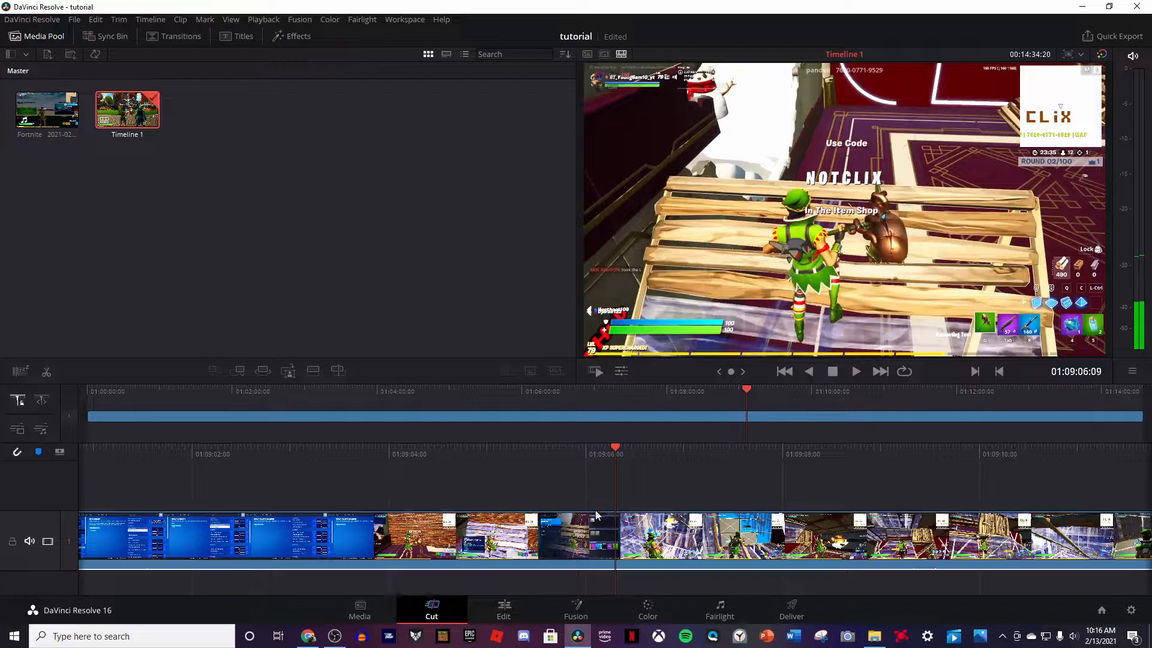
left_click(614, 537)
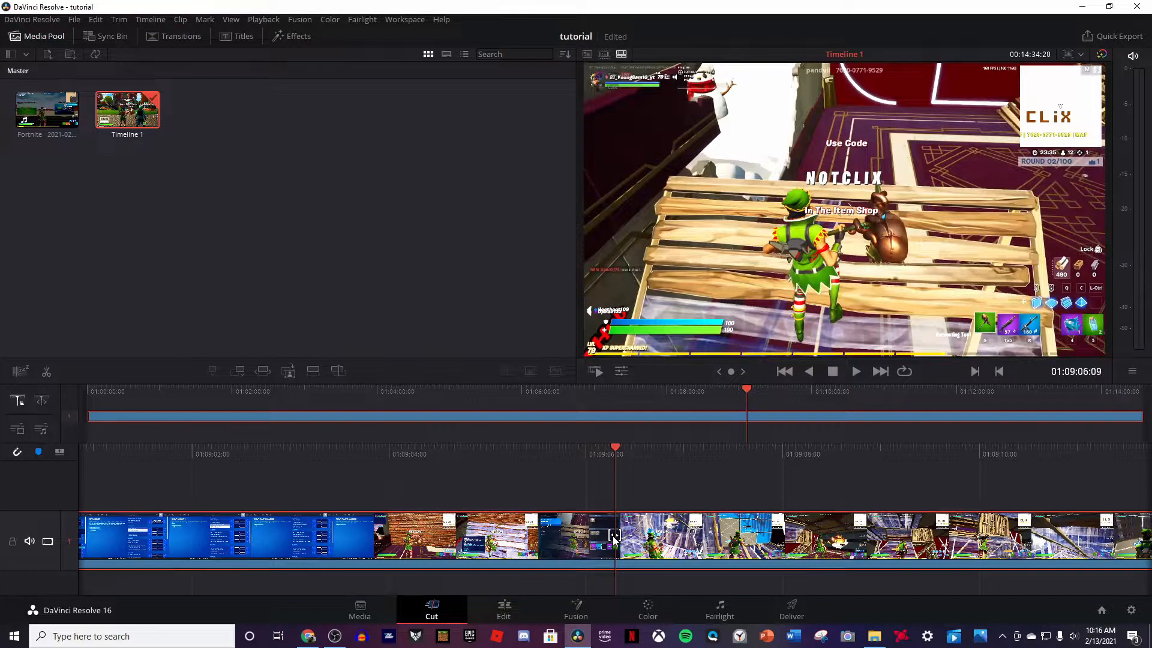
right_click(613, 536)
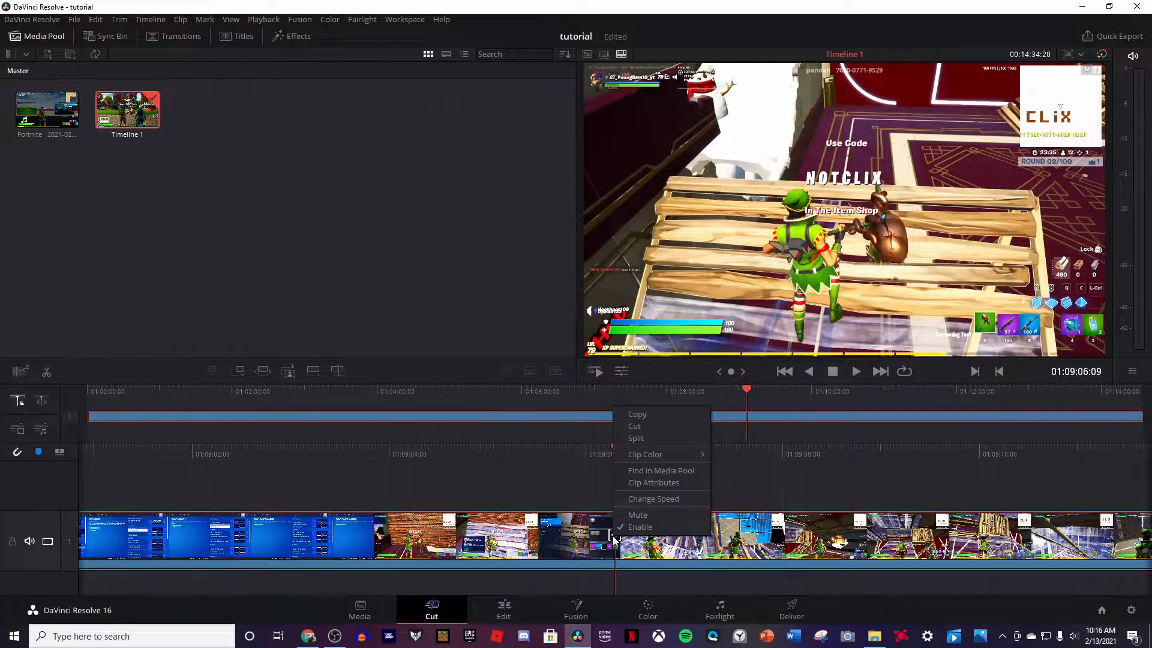
left_click(635, 437)
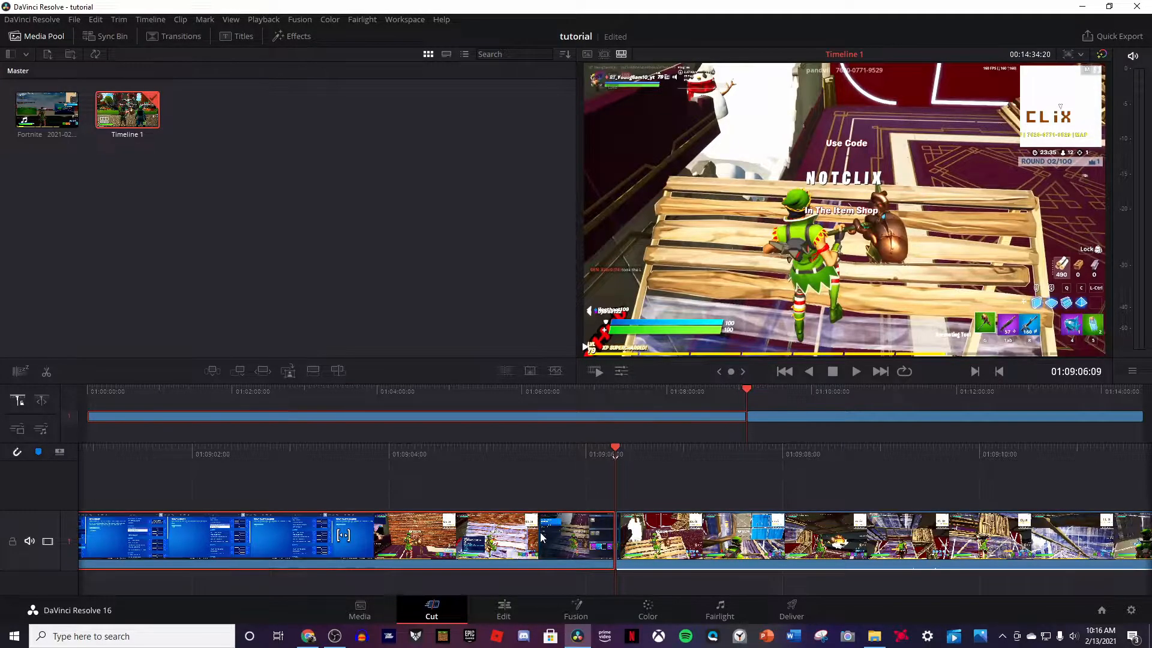
key("Delete")
- Split the remaining gameplay clip at 01:00:04:23
left_click_drag(665, 450, 159, 562)
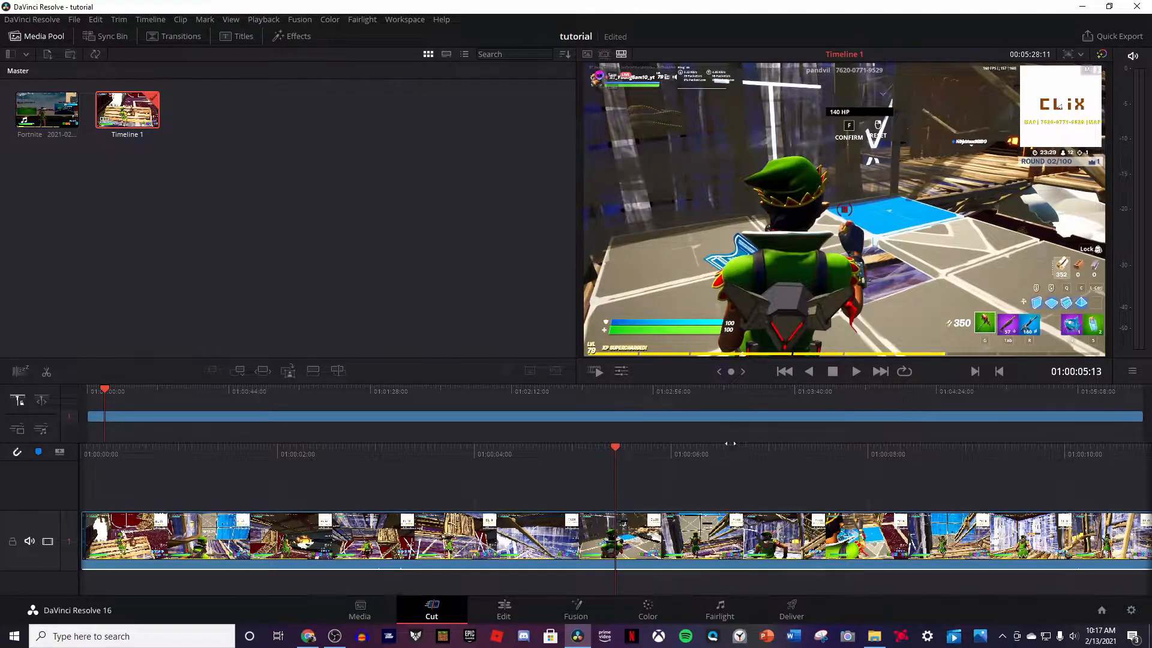
left_click_drag(750, 452, 818, 450)
left_click_drag(812, 450, 817, 449)
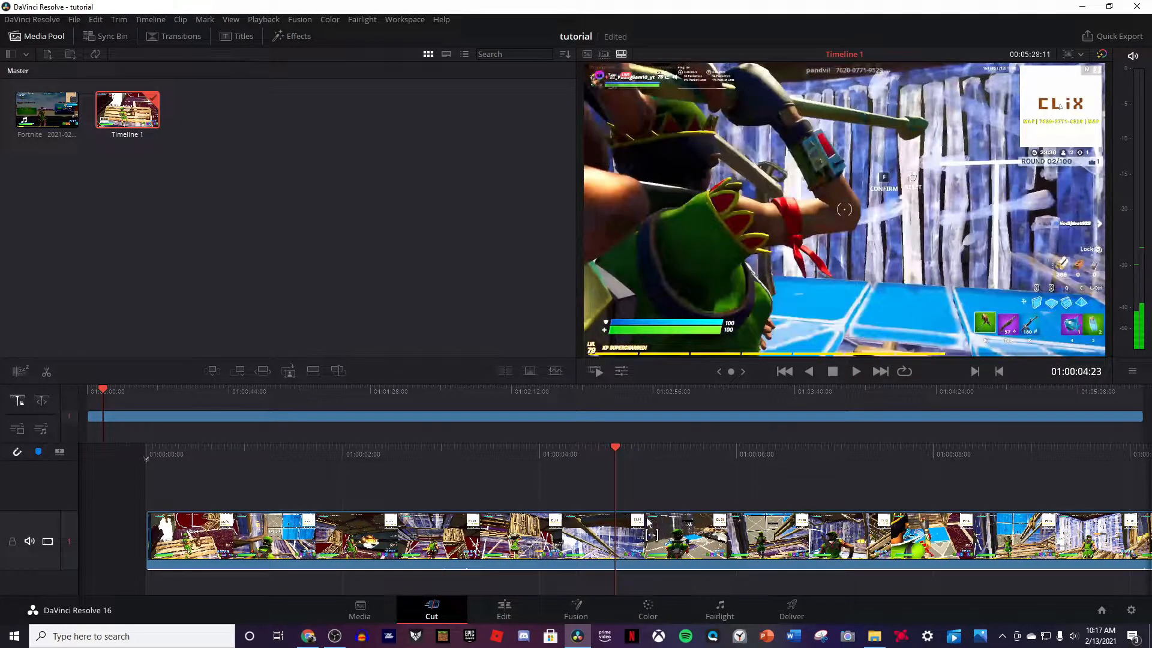
right_click(620, 534)
left_click(646, 434)
left_click(661, 473)
- Switch to File Explorer and open the Memes folder on the Seagate Expansion Drive (E:)
left_click(879, 636)
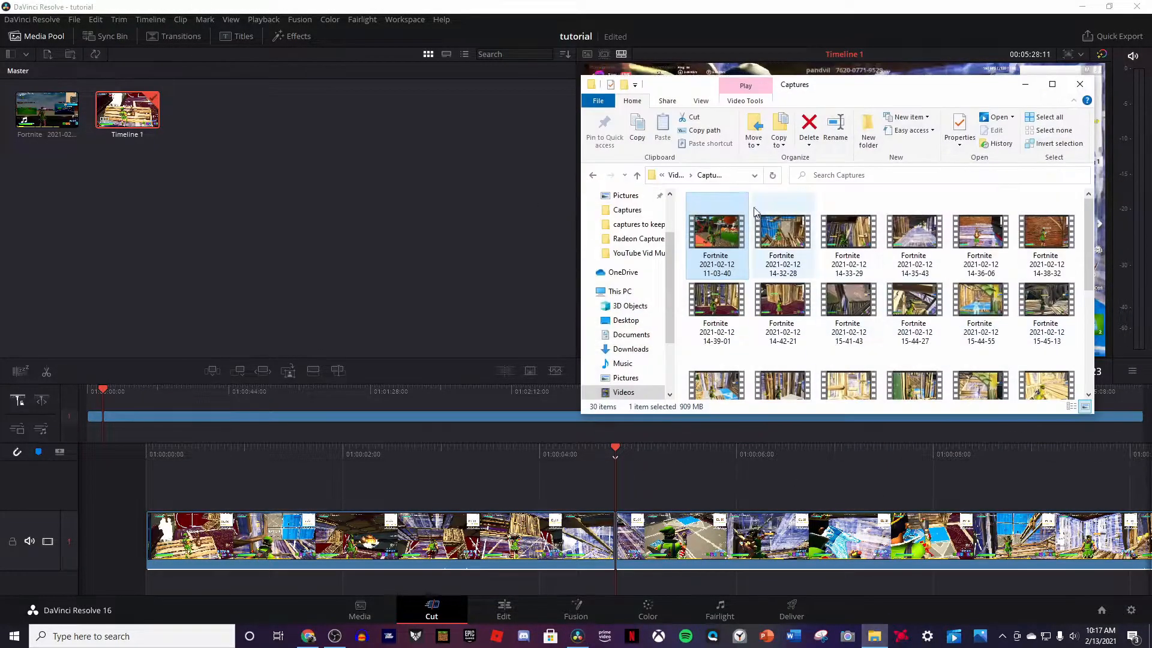
scroll(618, 369, "down", 3)
left_click(636, 343)
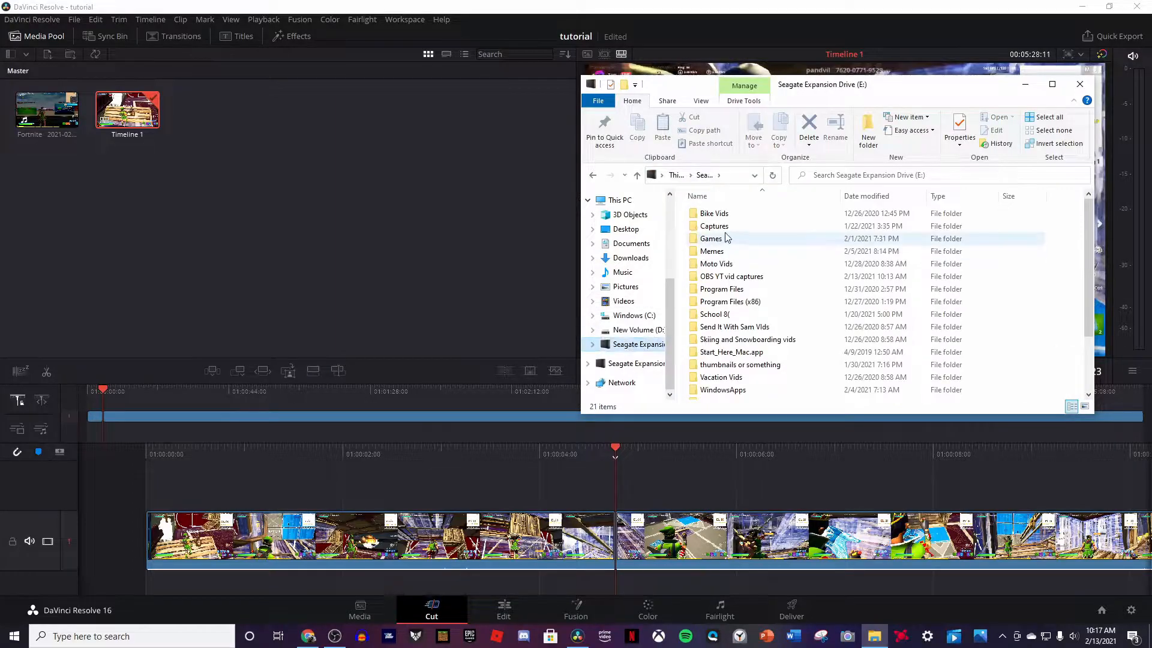
double_click(732, 251)
- Find the Clapping video in the Memes folder and import it into the DaVinci Resolve media pool
scroll(786, 267, "down", 15)
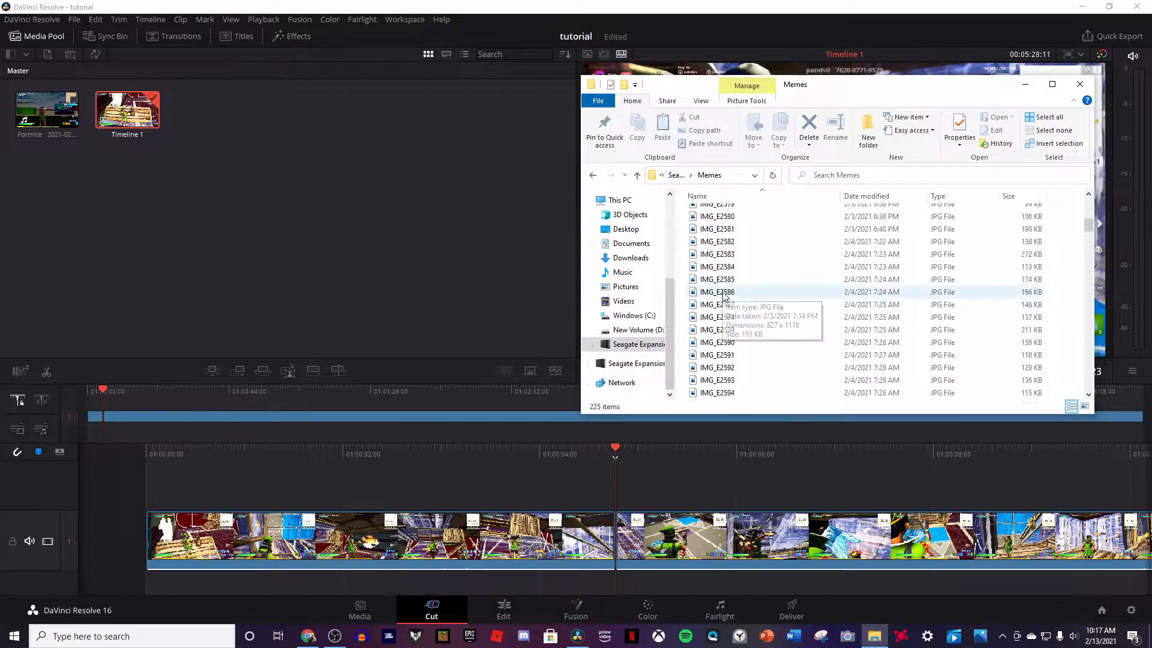
scroll(731, 316, "down", 20)
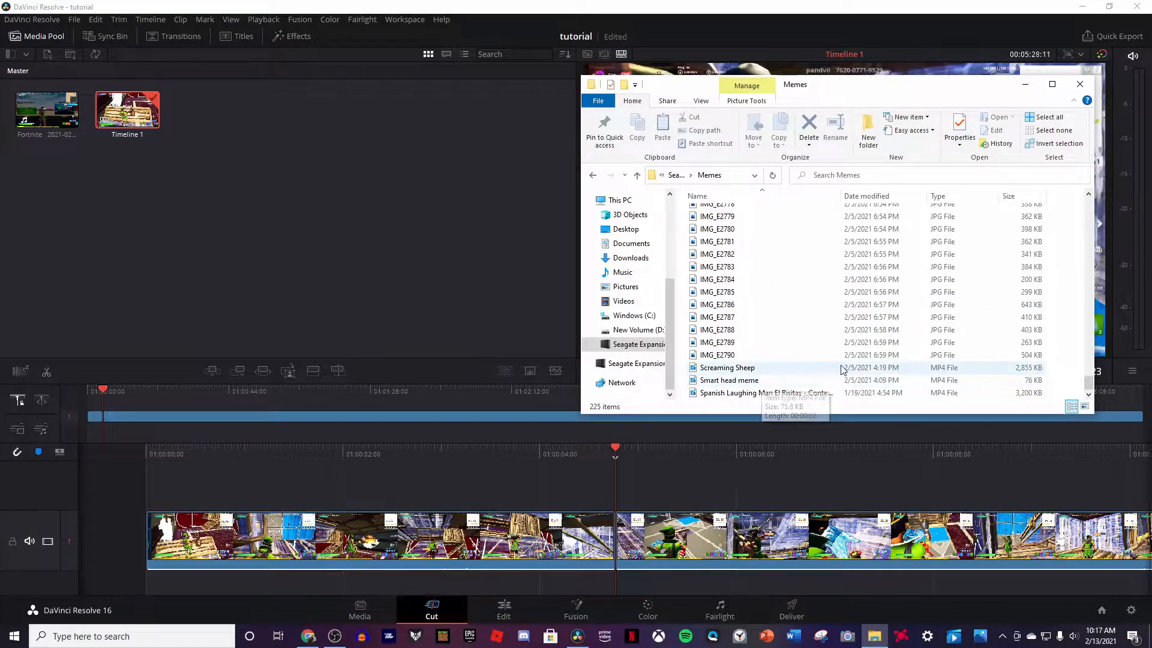
scroll(784, 376, "up", 7)
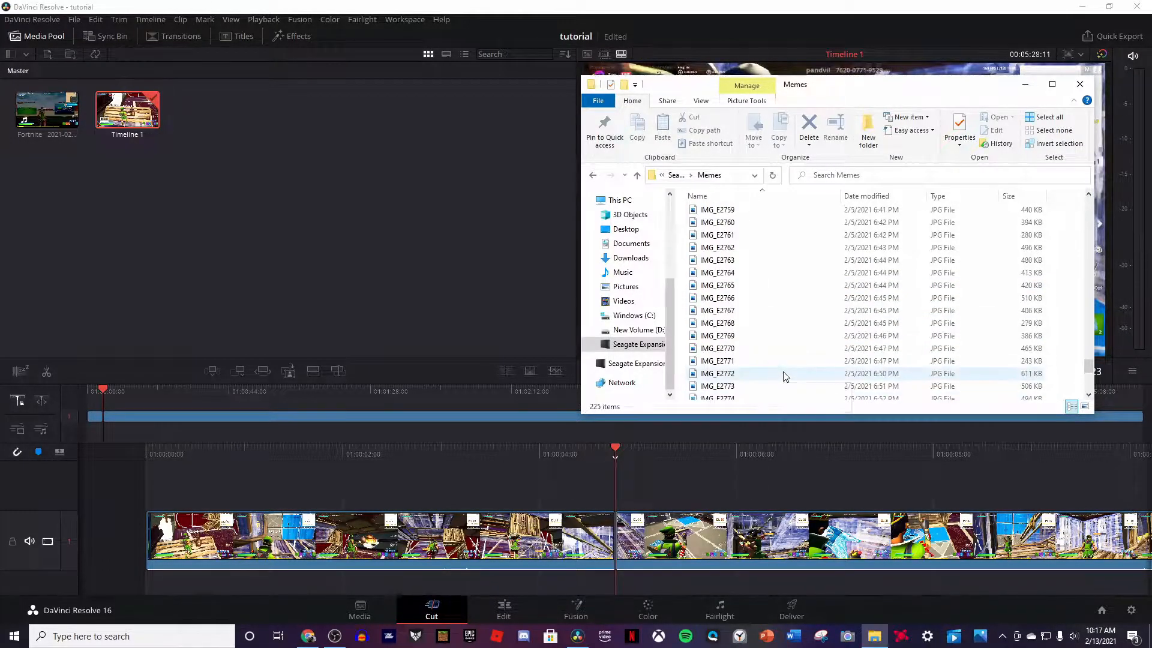
scroll(784, 375, "up", 18)
scroll(784, 375, "up", 15)
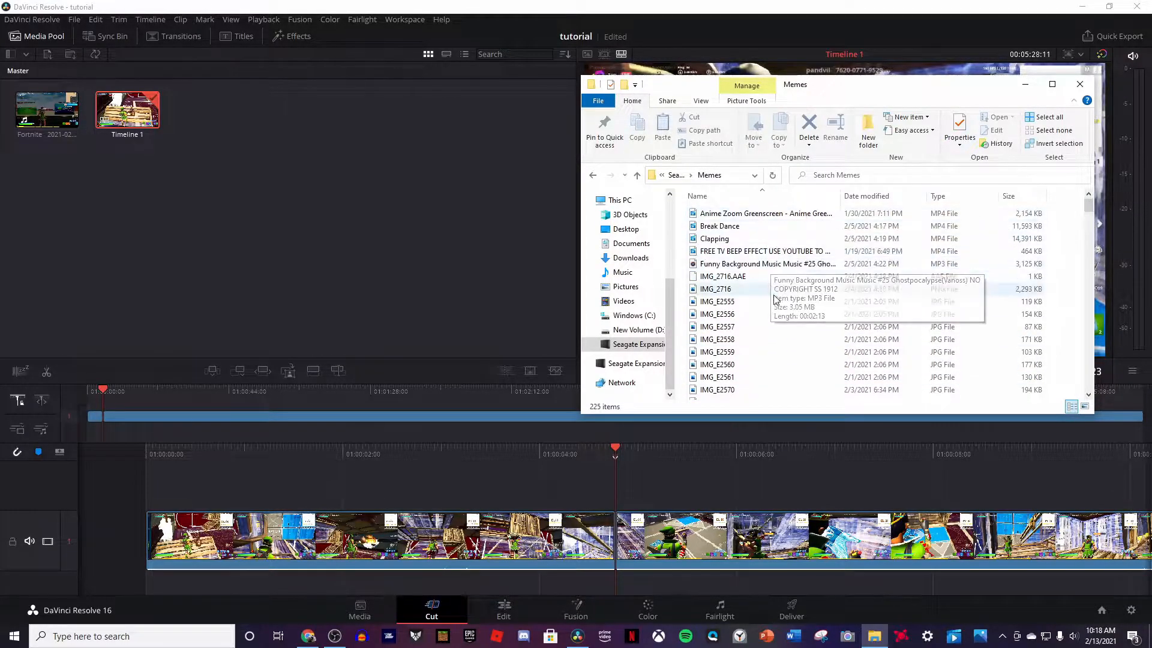
left_click_drag(793, 244, 336, 184)
left_click(1025, 84)
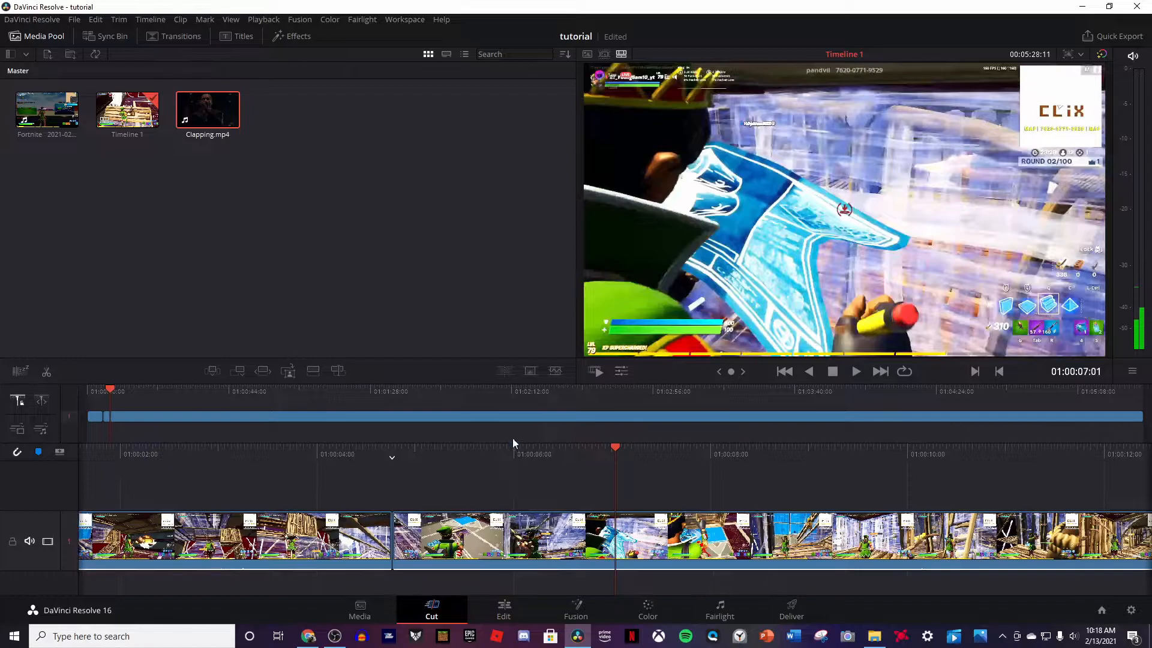
- Split the gameplay clip at 01:00:07:01 and insert Clapping.mp4 at the cut
right_click(624, 558)
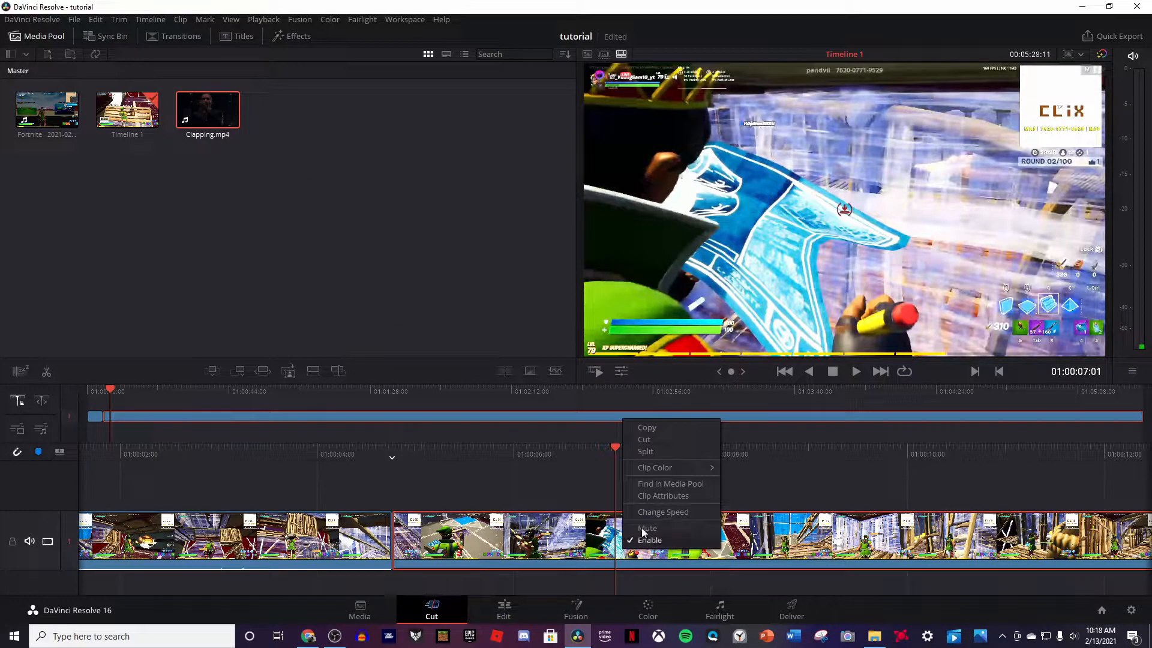
left_click(679, 451)
left_click_drag(219, 119, 618, 531)
- Preview the Clapping clip, split it at 01:00:11:21 where the man is fully lit, and delete the dark part before the cut
left_click_drag(580, 456, 781, 444)
key("space")
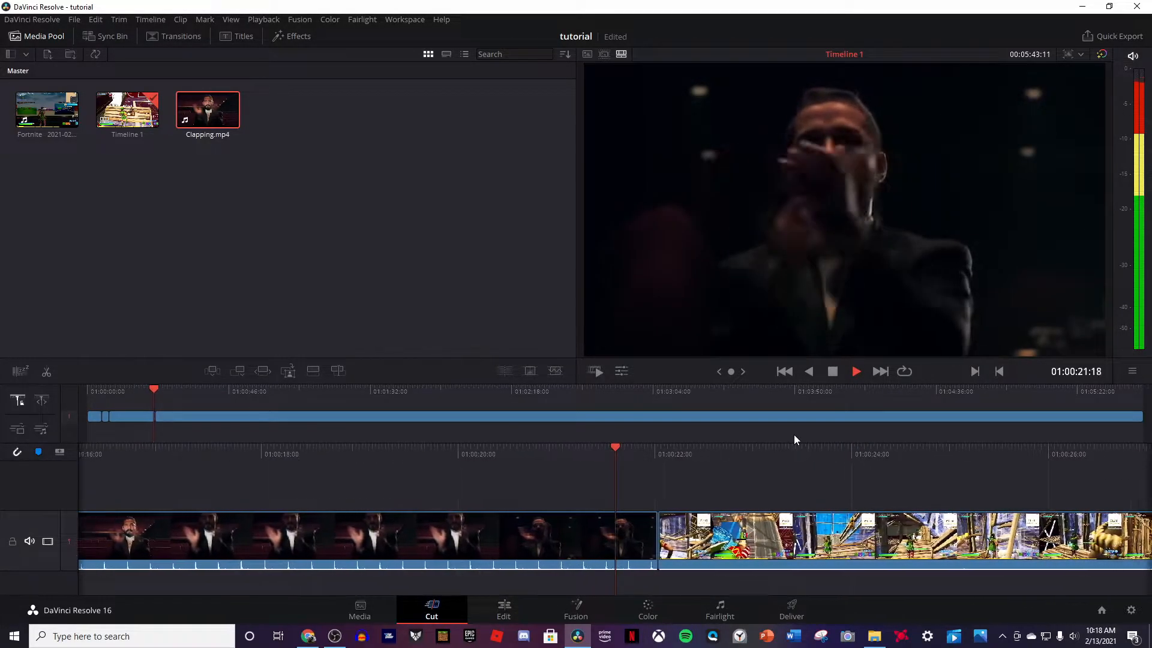
key("space")
left_click_drag(611, 454, 951, 462)
mouse_move(594, 453)
left_mouse_down()
mouse_move(962, 452)
mouse_move(544, 466)
mouse_move(610, 456)
mouse_move(593, 460)
left_mouse_up()
right_click(613, 540)
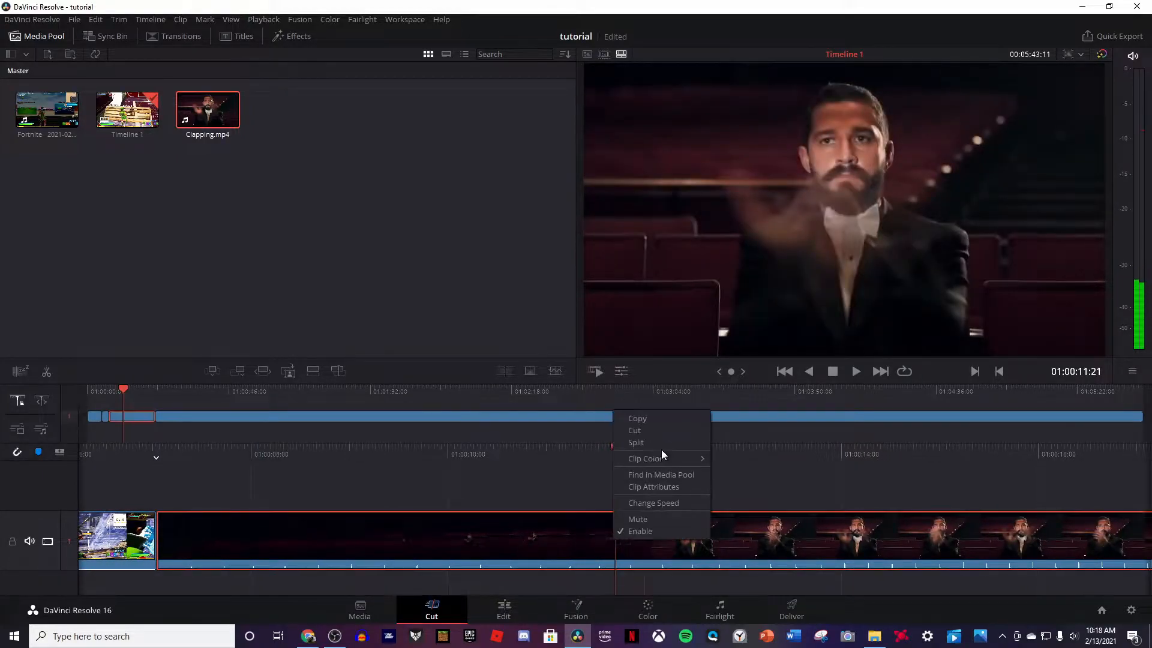
left_click(646, 443)
key("Delete")
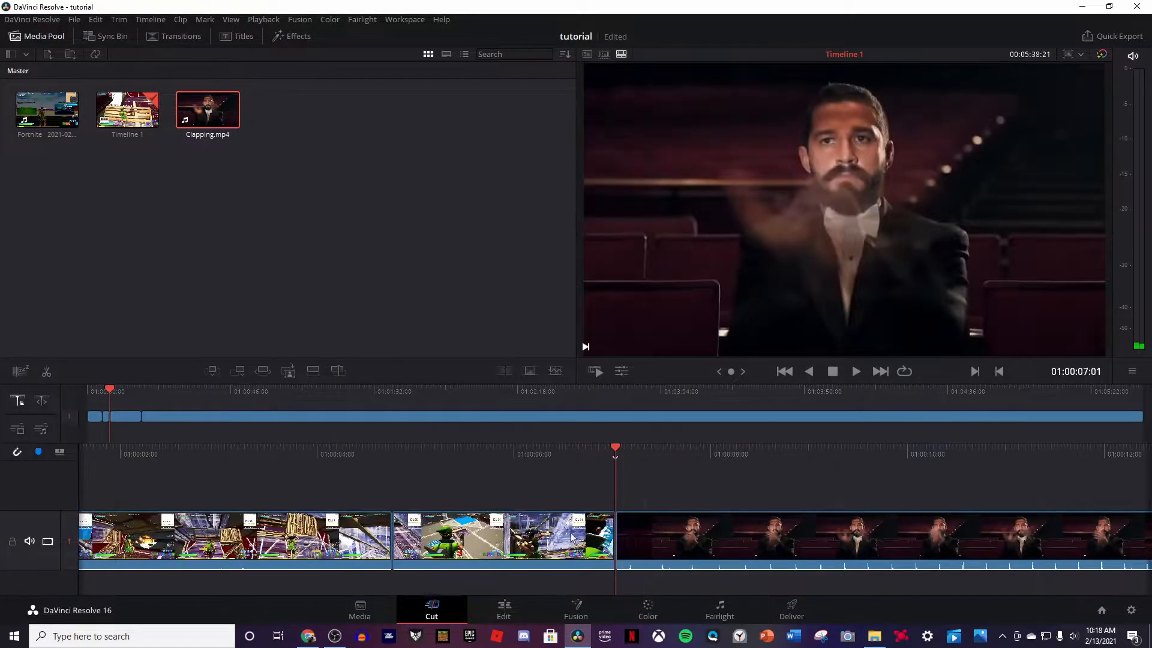
- Play the shortened Clapping clip, split it at 01:00:13:27, and delete the part after the cut
left_click_drag(608, 450, 798, 435)
key("space")
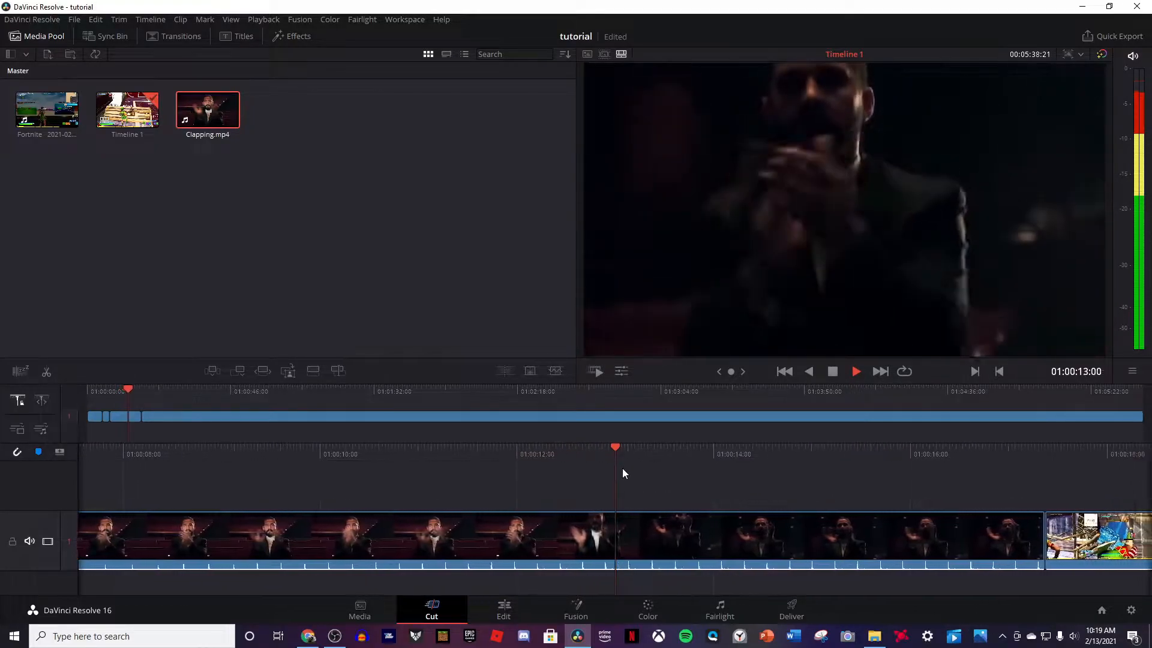
key("space")
right_click(615, 523)
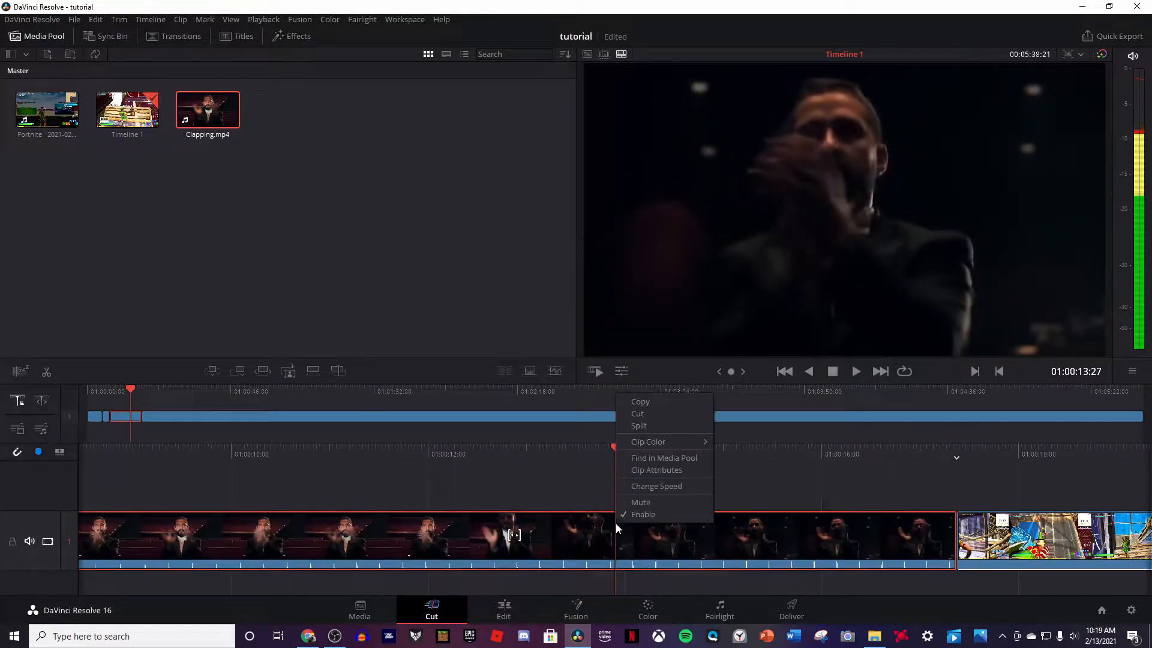
left_click(644, 427)
key("Delete")
mouse_move(360, 453)
left_mouse_down()
mouse_move(702, 450)
mouse_move(651, 471)
mouse_move(550, 480)
mouse_move(488, 481)
mouse_move(1001, 429)
mouse_move(1031, 437)
mouse_move(1028, 450)
mouse_move(938, 454)
mouse_move(360, 442)
left_mouse_up()
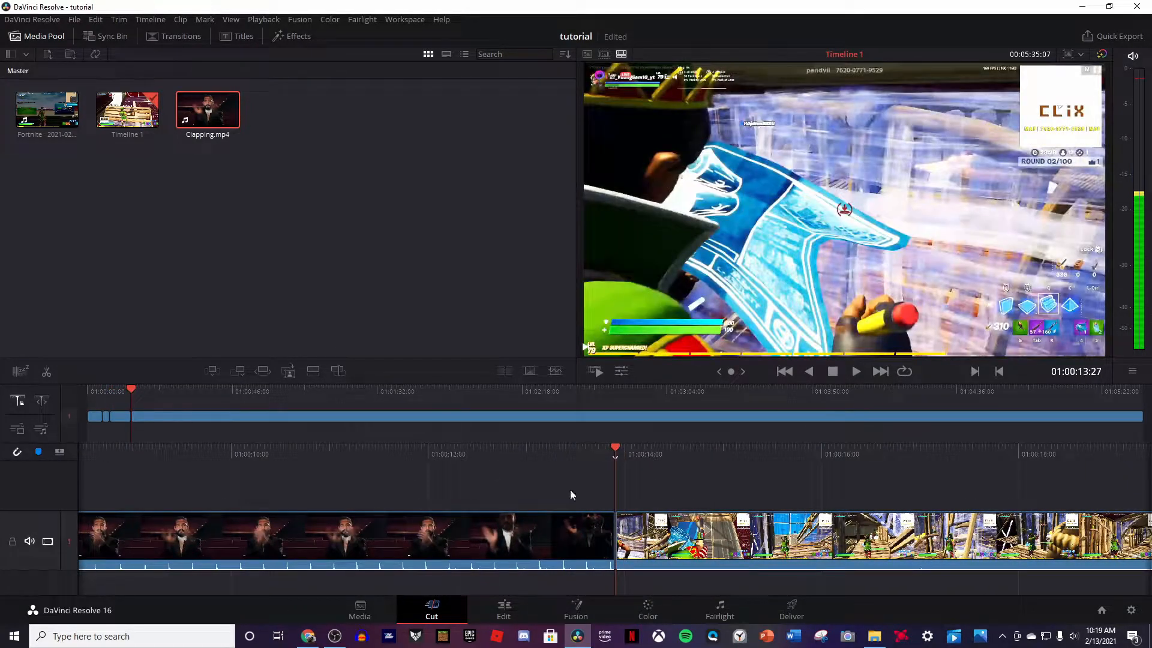
- Insert the FREE TV BEEP EFFECT video from the Memes folder into the timeline at 01:00:13:27, directly after the Clapping clip
left_click(882, 634)
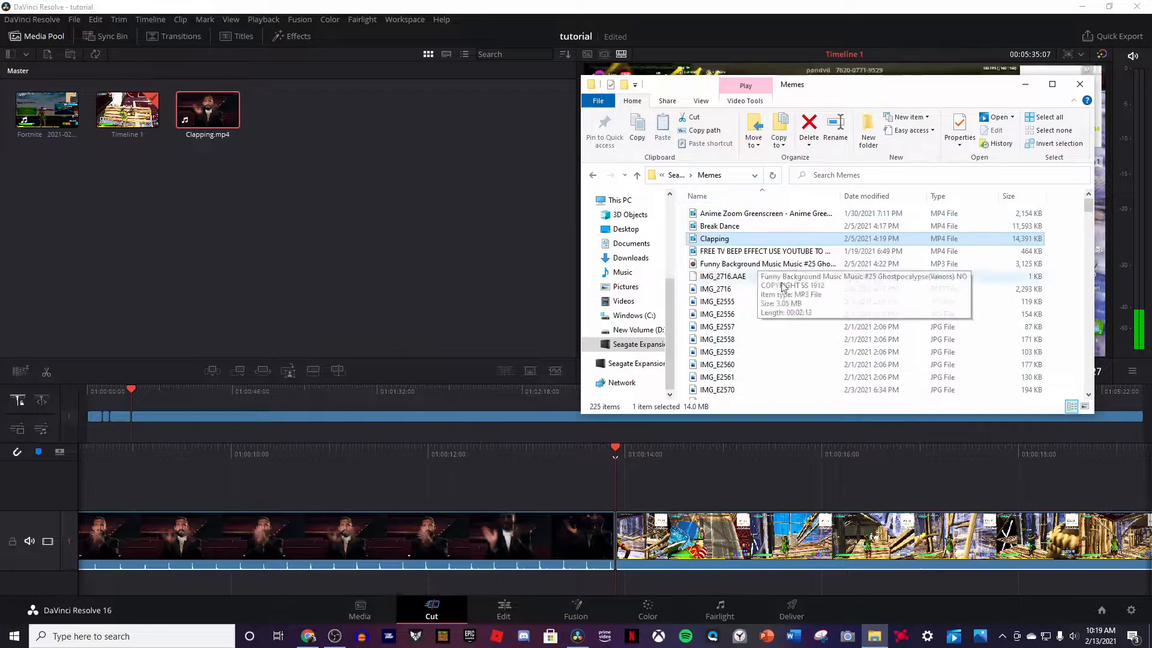
left_click_drag(797, 257, 617, 531)
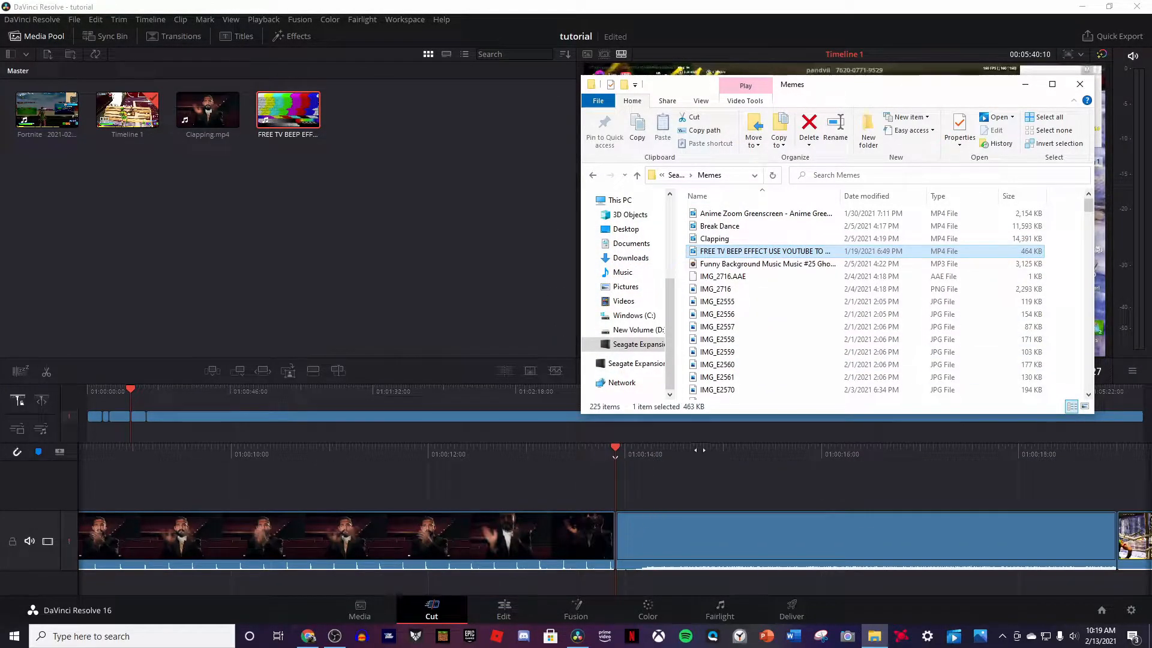
left_click(1025, 84)
- Scrub through the TV beep and Clapping clips and the start of the timeline to review the edit
left_click_drag(790, 448, 732, 466)
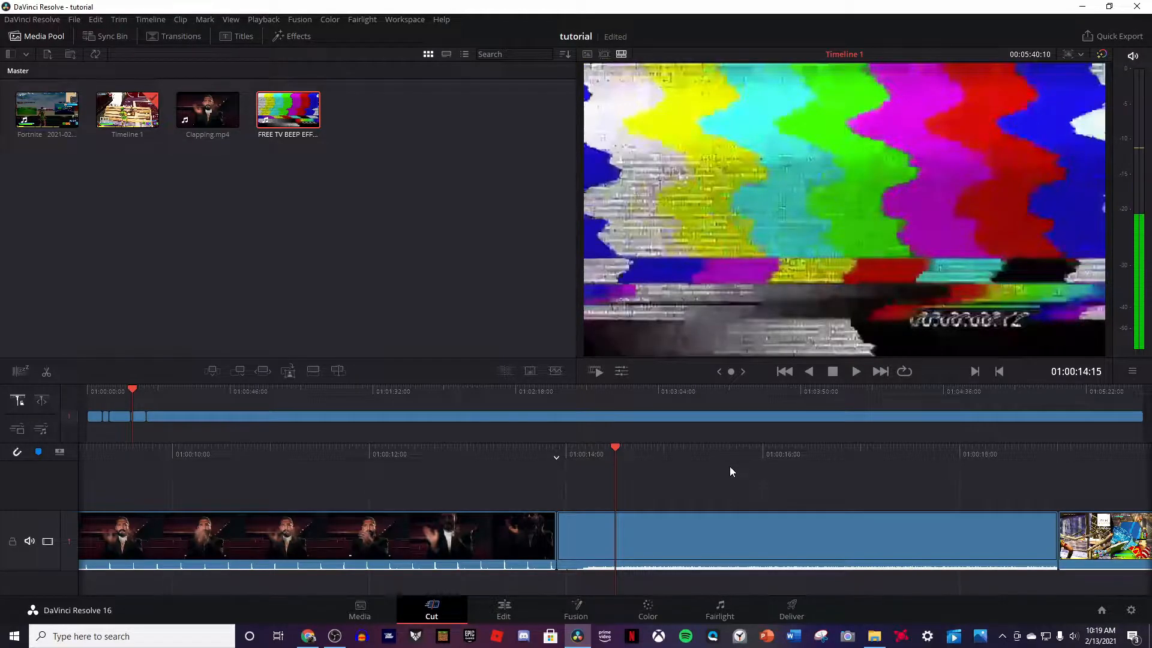
left_click_drag(538, 446, 730, 444)
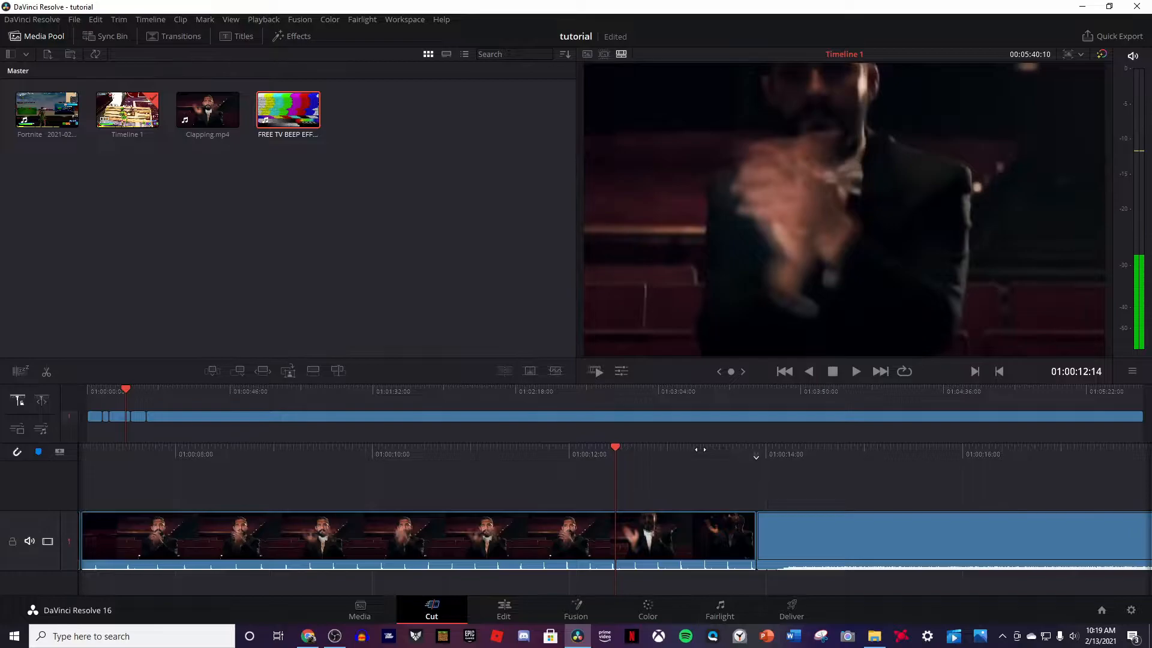
left_click_drag(123, 385, 86, 393)
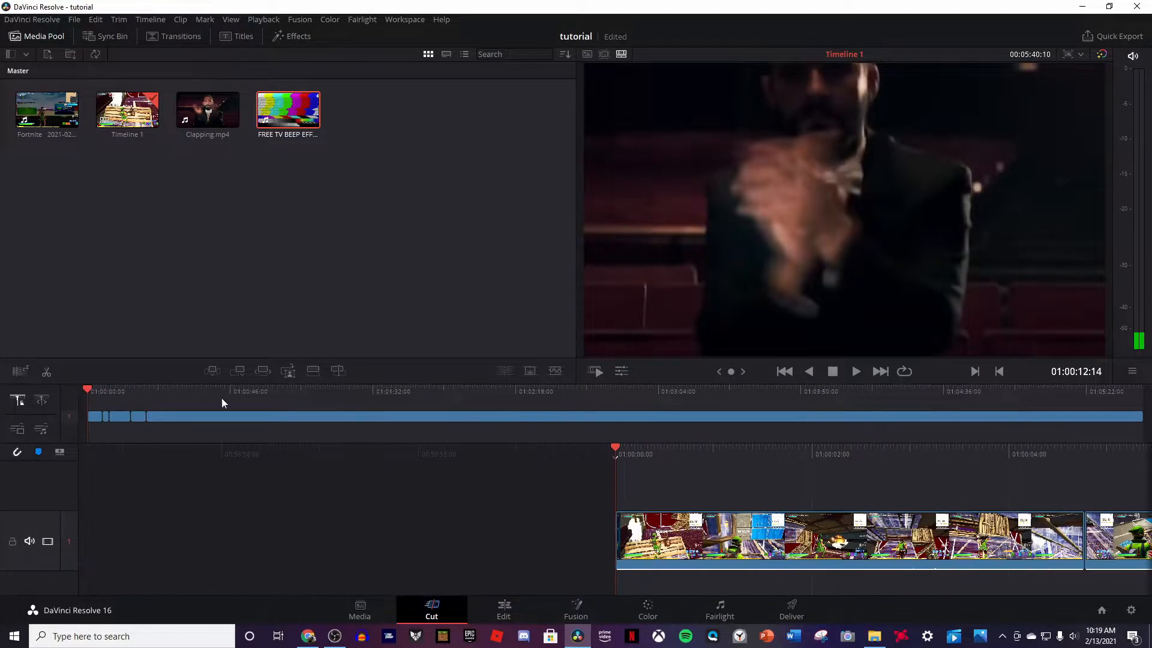
left_click_drag(635, 437, 18, 480)
left_click_drag(705, 450, 108, 459)
left_click_drag(772, 447, 450, 441)
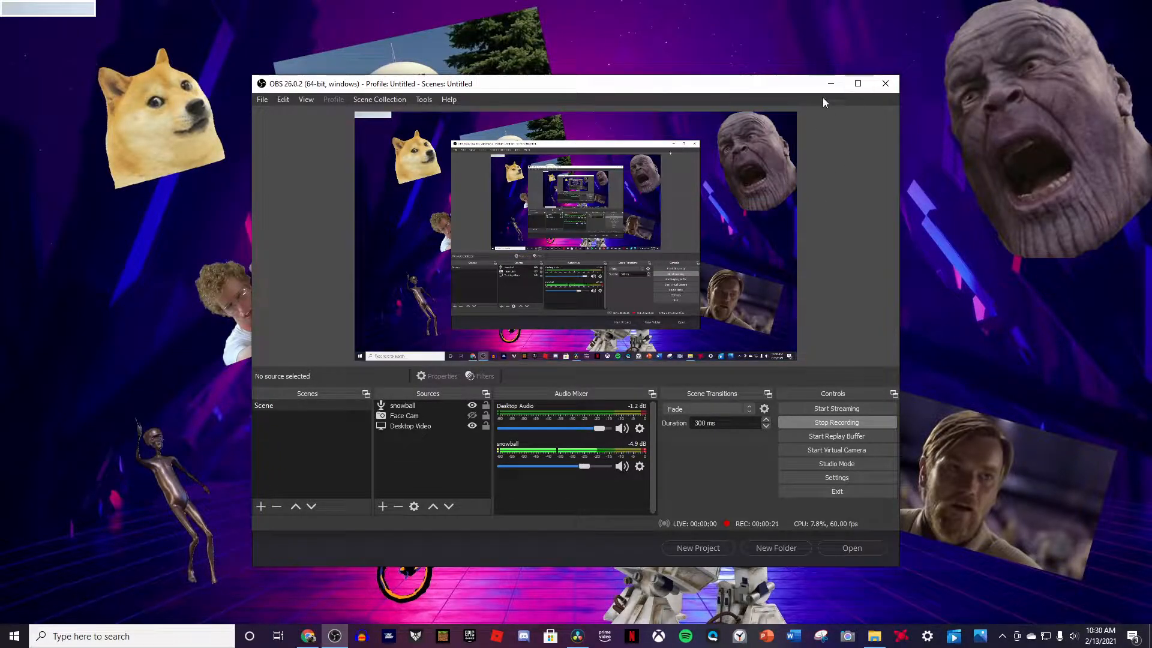
left_click(830, 83)
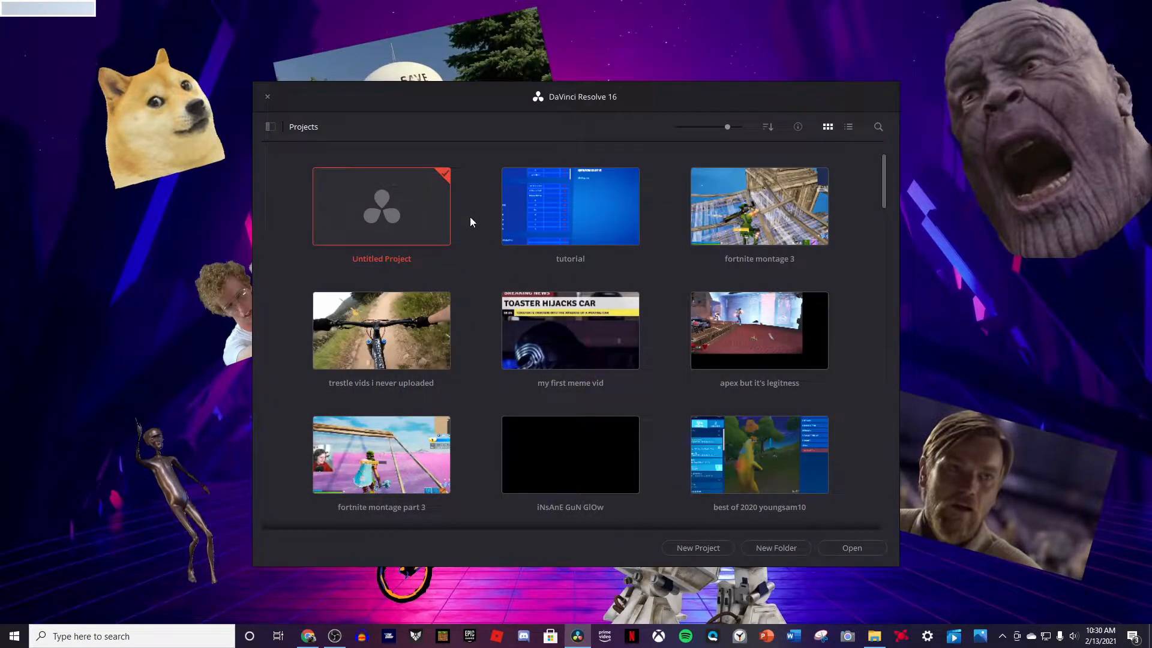
left_click(329, 630)
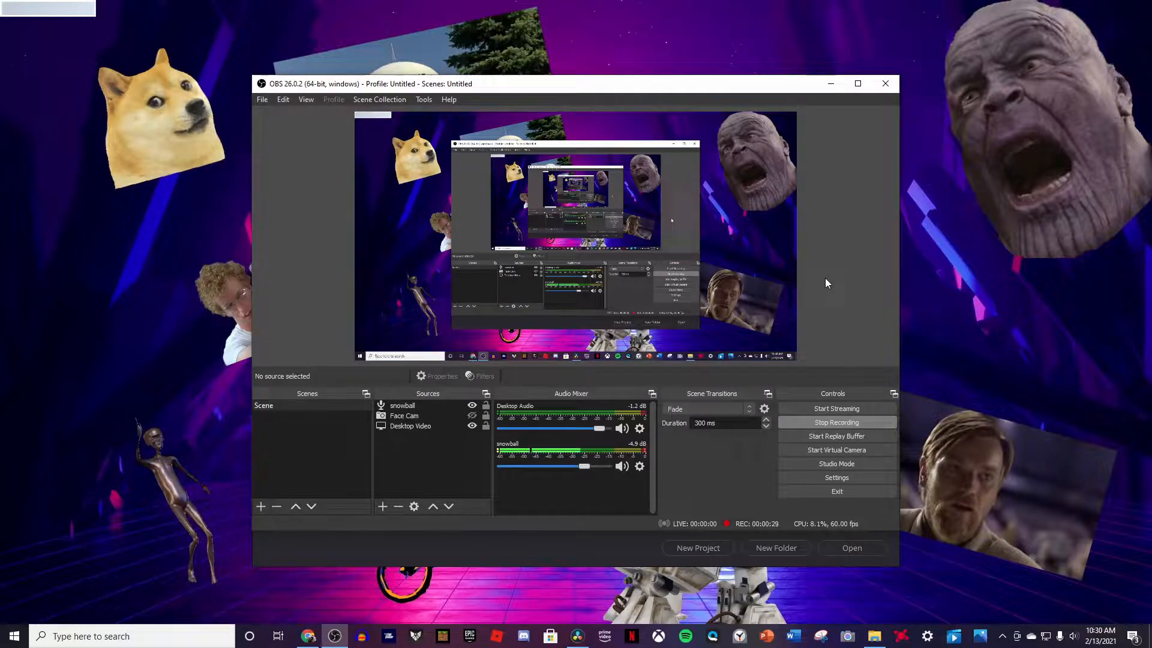
left_click(879, 635)
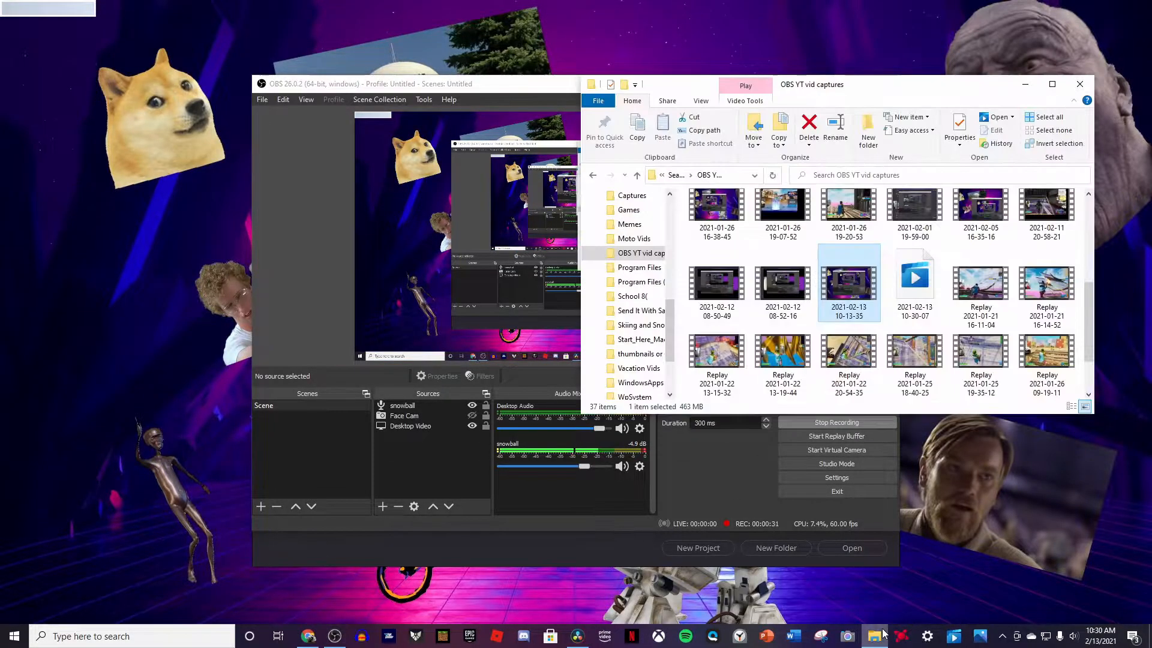
double_click(841, 303)
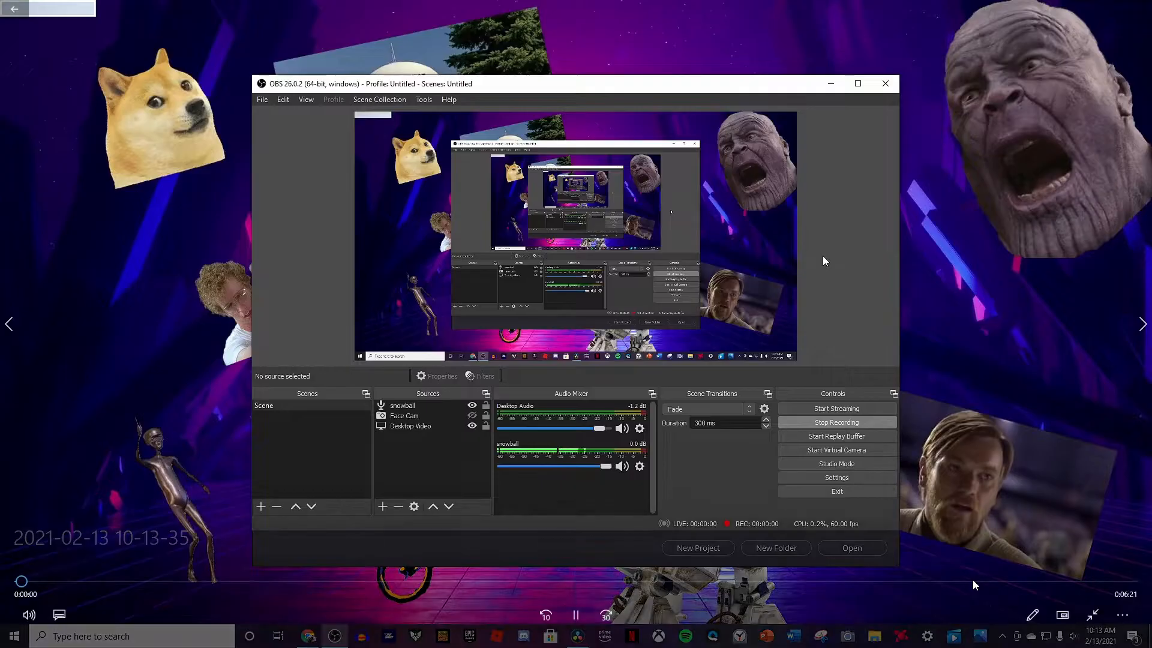
left_click(1023, 581)
left_click(1108, 581)
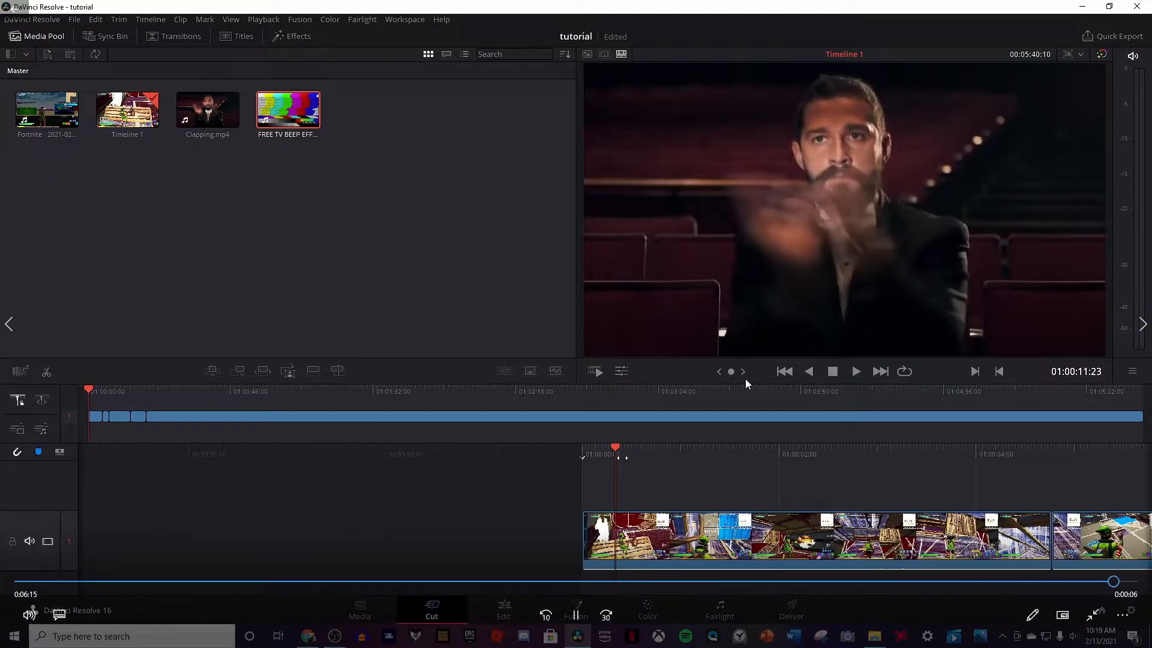
left_click(1138, 7)
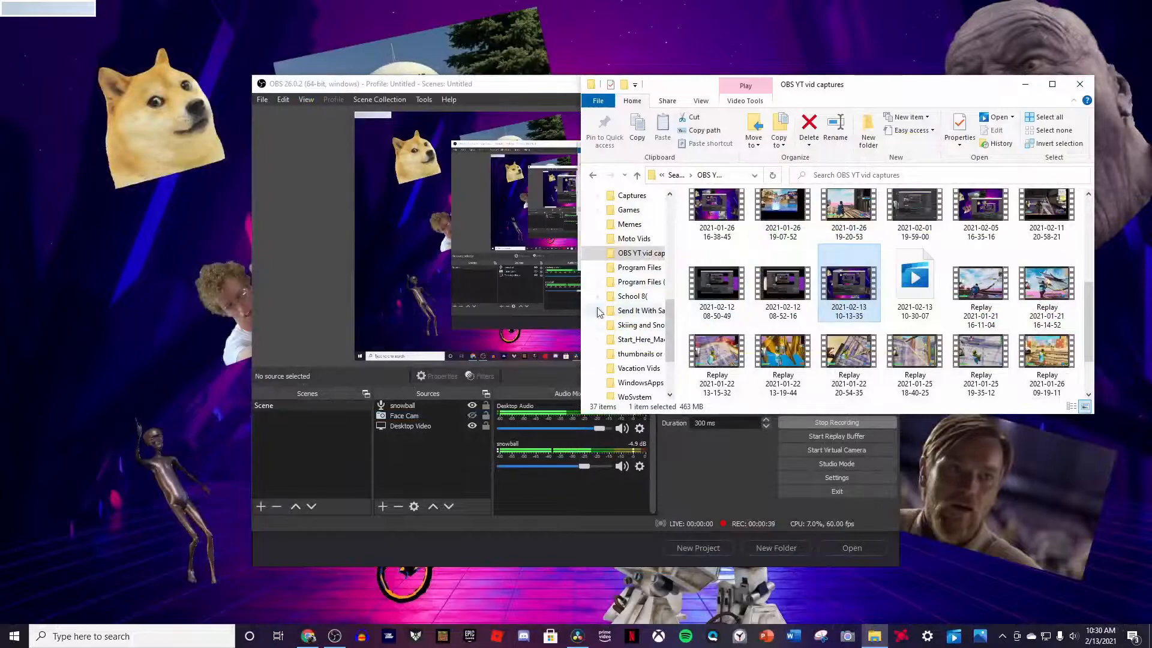
left_click(1080, 84)
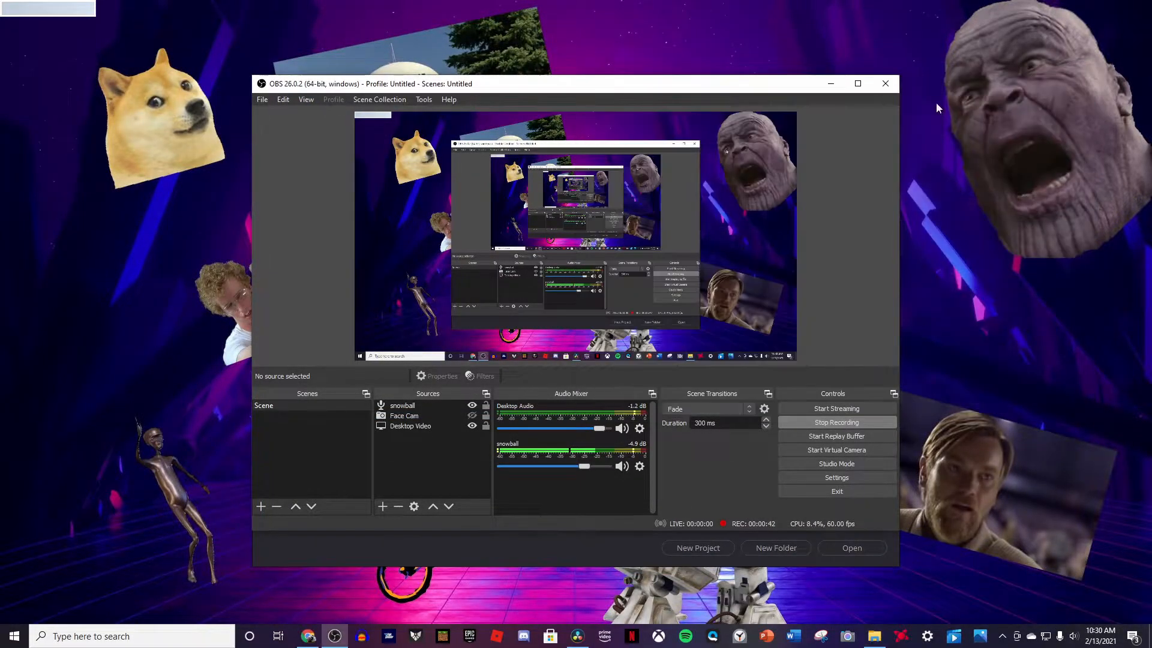
- Return to the tutorial project in DaVinci Resolve and move the playhead to about 01:00:22, just before the first sound effect
left_click(582, 638)
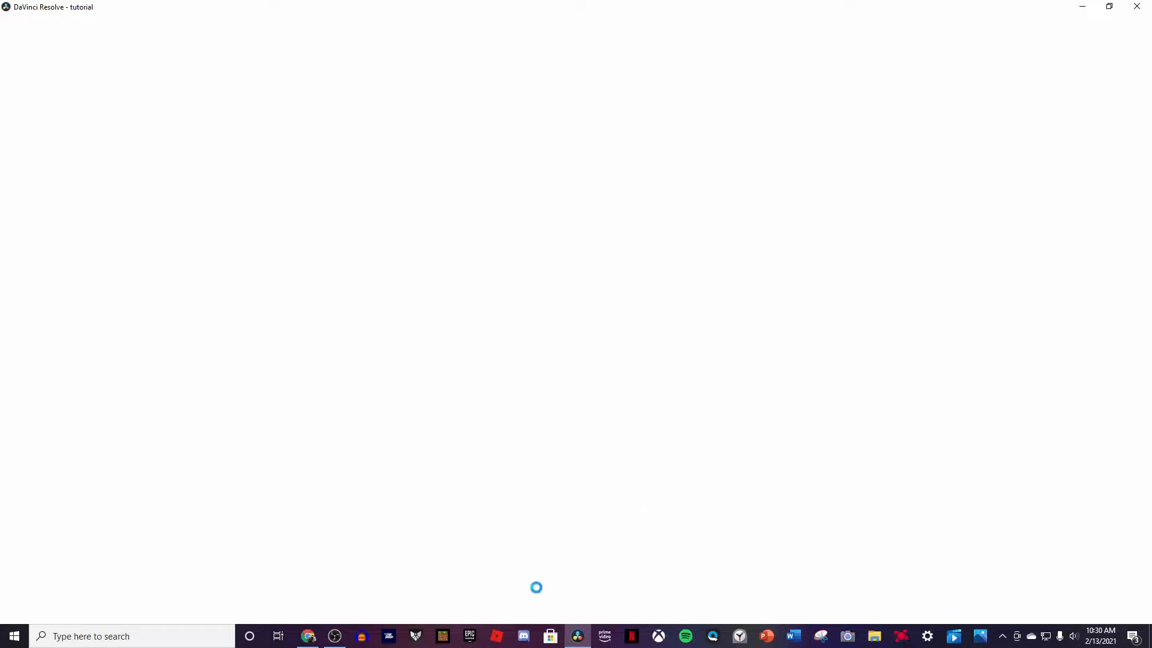
left_click(336, 638)
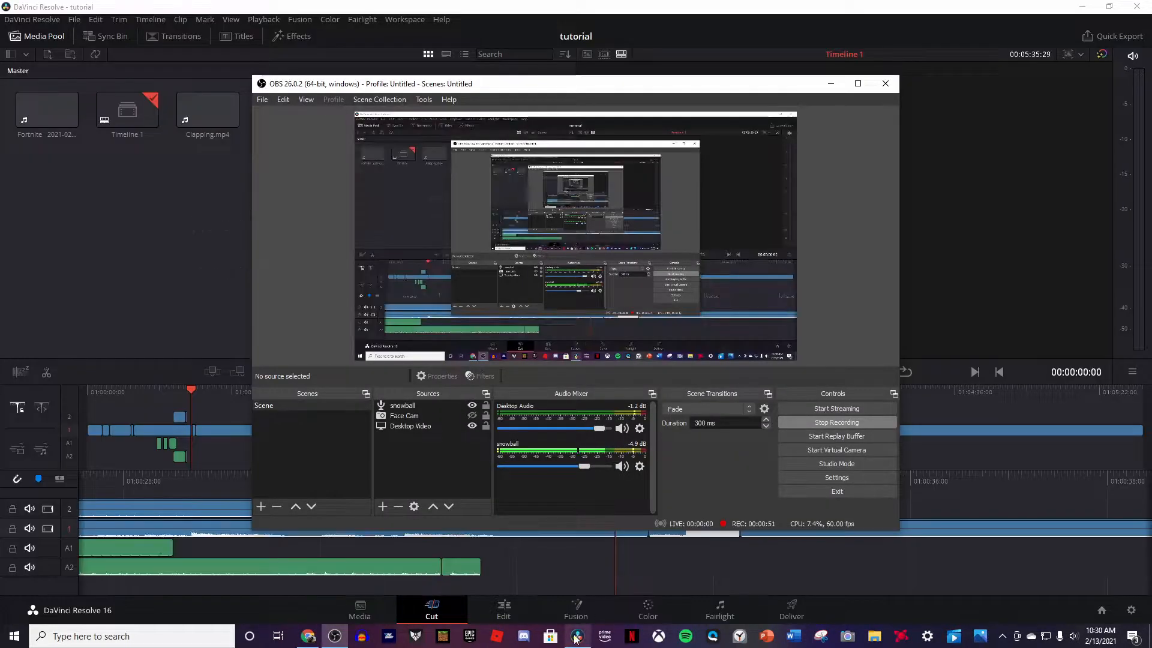
left_click(576, 637)
left_click_drag(190, 390, 157, 397)
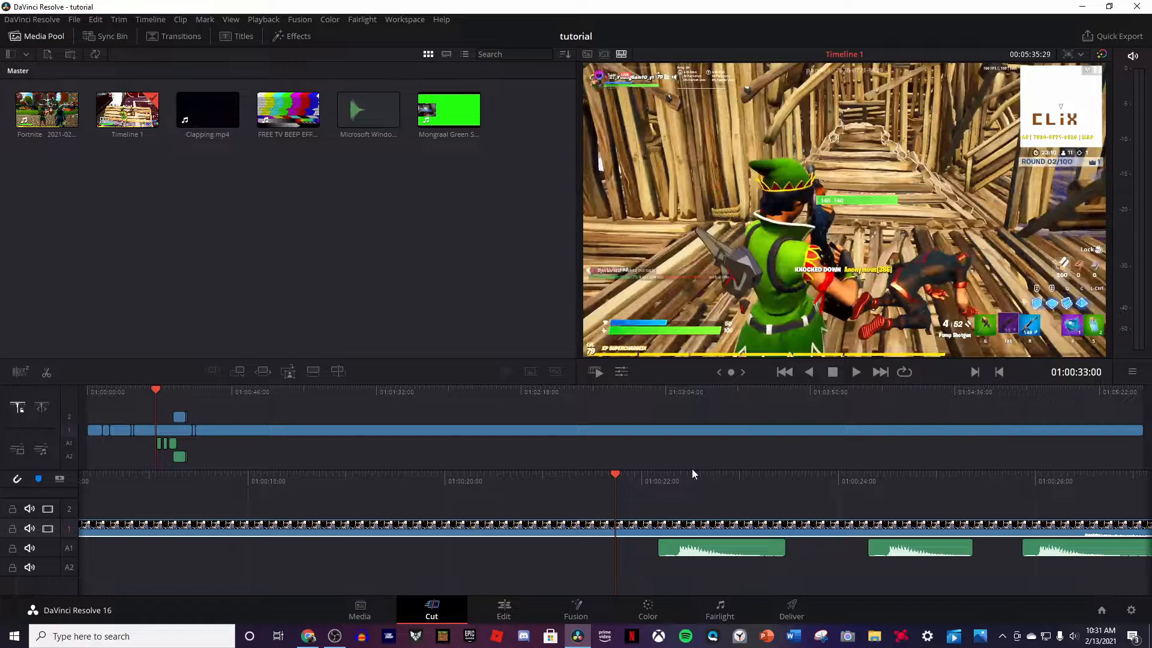
left_click_drag(696, 479, 663, 485)
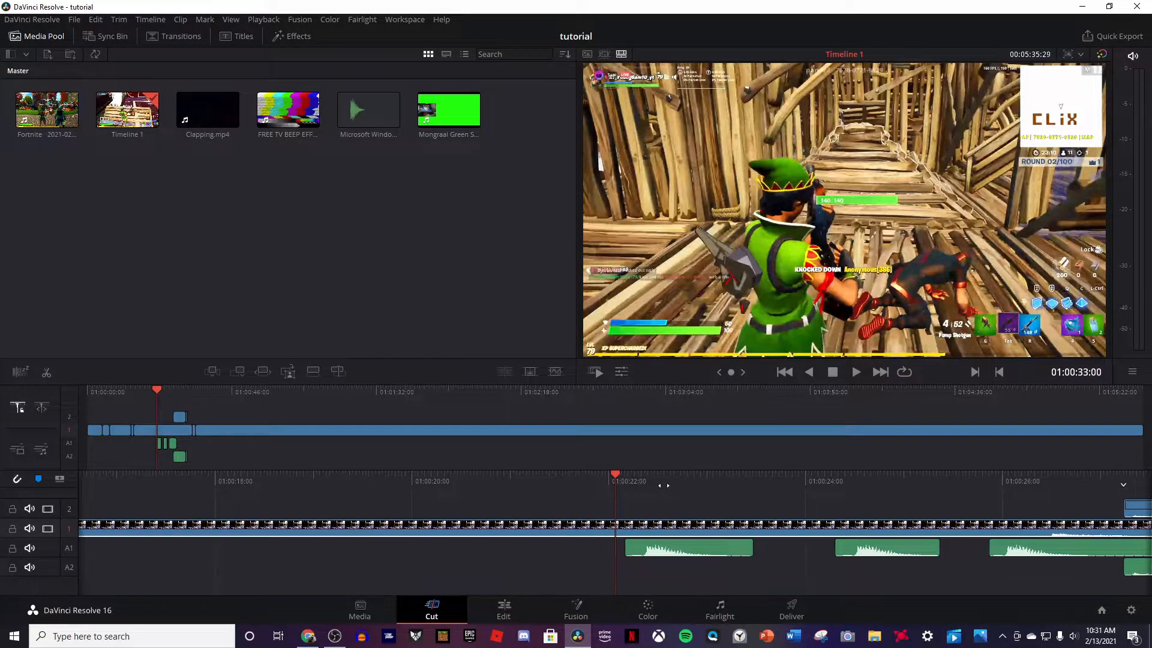
- Switch to Chrome and search Google for "youtube to mp3" in a new tab
left_click(307, 636)
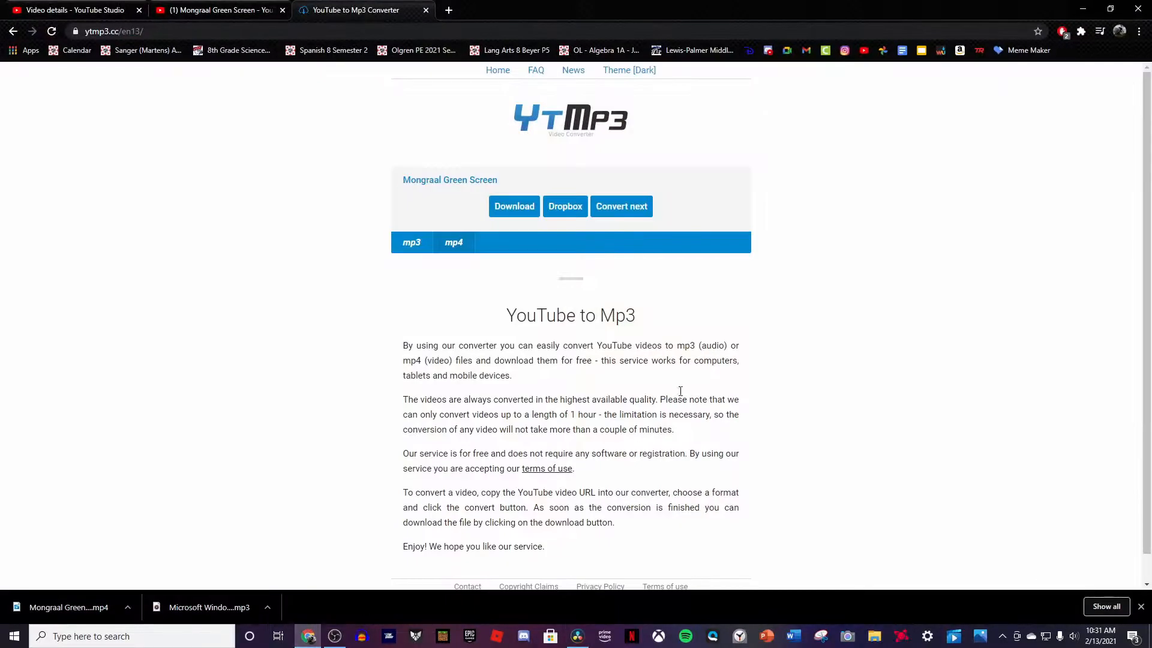
left_click(449, 10)
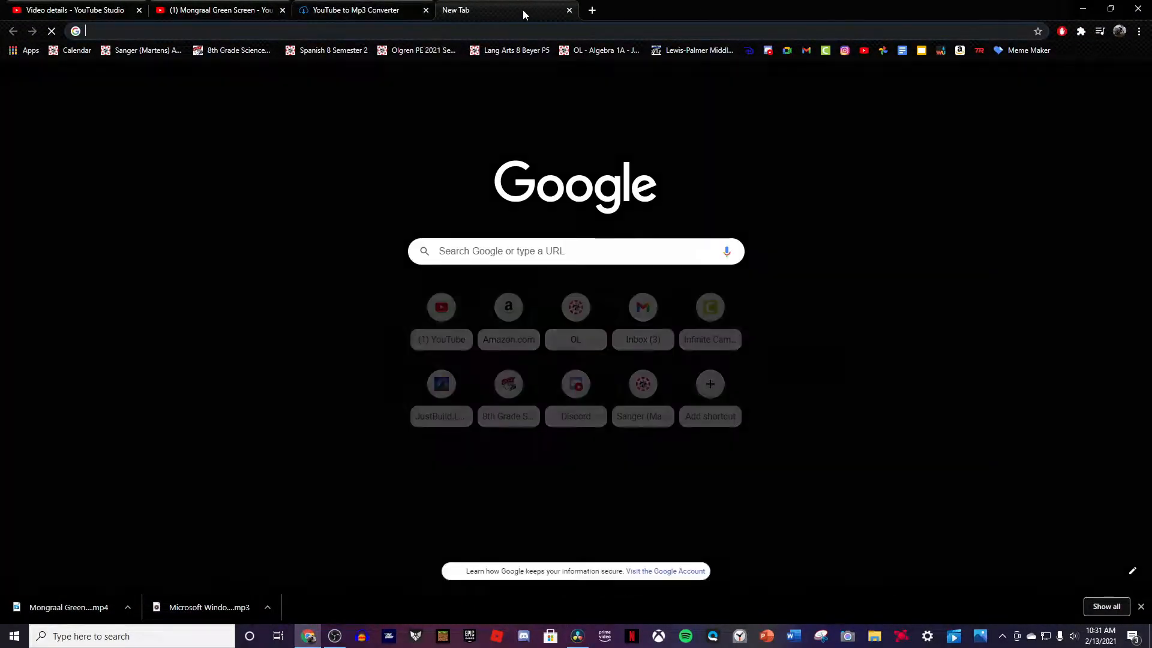
type("youtube to m")
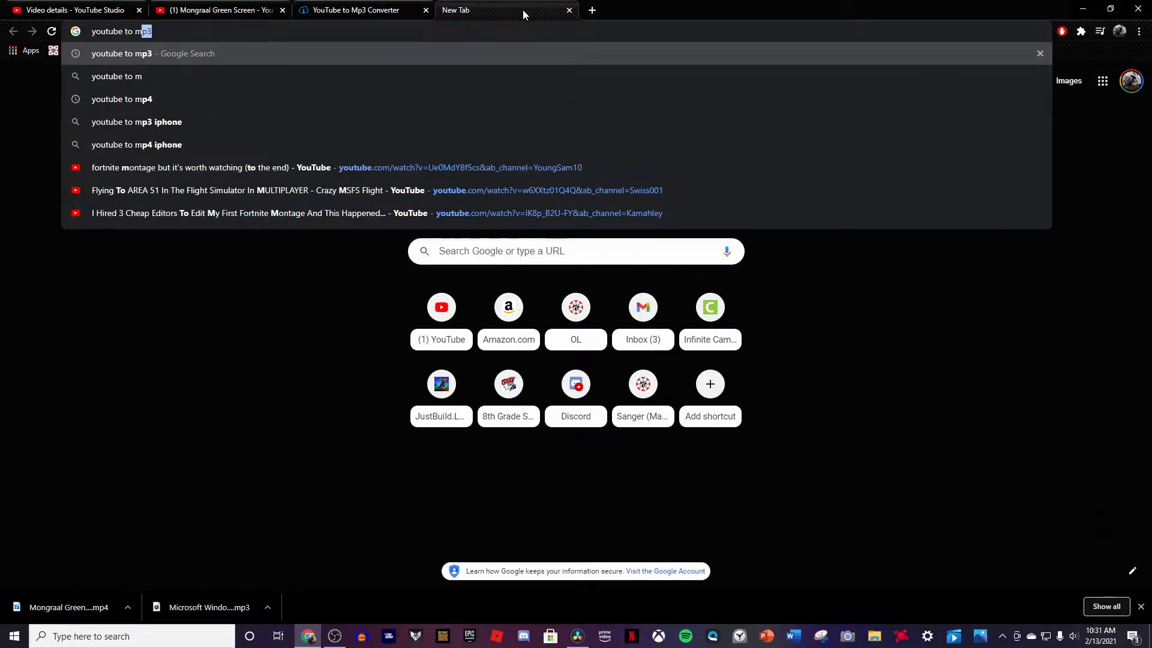
key("Return")
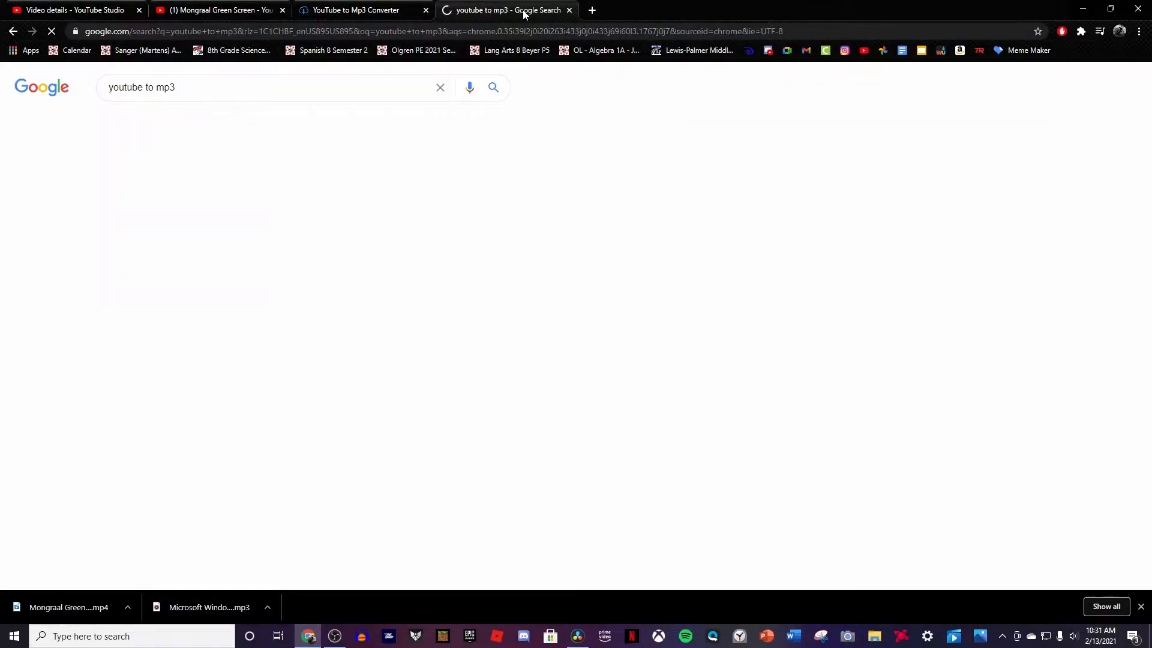
- Open the YtMp3 converter from the search results and compare it with the converter tab that is already open
left_click(209, 191)
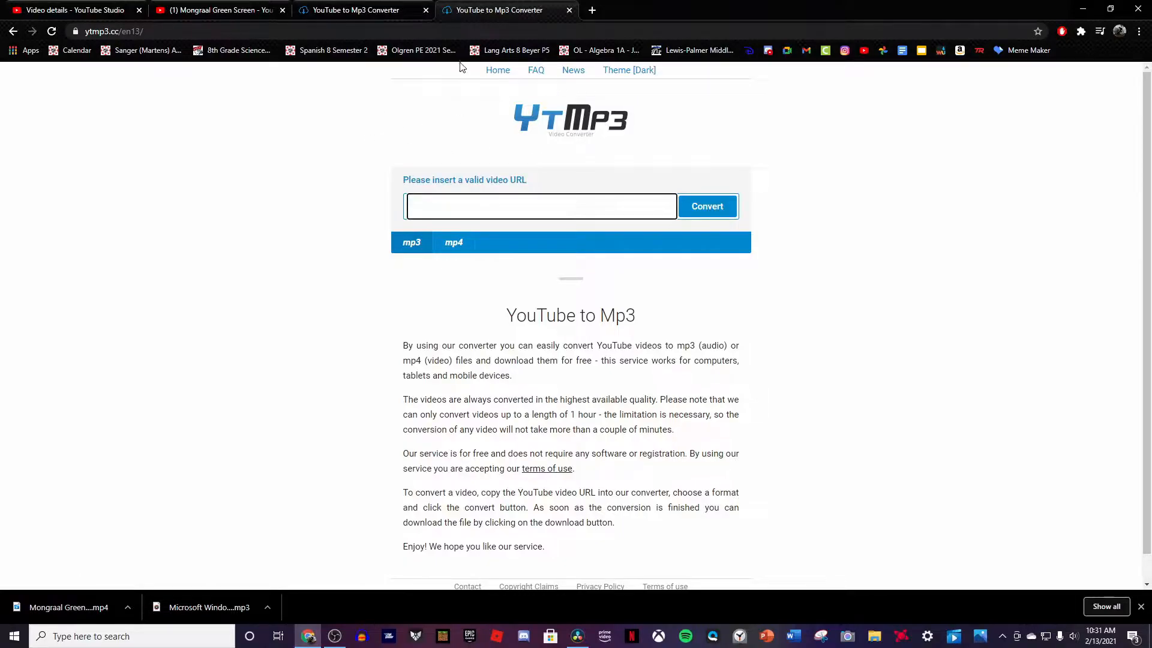
left_click(381, 12)
left_click(491, 5)
left_click(398, 7)
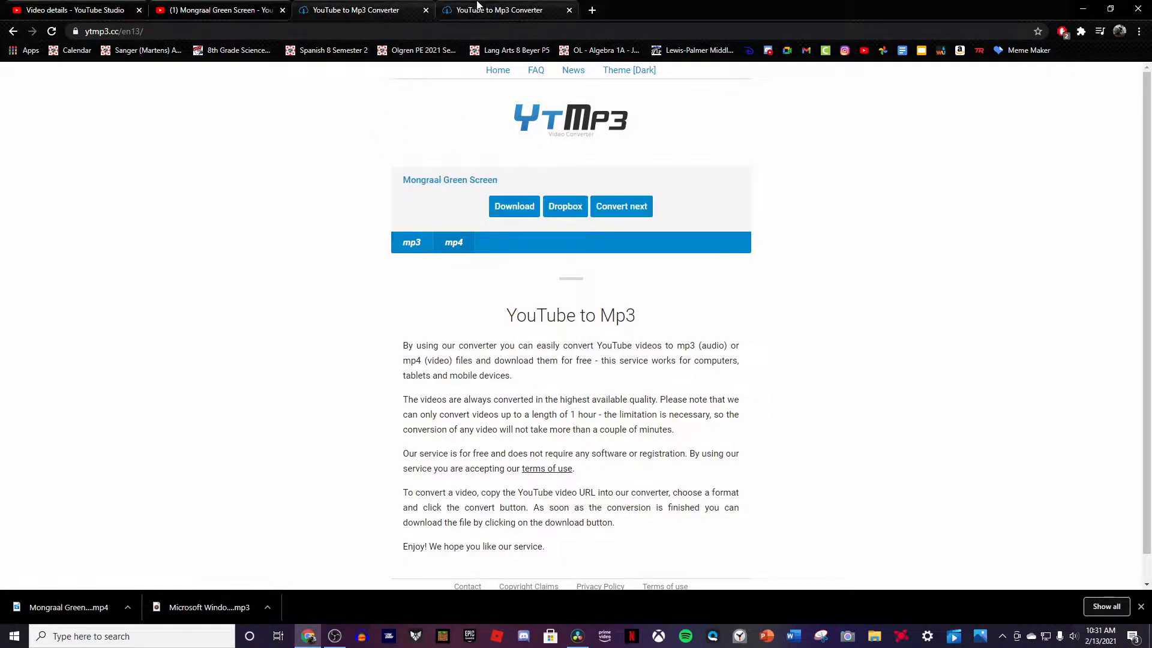
- Search YouTube for "windows xp shutdown sound" and briefly open the Microsoft Windows XP Shutdown Sound video
left_click(270, 10)
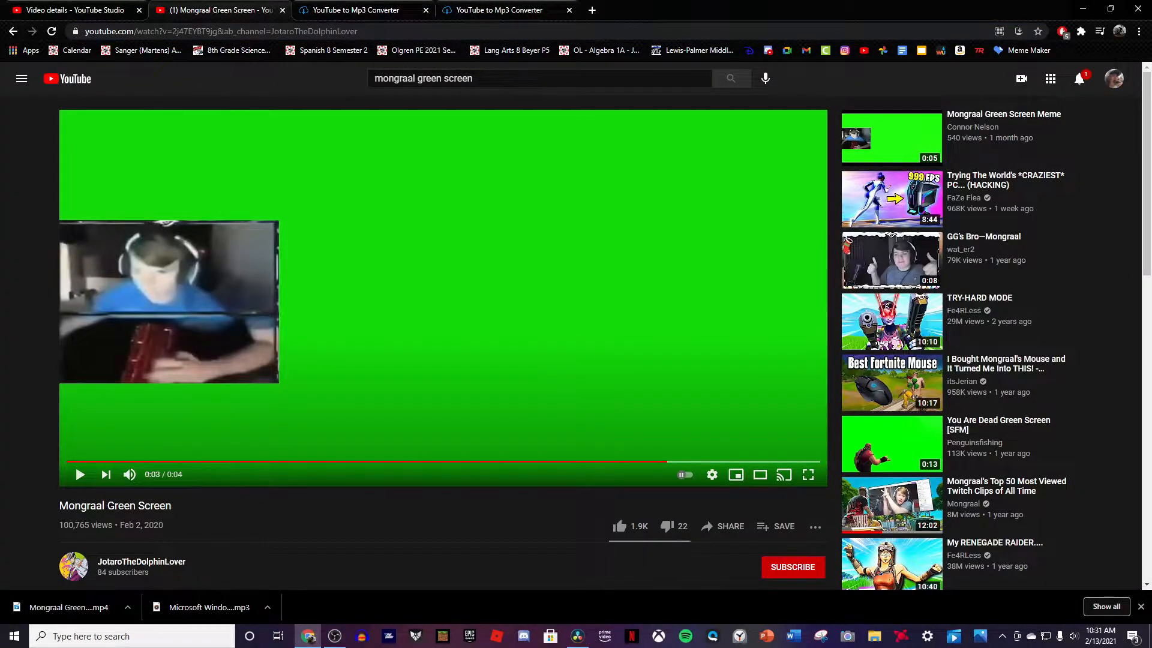
key("slash")
type("windows xp shut")
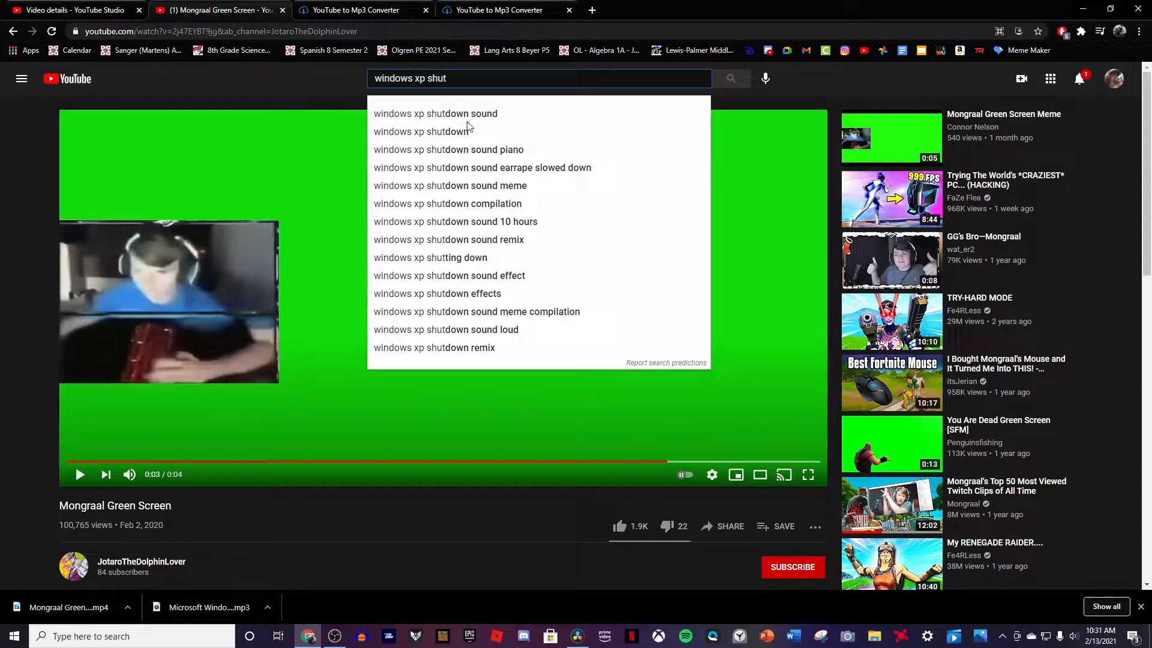
left_click(468, 119)
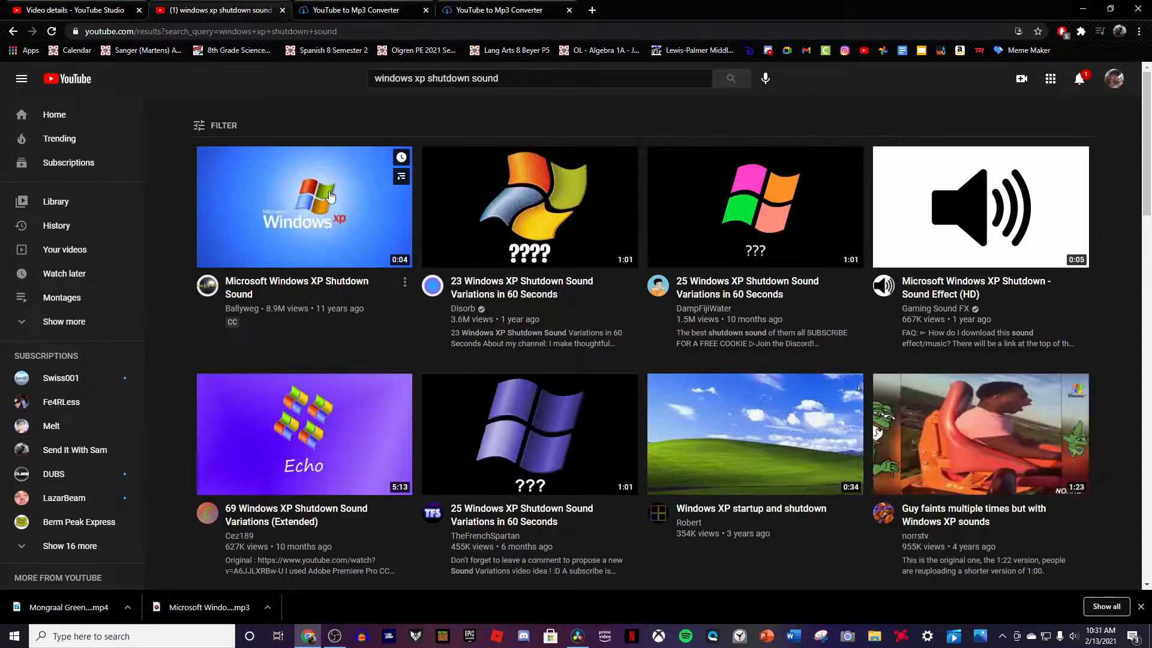
left_click(247, 186)
key("alt+Left")
- Search YouTube for "windows xp error sound", then open and pause the Microsoft Windows XP Error - Sound Effect (HD) video
left_click_drag(427, 78, 459, 79)
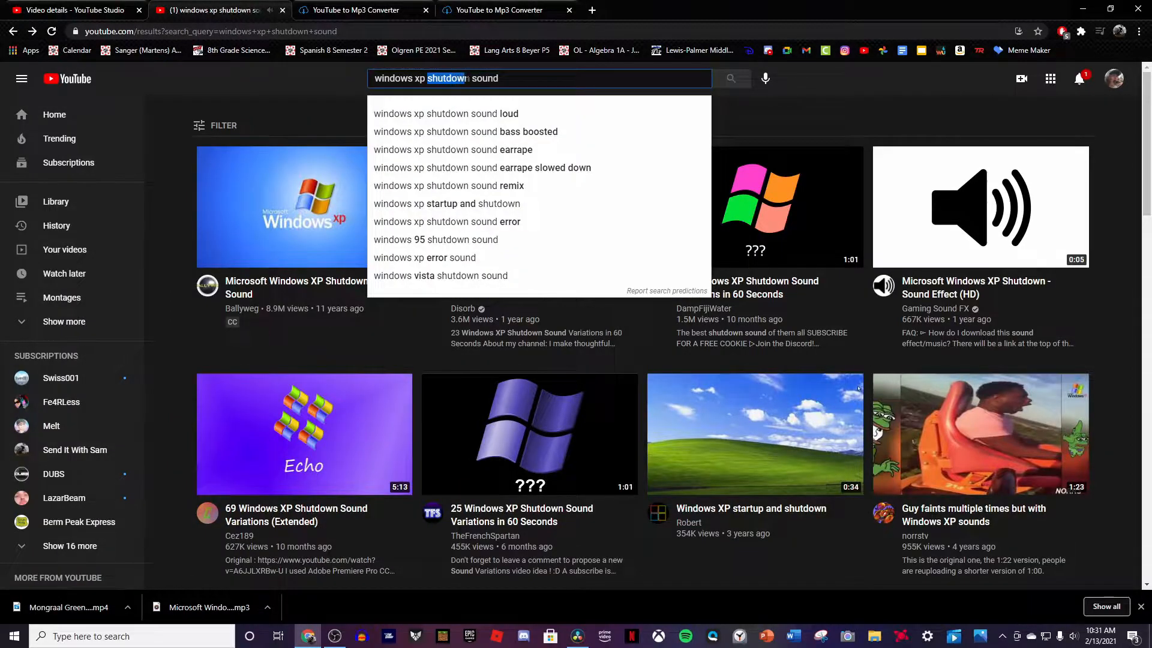
type("error")
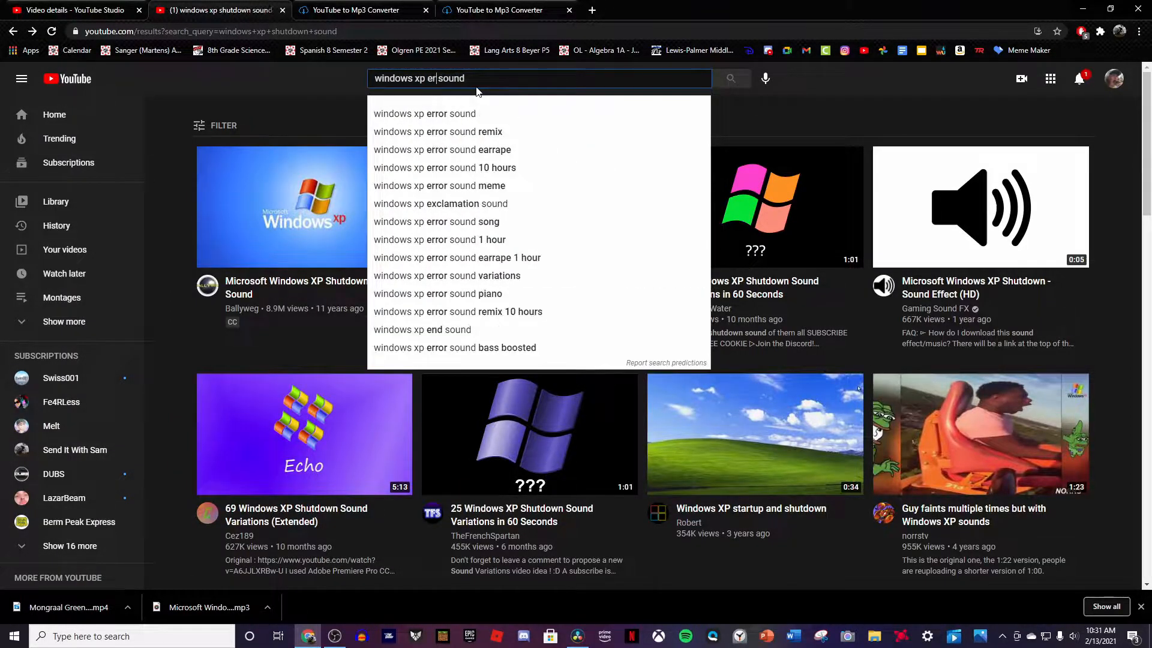
key("Return")
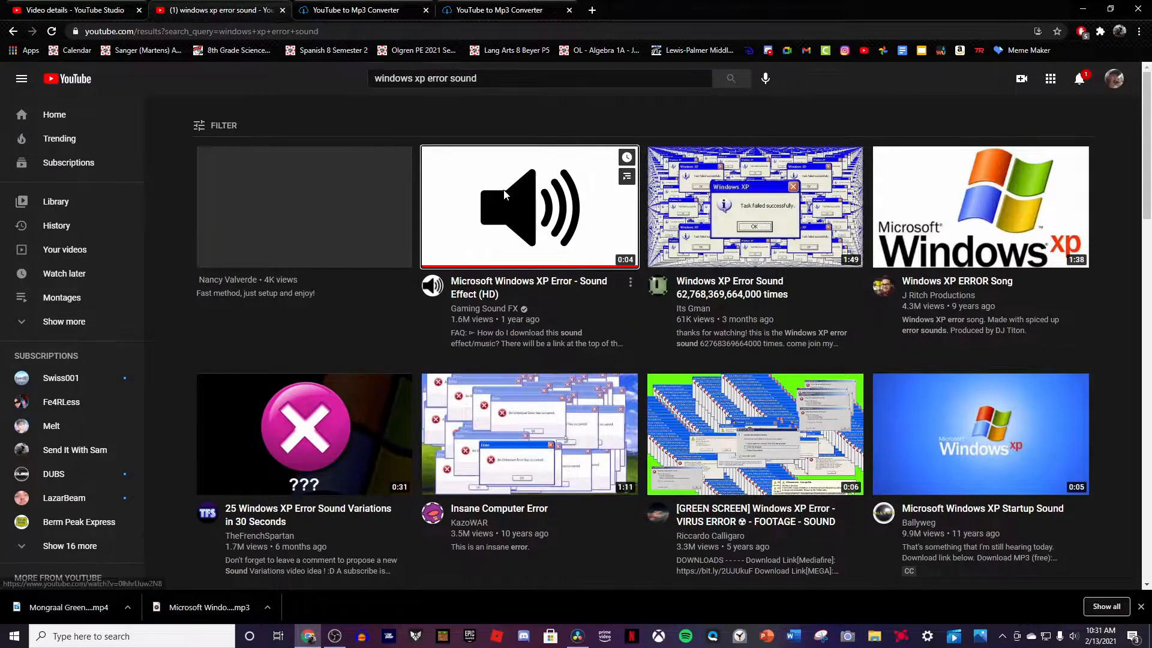
left_click(504, 195)
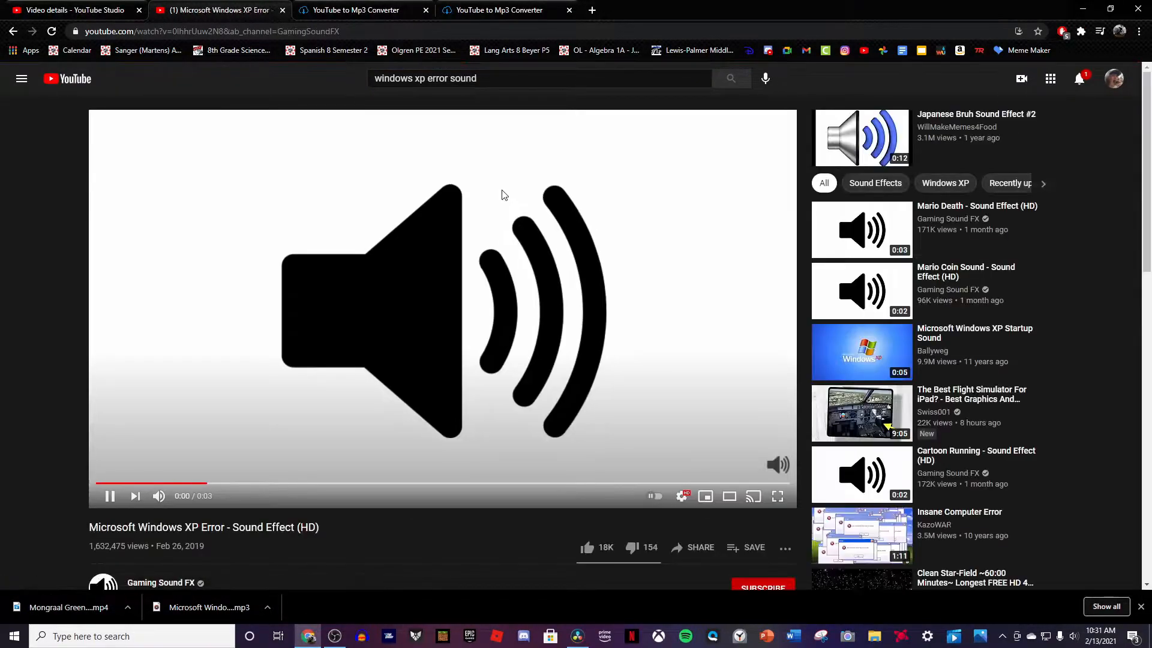
left_click(477, 218)
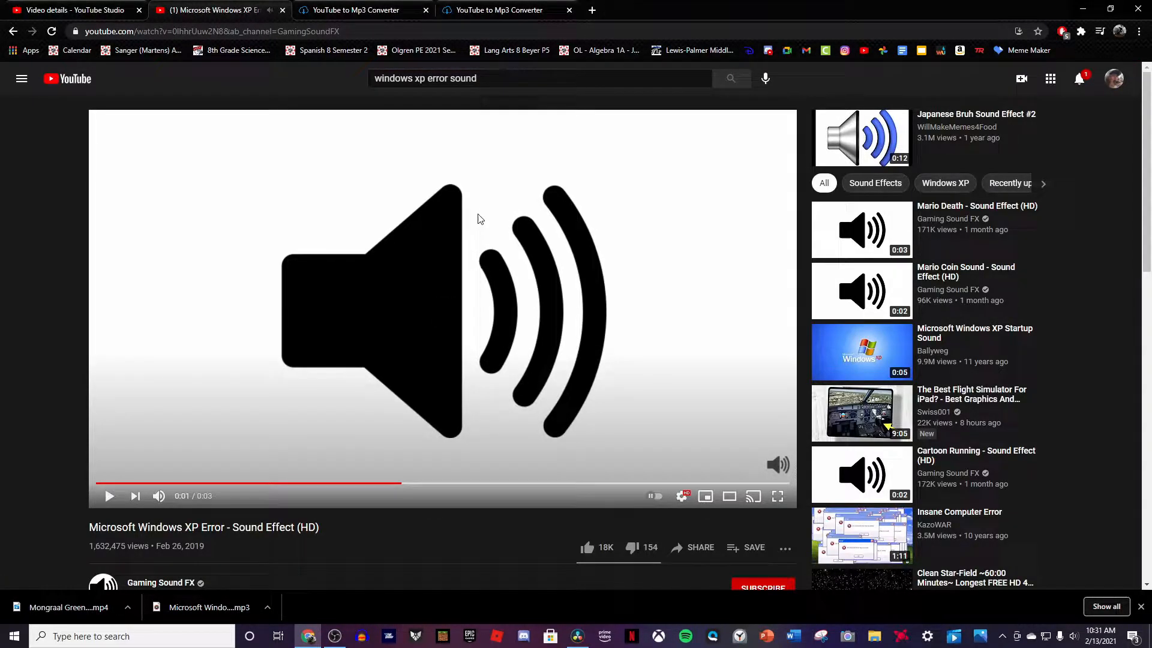
left_click(1078, 83)
- Reset the YtMp3 converter for another conversion and copy the URL of the Microsoft Windows XP Error video
left_click(348, 7)
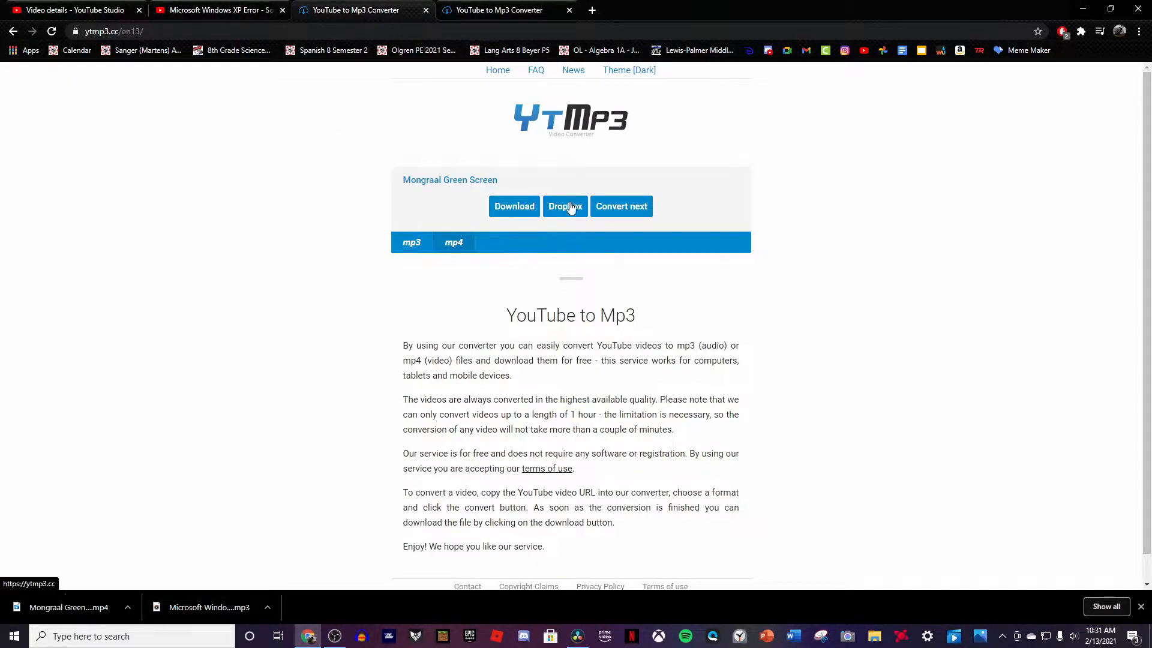
left_click(614, 206)
left_click(75, 9)
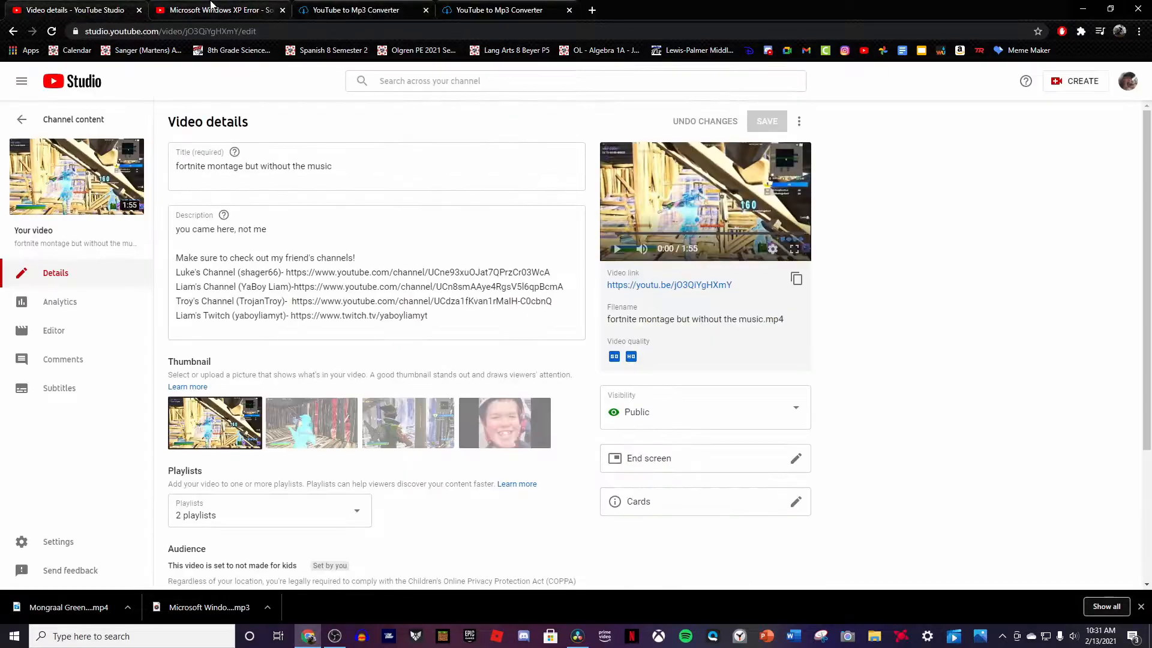
left_click(218, 9)
left_click(322, 35)
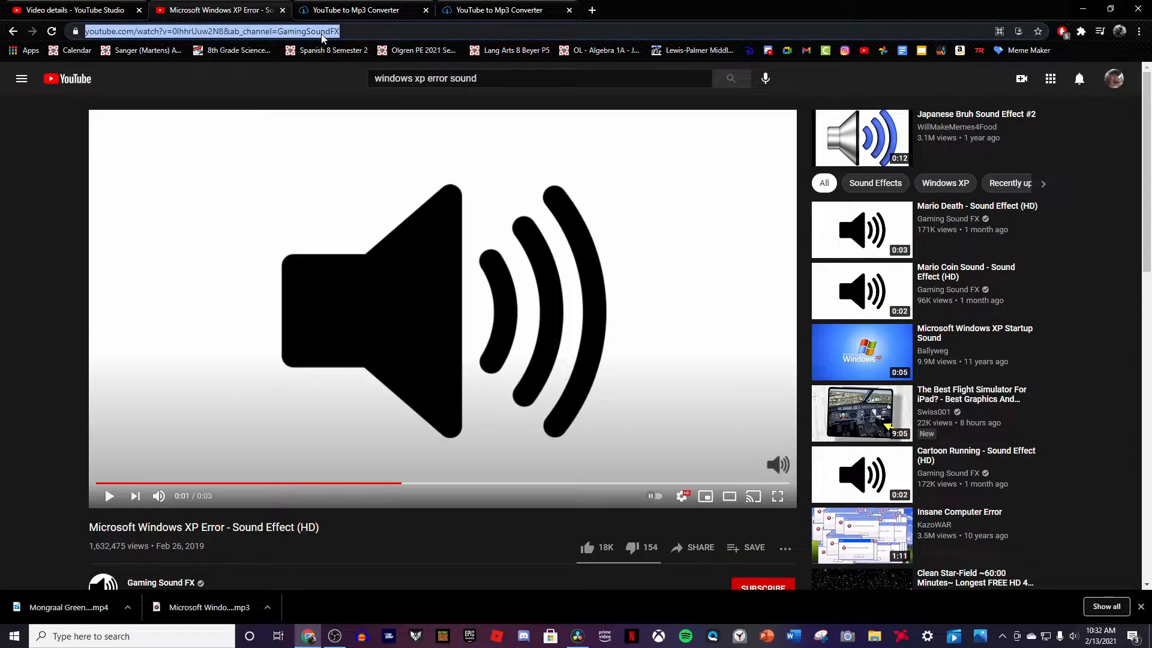
- Convert the copied Windows XP Error video link to mp3 in YtMp3 and download the resulting file
left_click(377, 6)
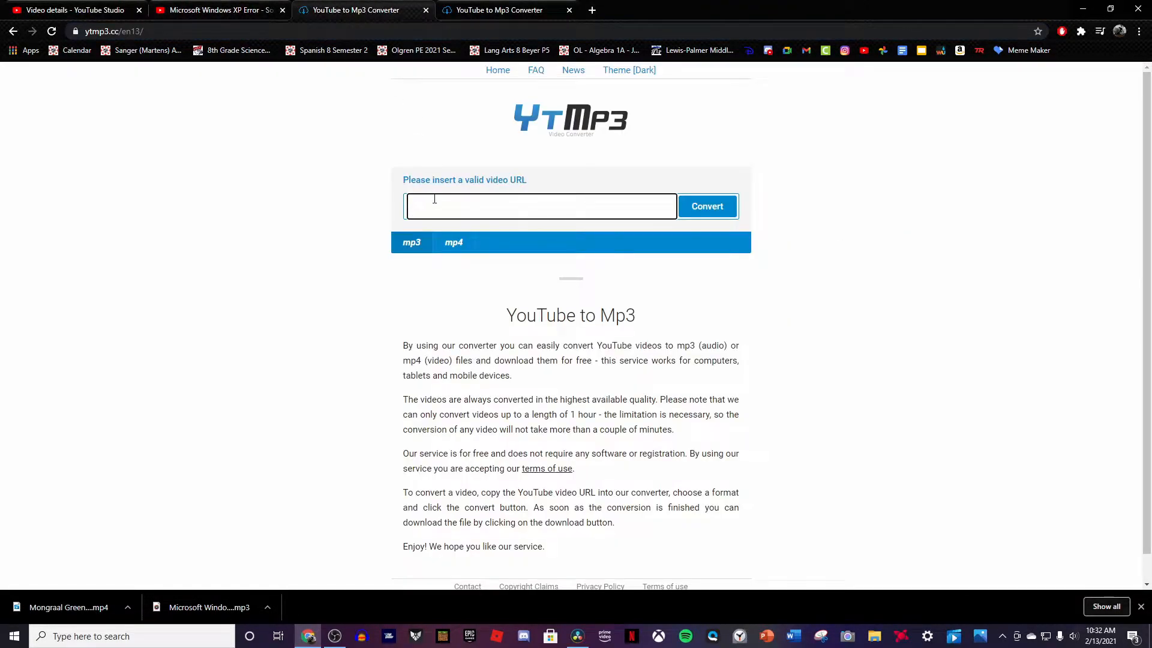
key("ctrl+v")
left_click(696, 207)
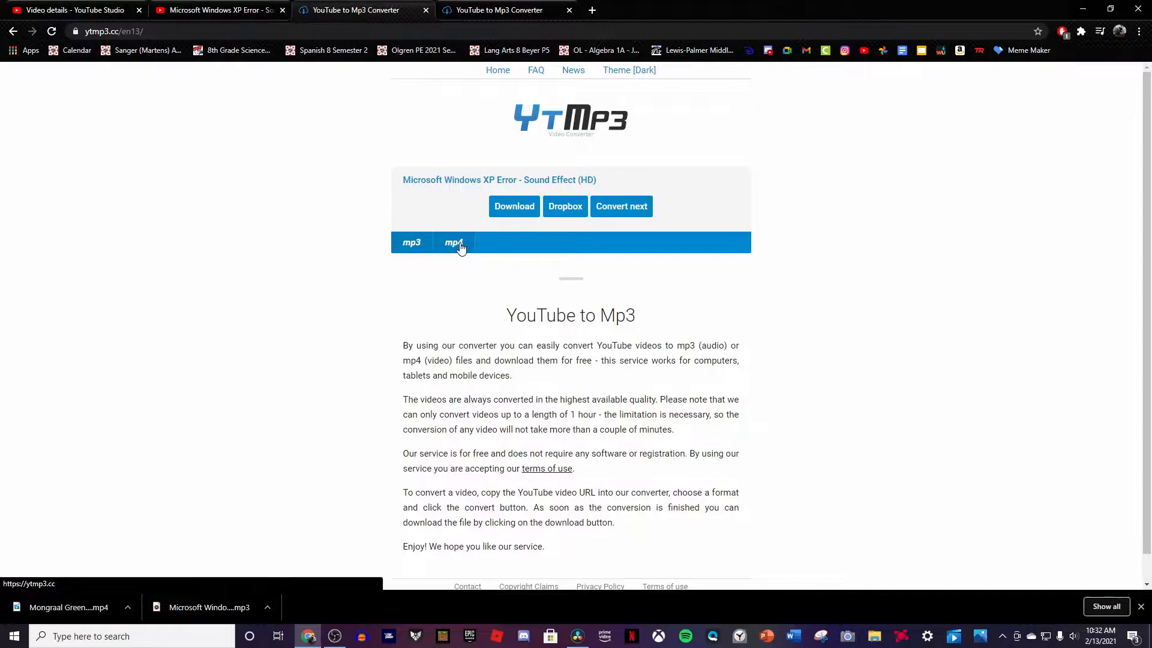
left_click(507, 216)
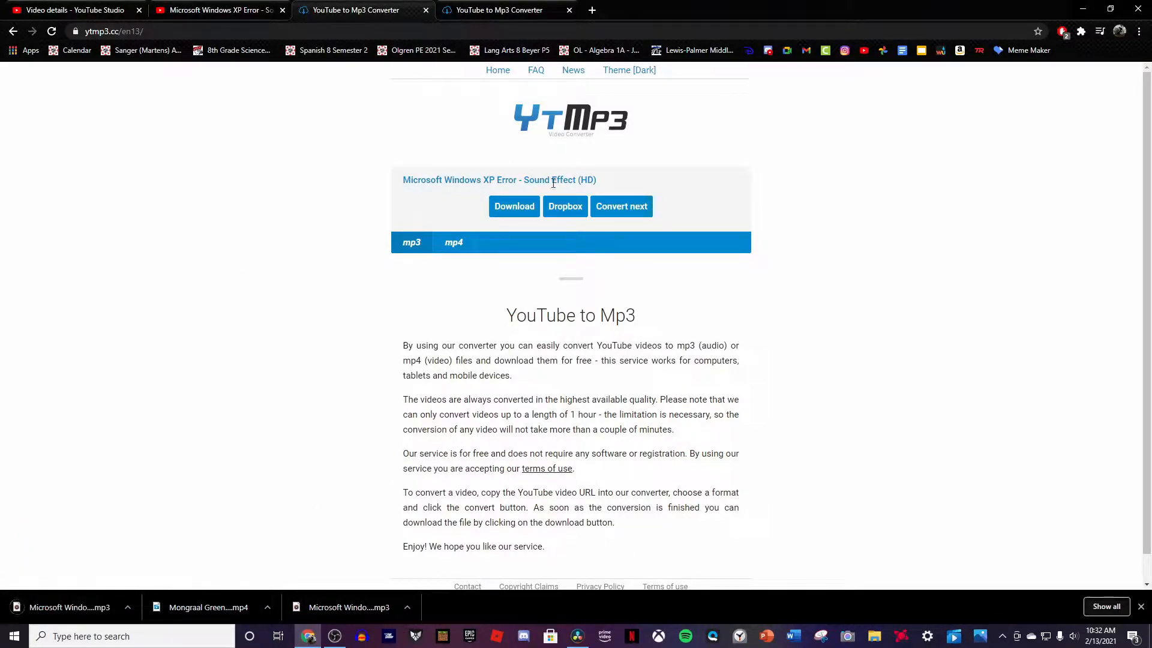
- Import the newly downloaded Microsoft Windows XP Error mp3 from Chrome into the DaVinci Resolve media pool
left_click(578, 636)
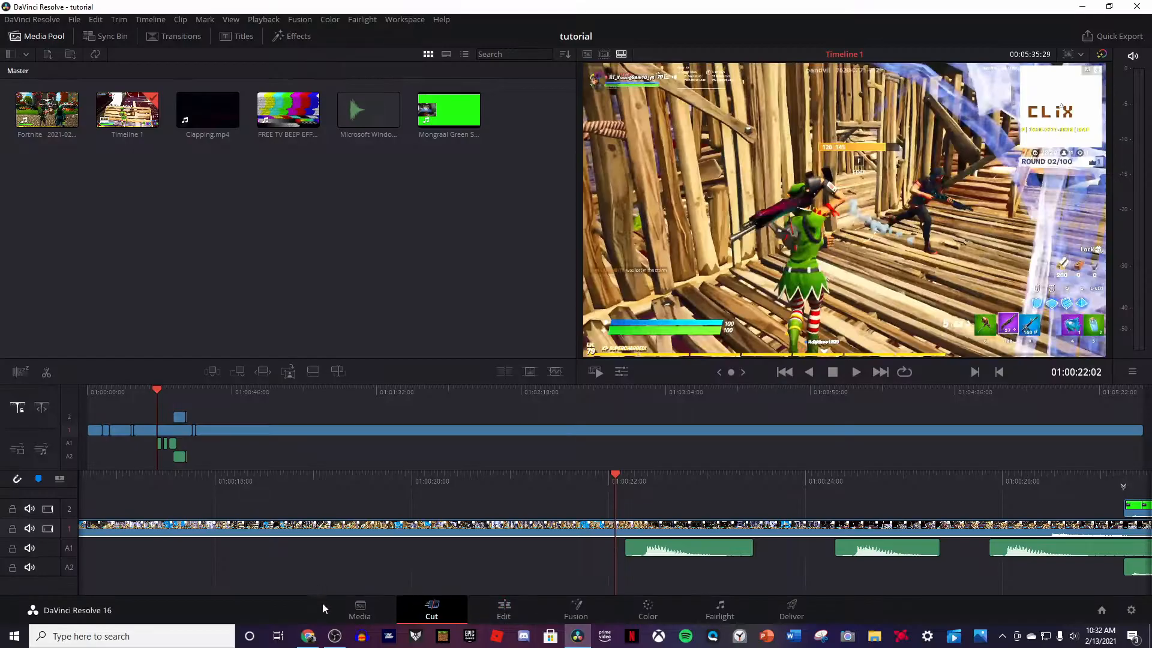
left_click(308, 636)
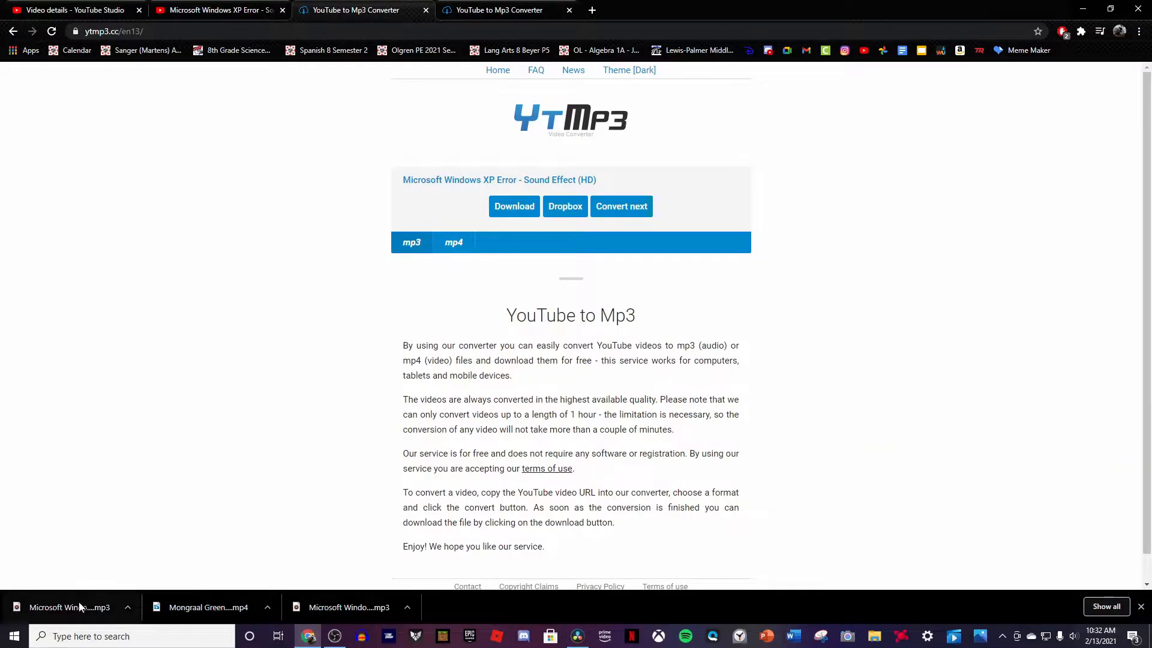
left_click_drag(81, 605, 520, 153)
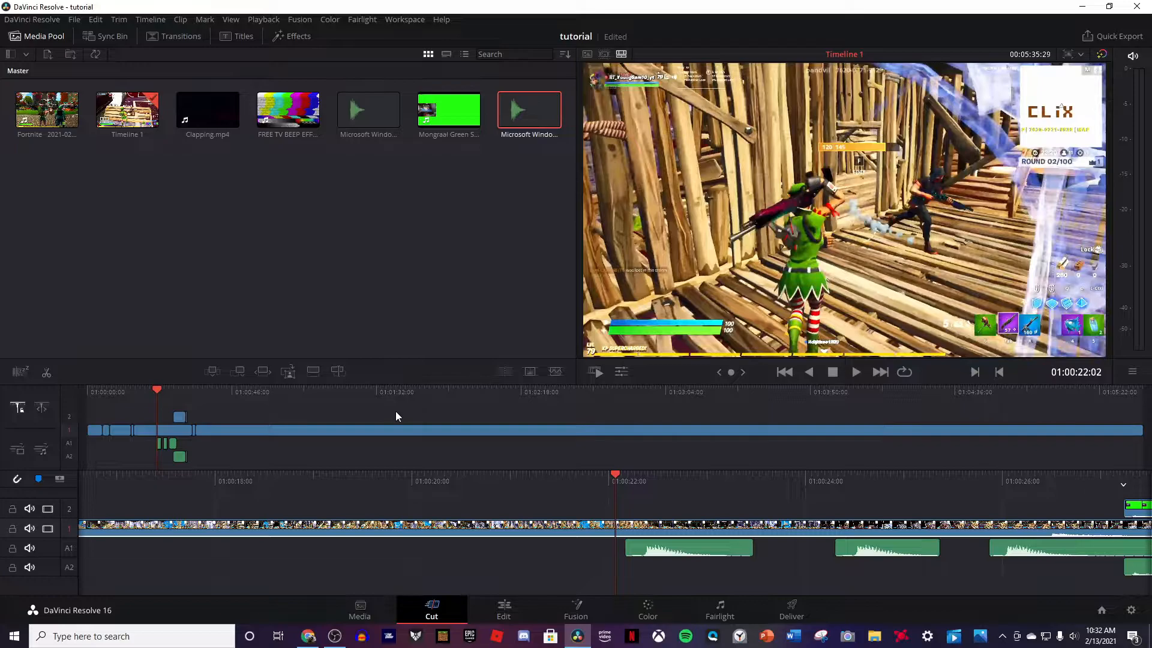
- Scrub and play the timeline from about 01:00:22 through the sound effects and the existing green screen clip
left_click_drag(604, 479, 673, 481)
key("space")
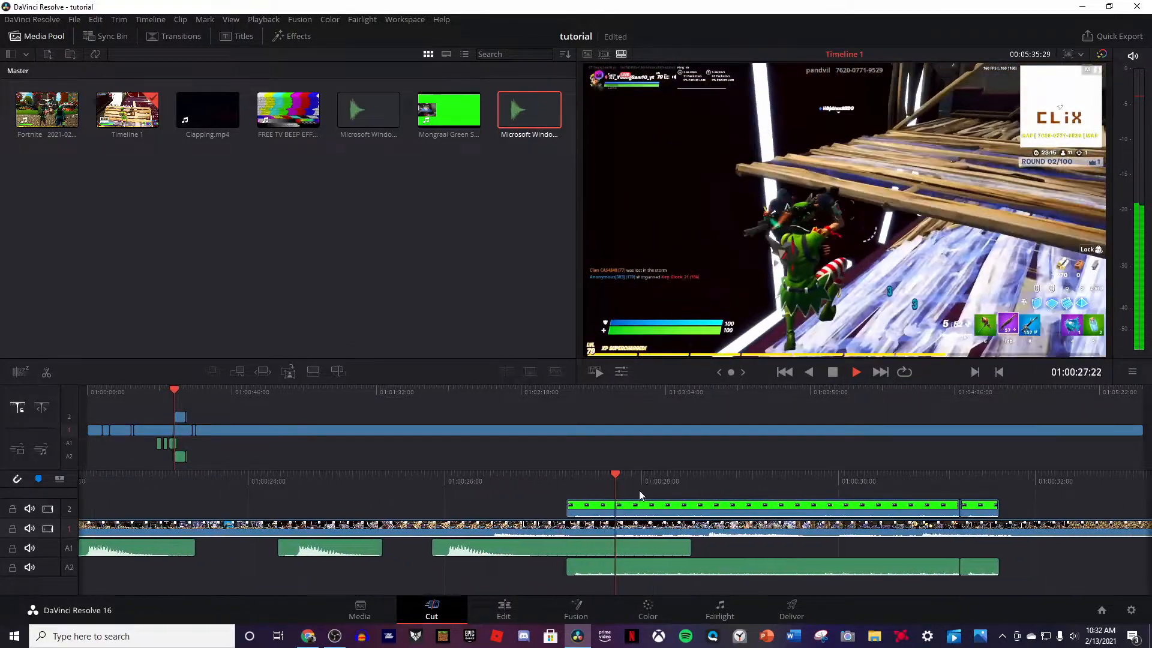
key("space")
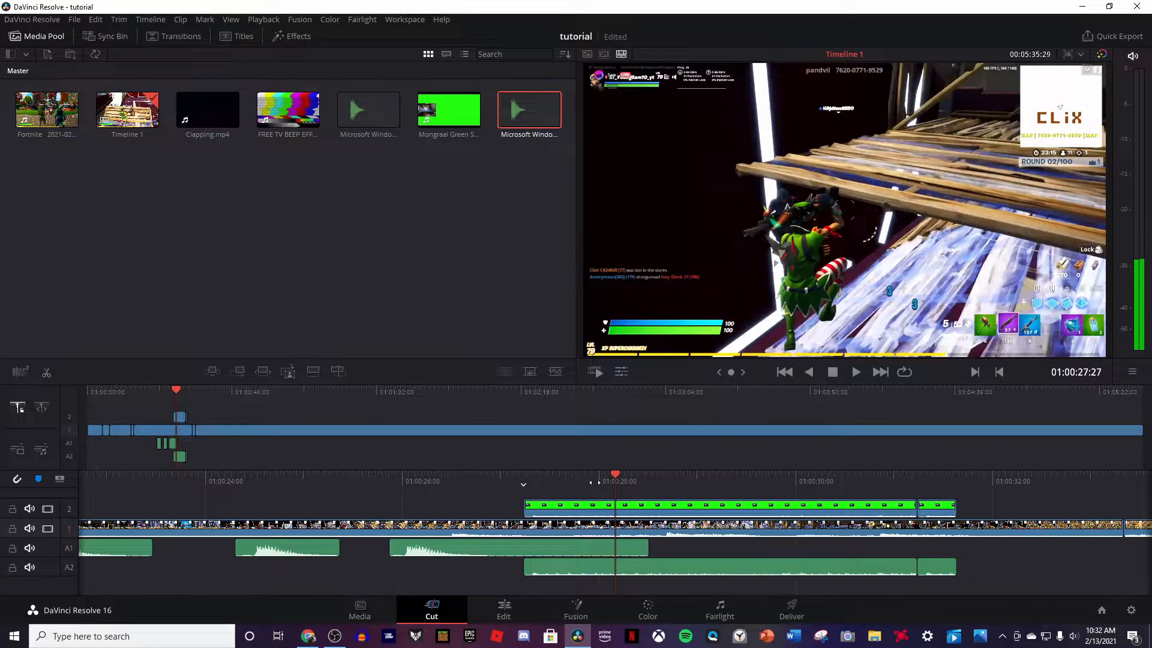
left_click_drag(635, 474, 262, 475)
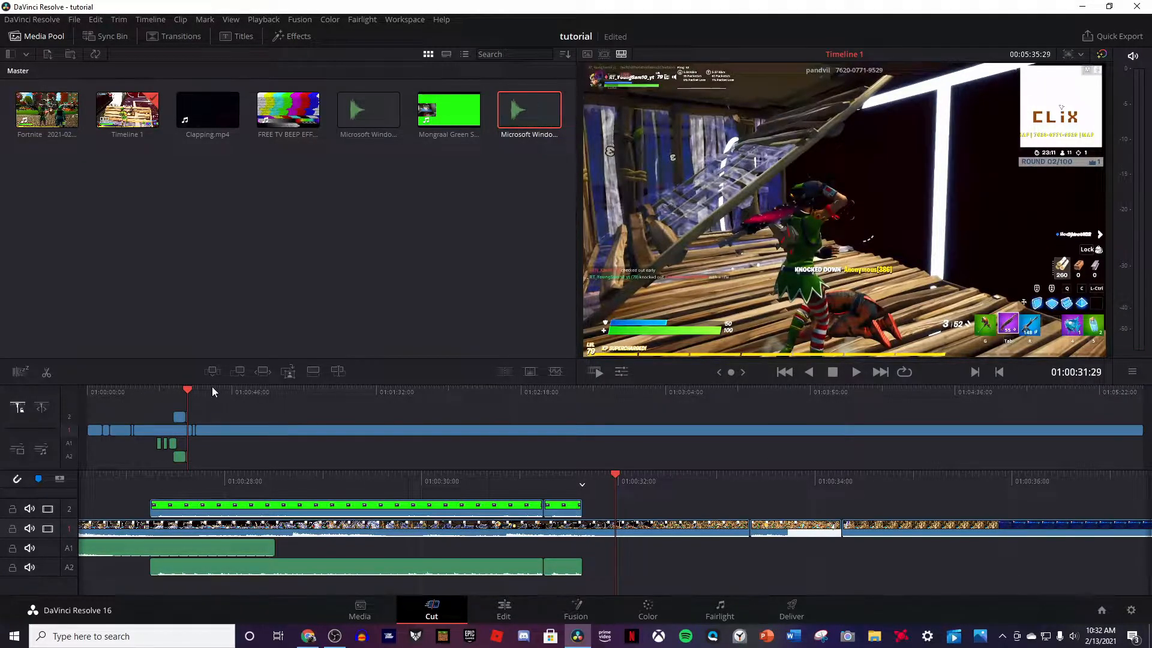
- Place the Mongraal Green Screen clip on video track 2 above the gameplay at about 01:00:38
left_click(207, 388)
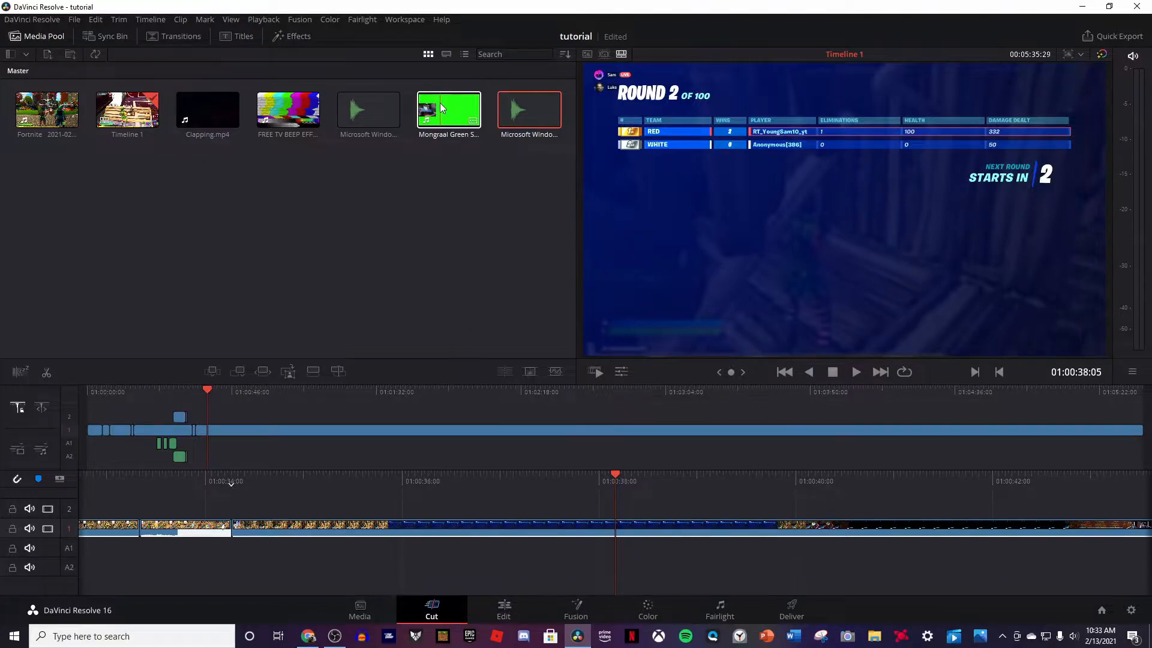
left_click_drag(428, 111, 607, 500)
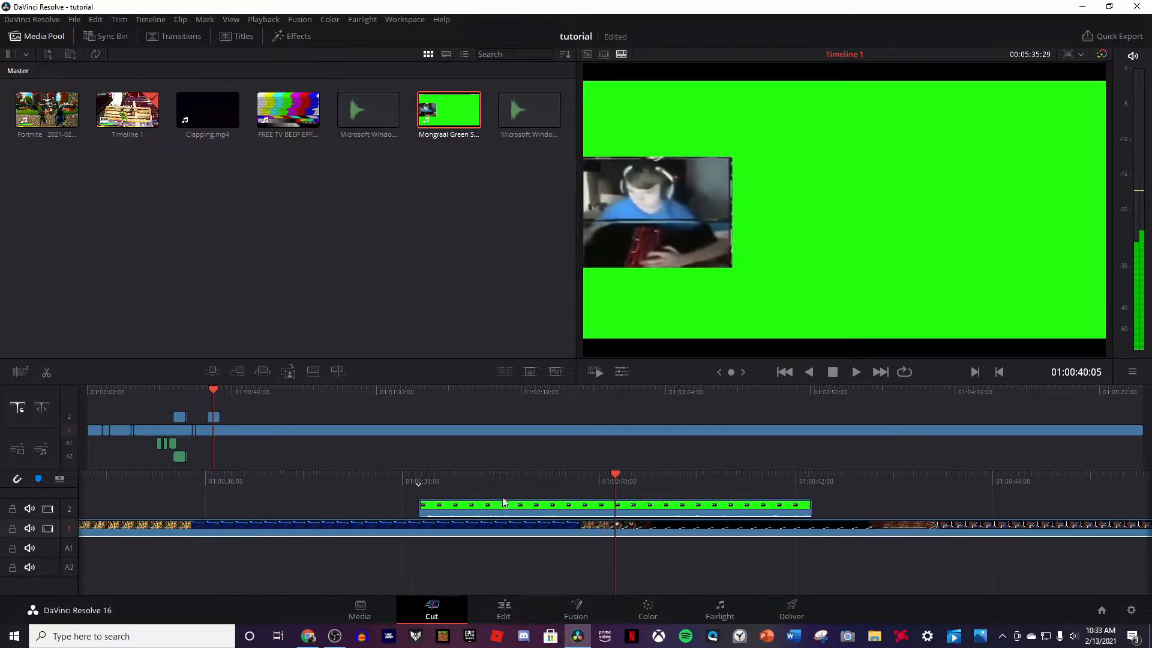
left_click(722, 507)
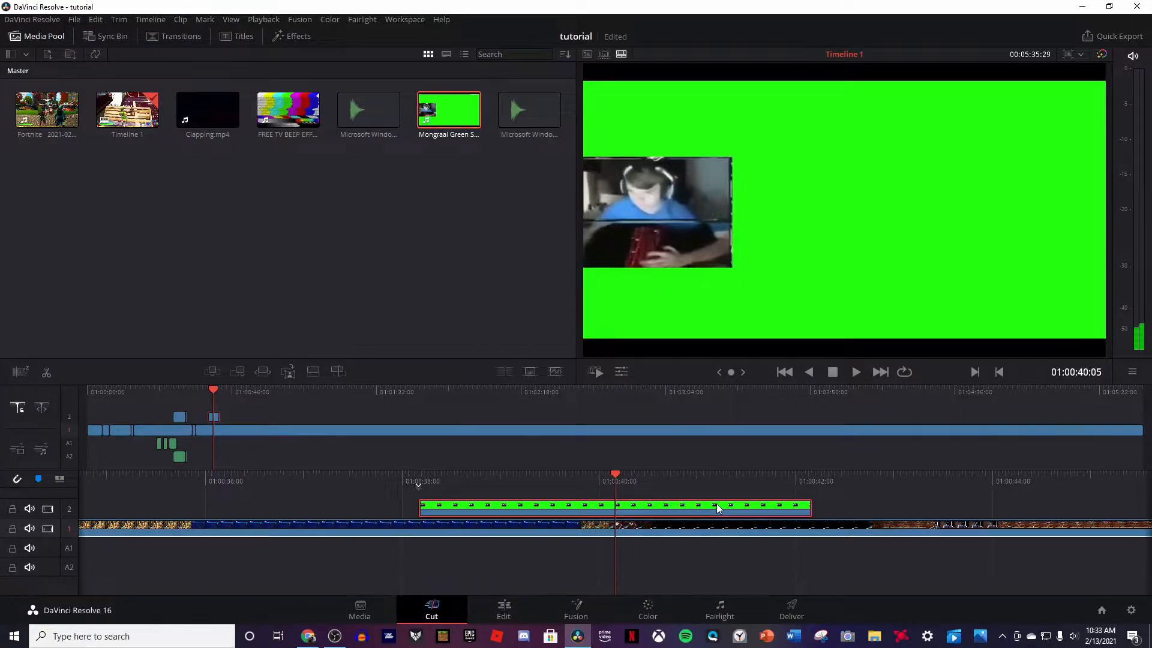
left_click(638, 490)
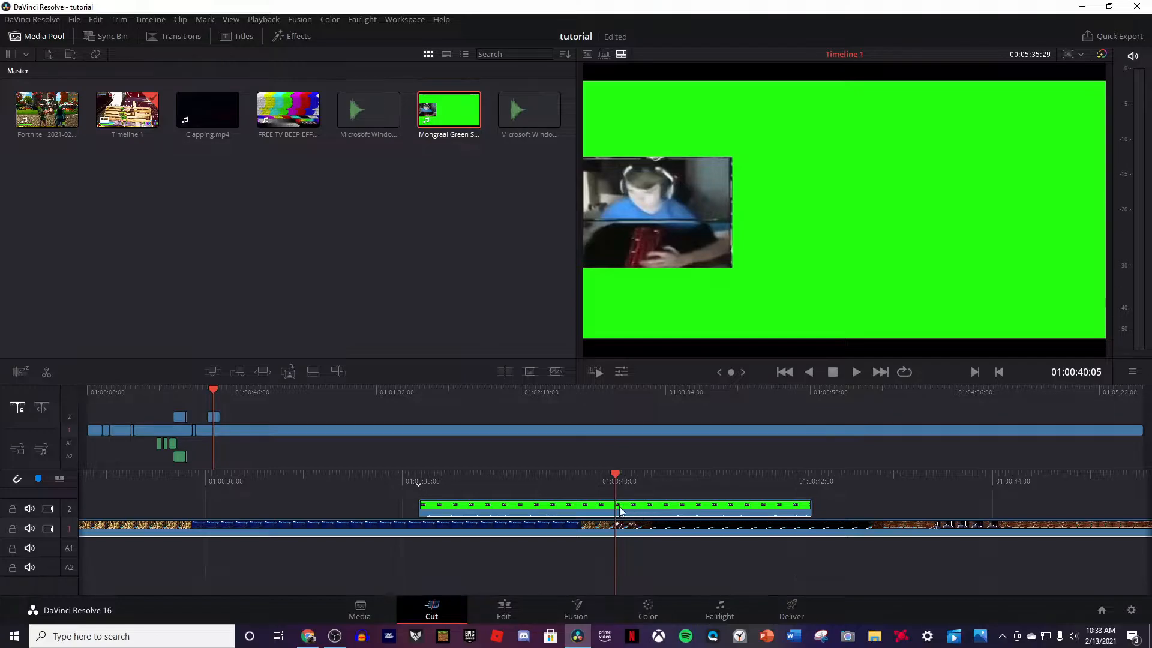
- In Fusion, insert a Delta Keyer after the Mongraal clip's MediaIn1 node and sample the green backdrop as its background color
left_click(576, 609)
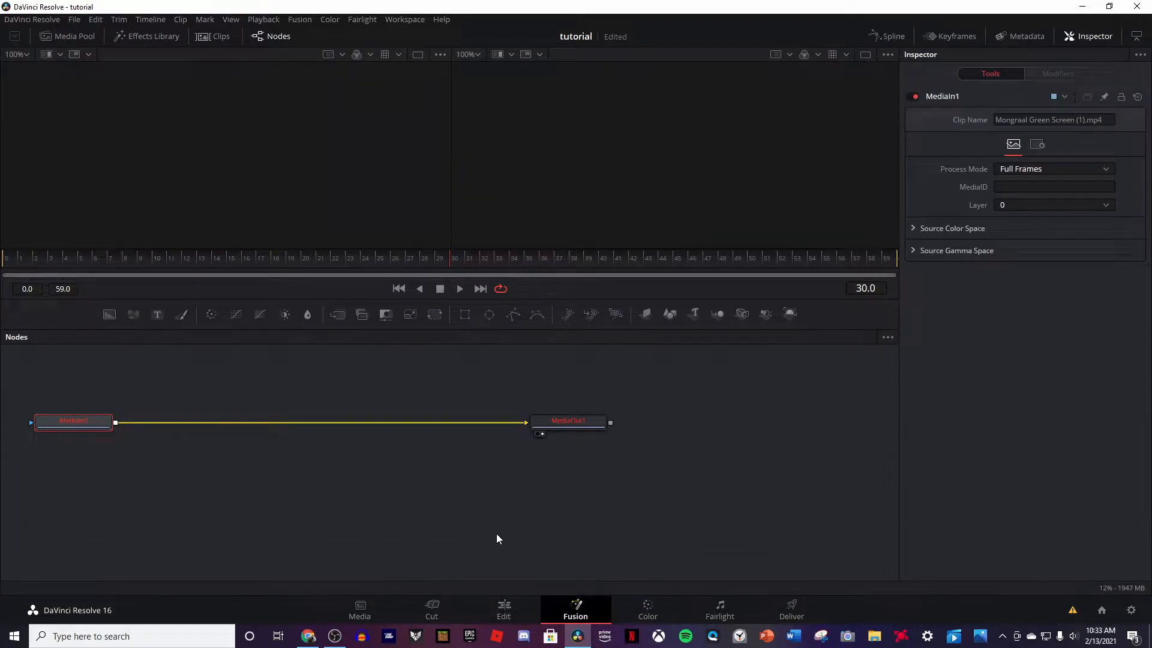
right_click(60, 423)
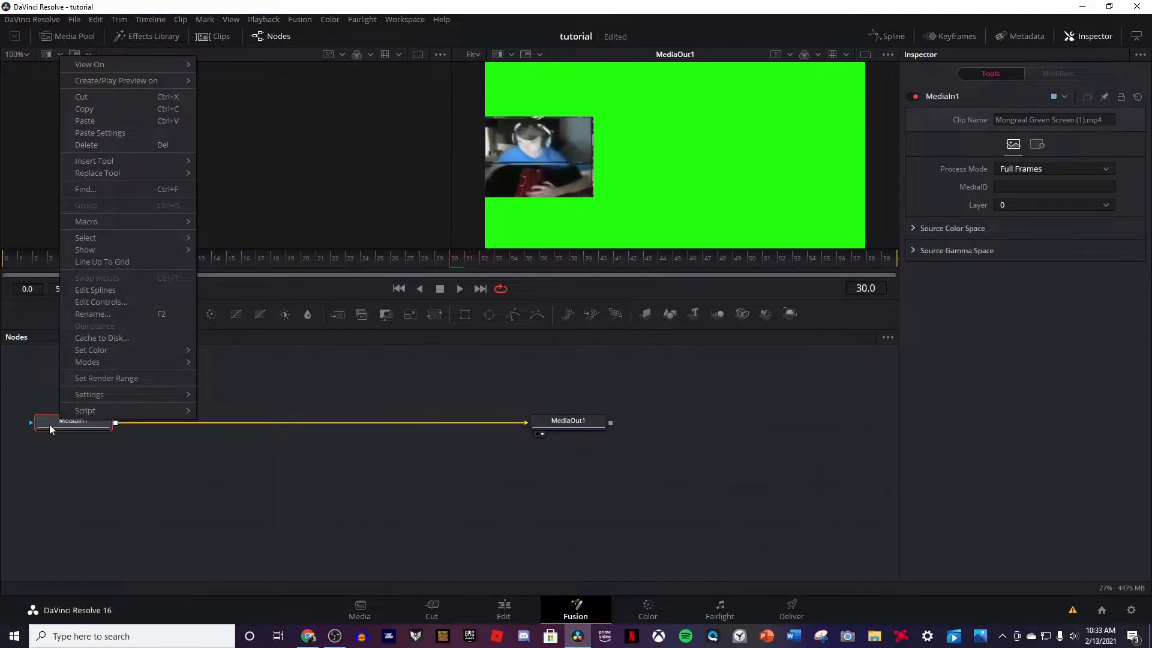
left_click(45, 397)
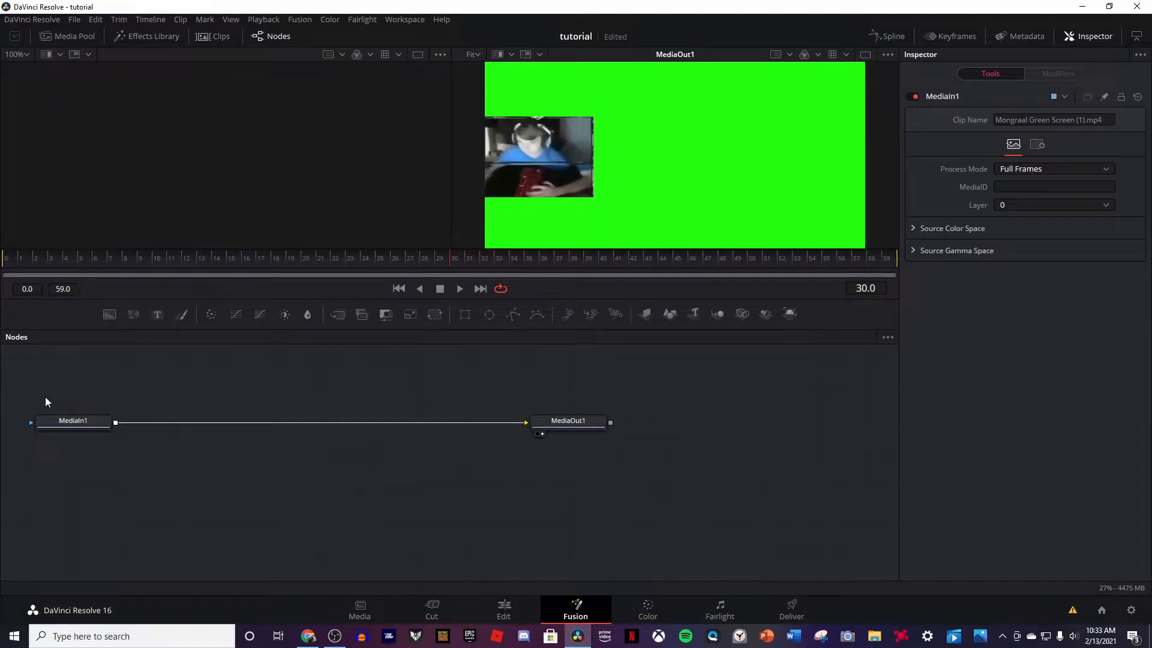
right_click(71, 426)
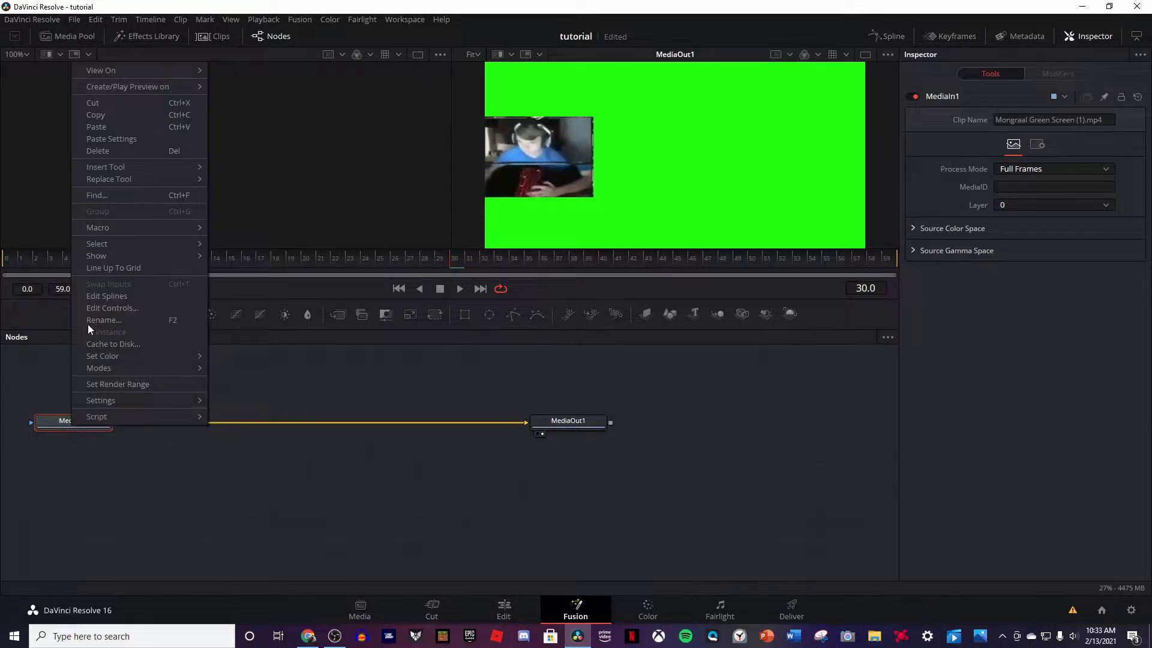
mouse_move(128, 164)
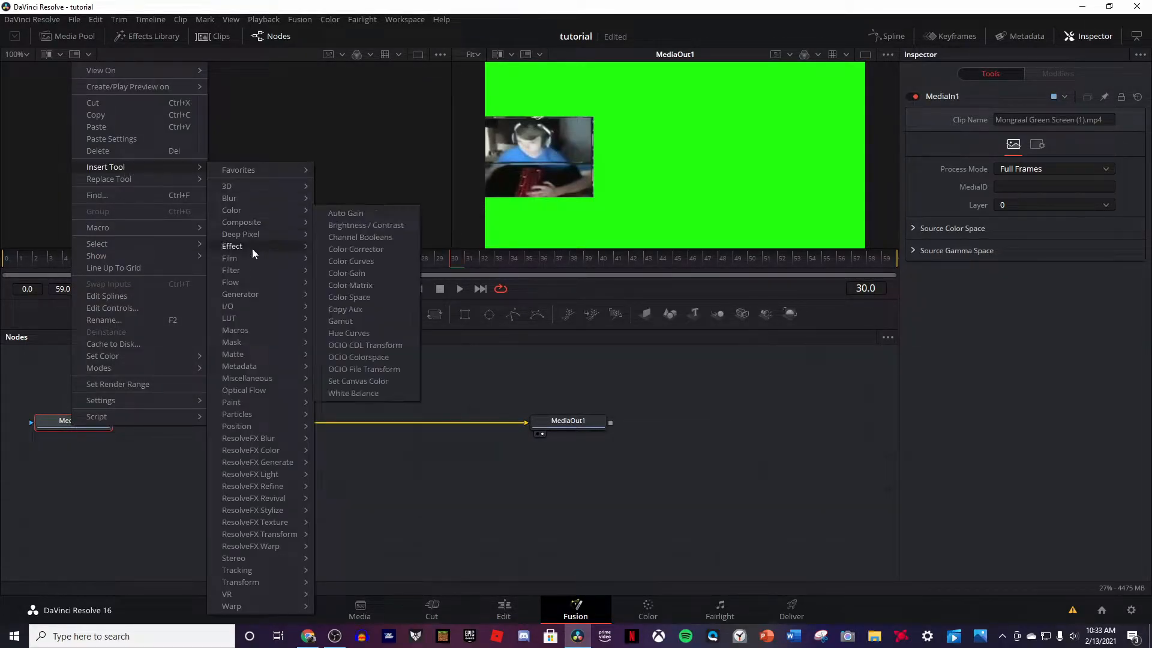
mouse_move(247, 355)
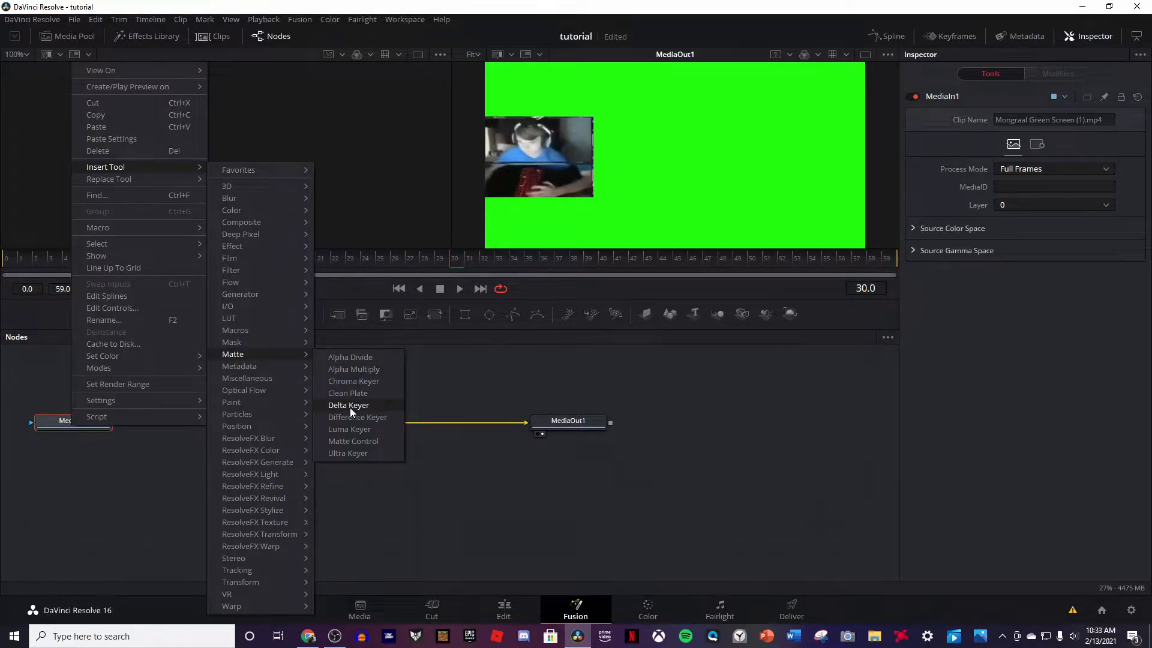
left_click(392, 406)
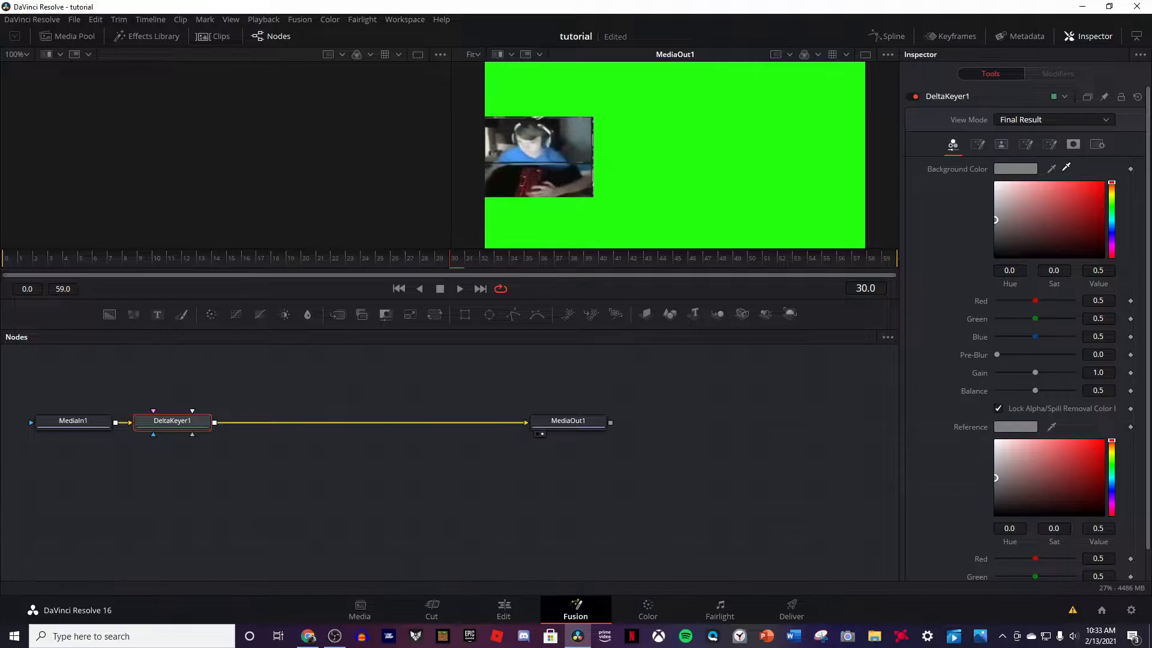
left_click_drag(859, 151, 833, 151)
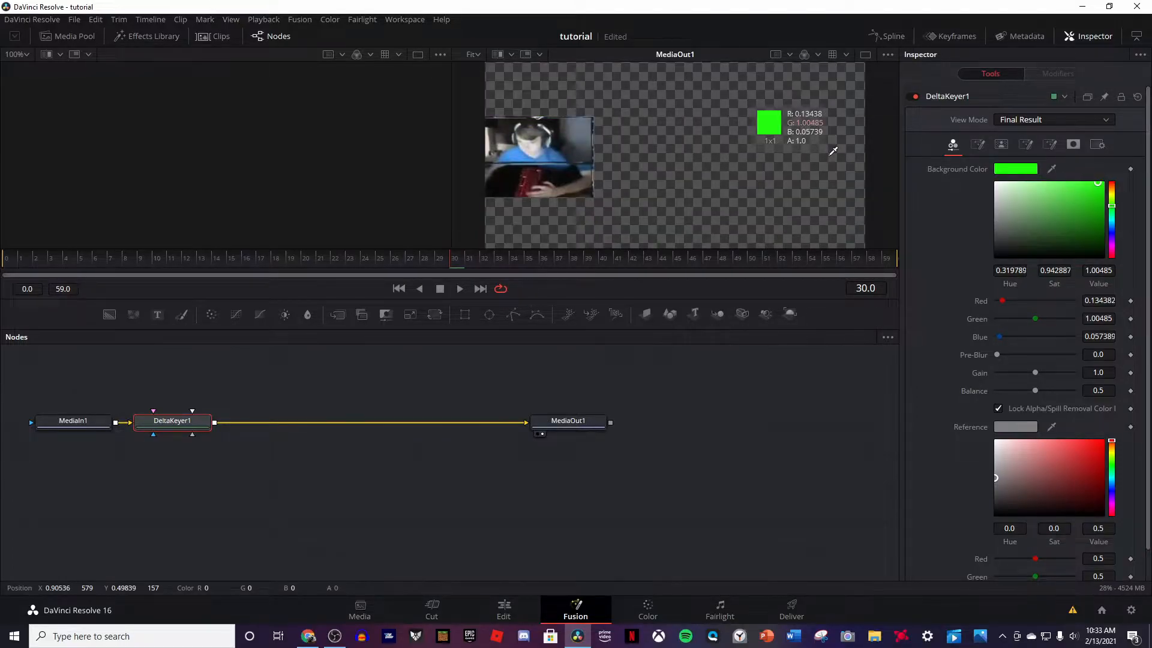
left_click(426, 599)
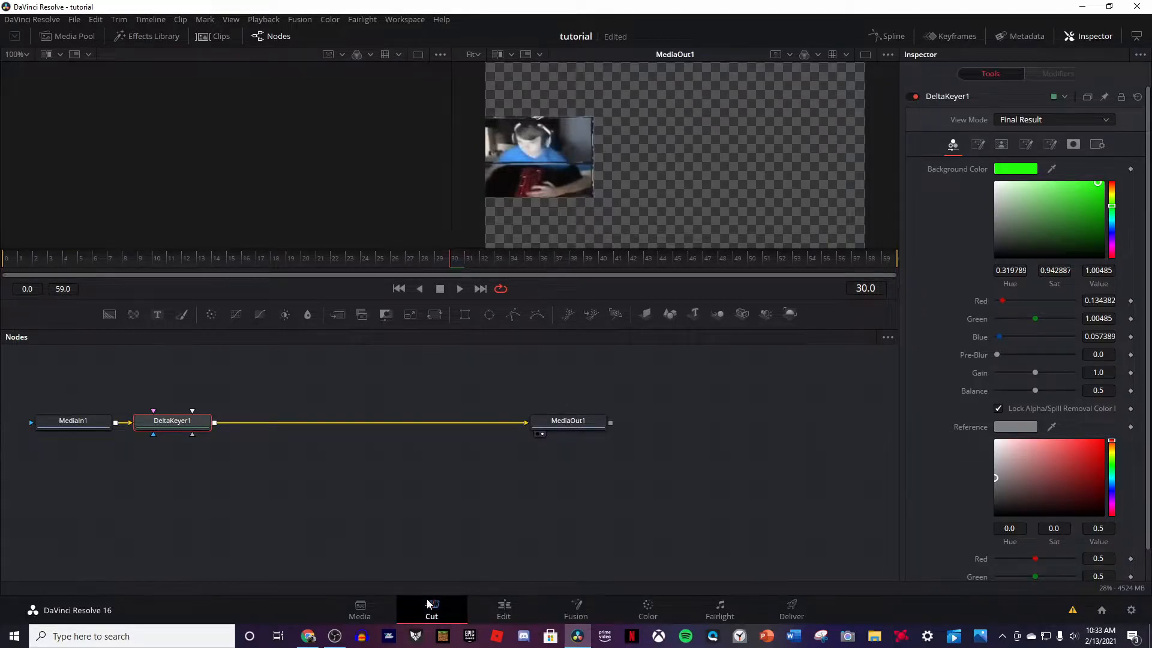
- Scrub the timeline over the keyed Mongraal clip to about 01:00:40 to check the overlay on the gameplay
left_click_drag(651, 476, 936, 472)
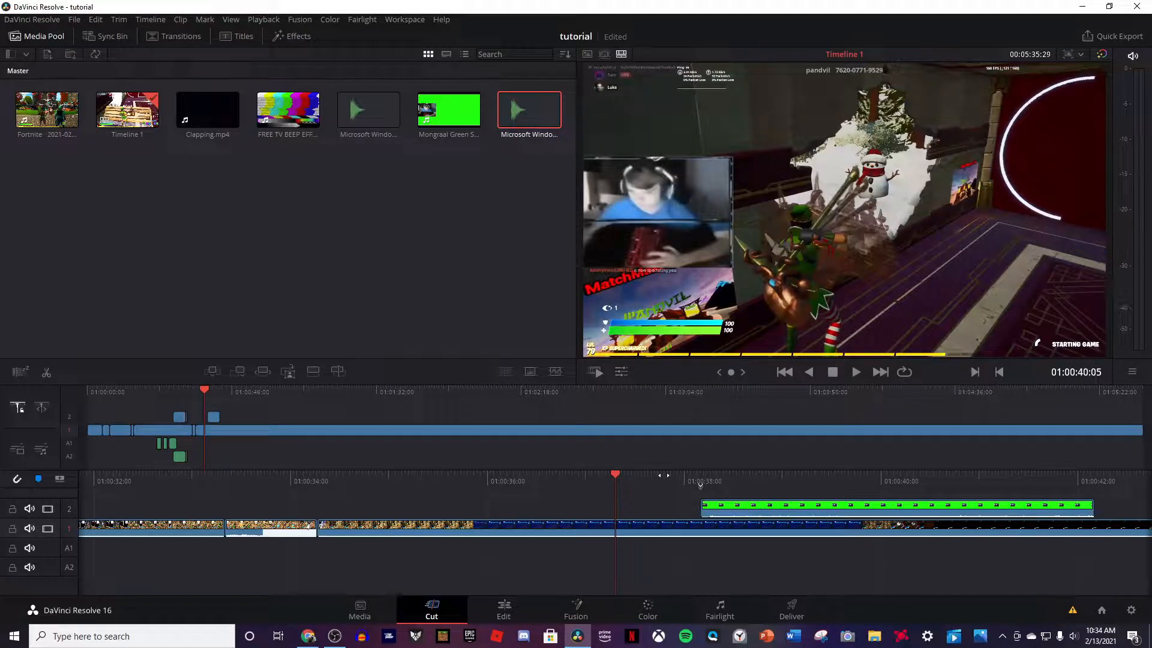
mouse_move(649, 482)
left_mouse_down()
mouse_move(579, 487)
mouse_move(630, 473)
left_mouse_up()
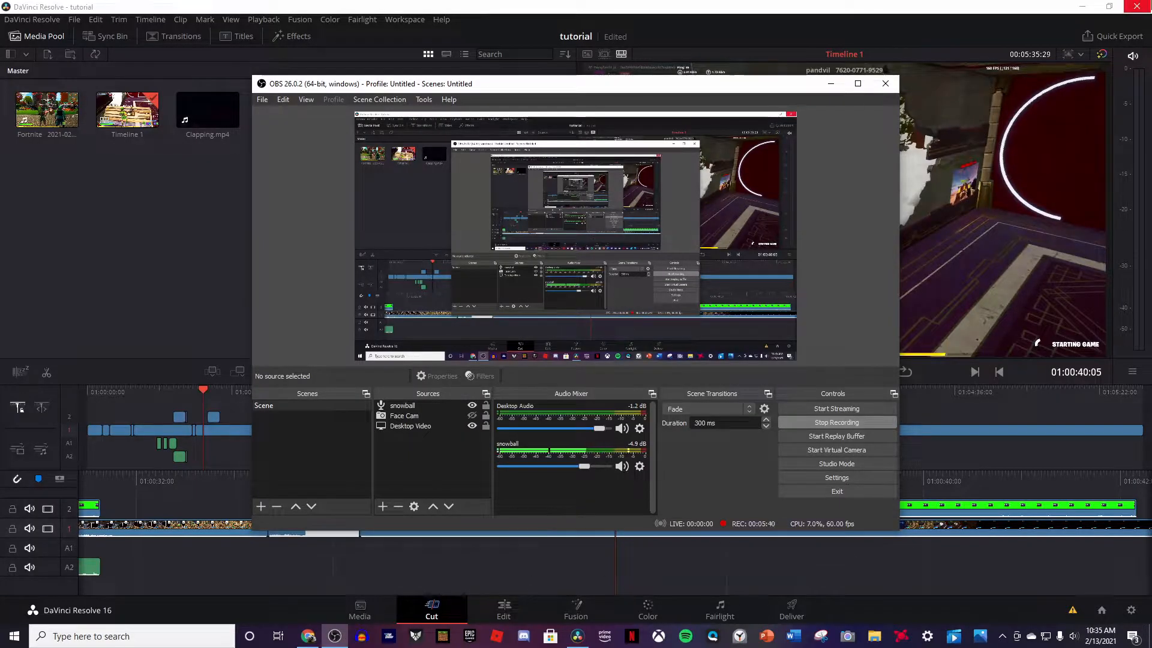
- Restart DaVinci Resolve, saving the tutorial project on exit, and minimize the Chrome window
left_click(1147, 6)
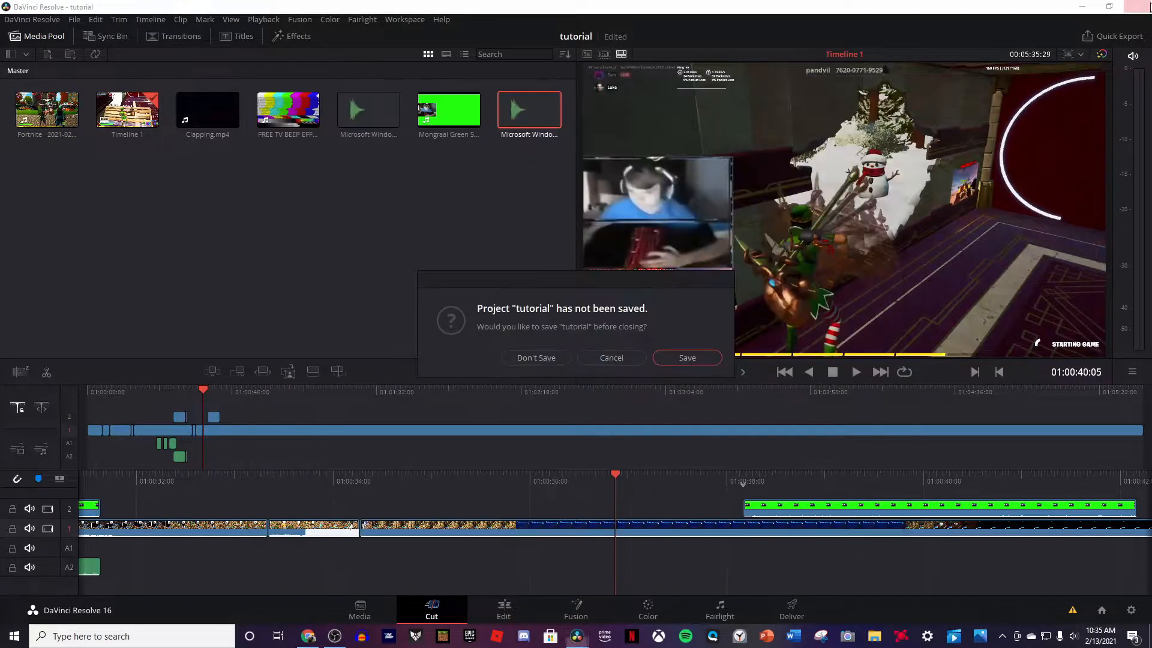
left_click(678, 356)
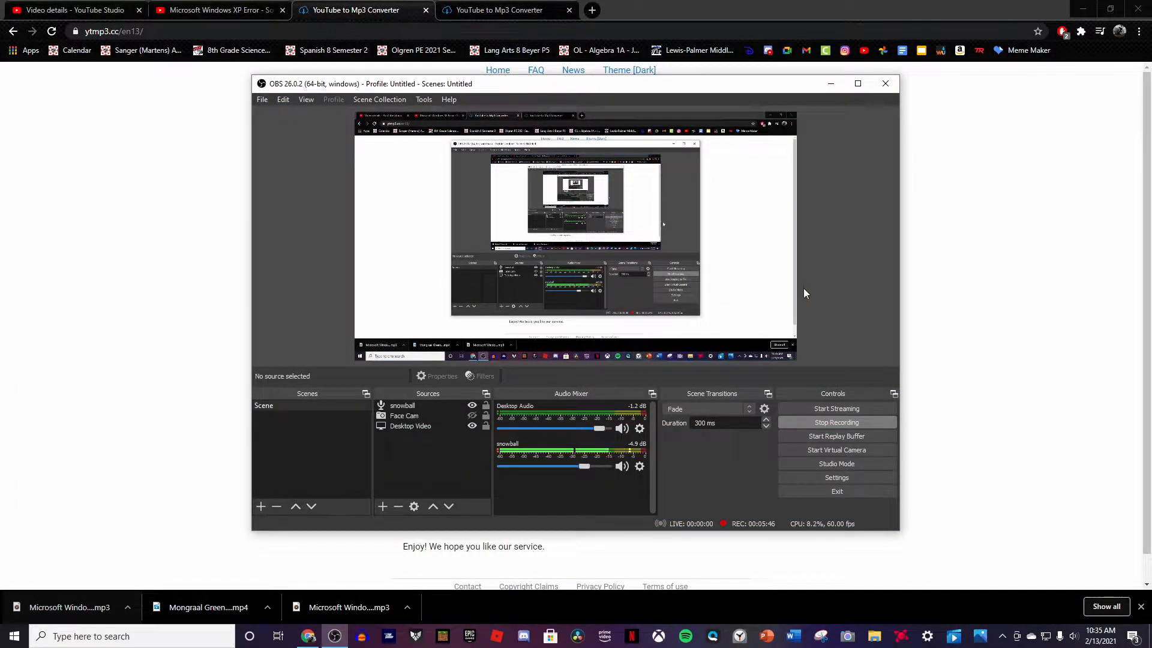
left_click(1082, 9)
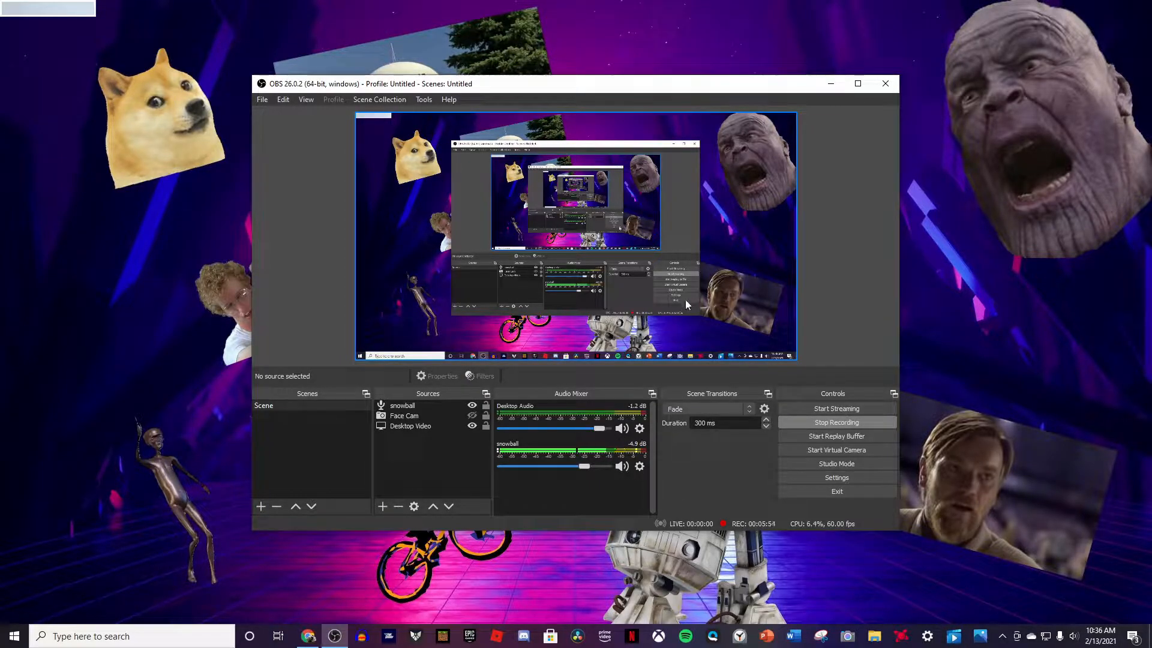
left_click(579, 635)
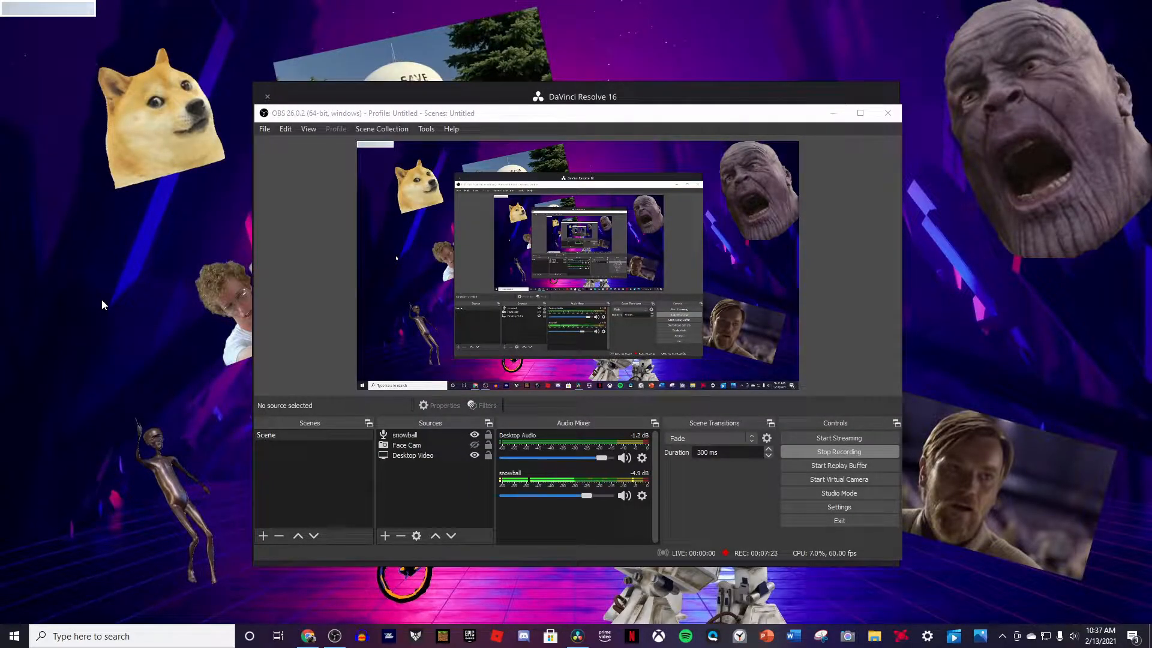
- In OBS, briefly show and hide the Face Cam source, and lower the Desktop Audio volume to -2.2 dB
left_click(474, 444)
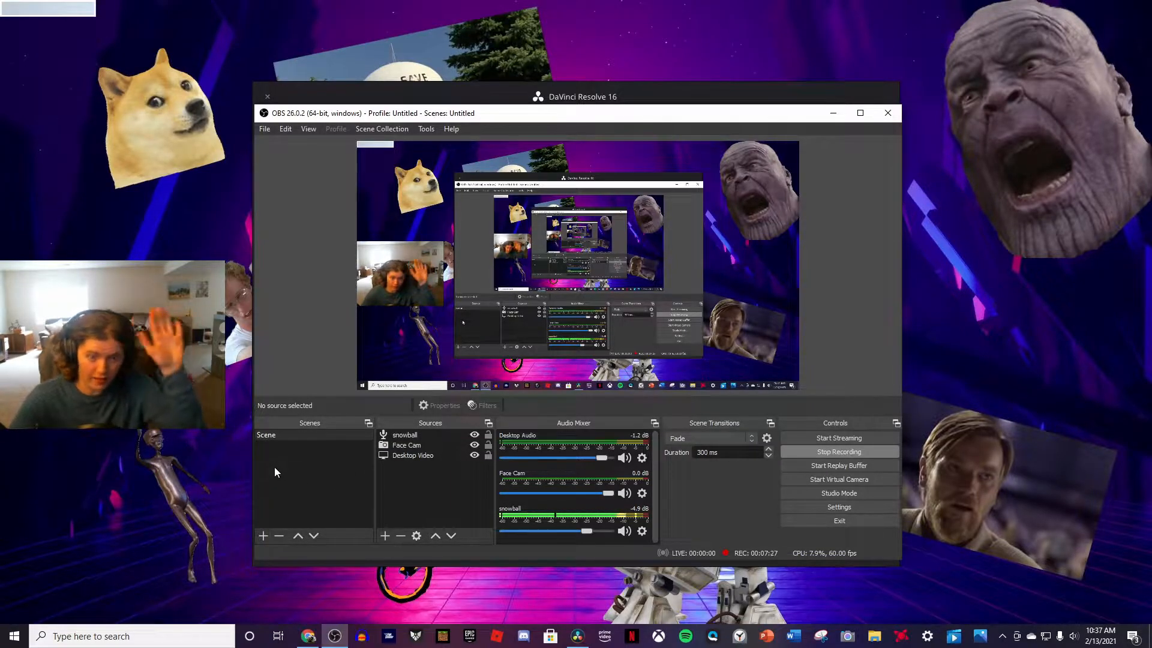
left_click(474, 445)
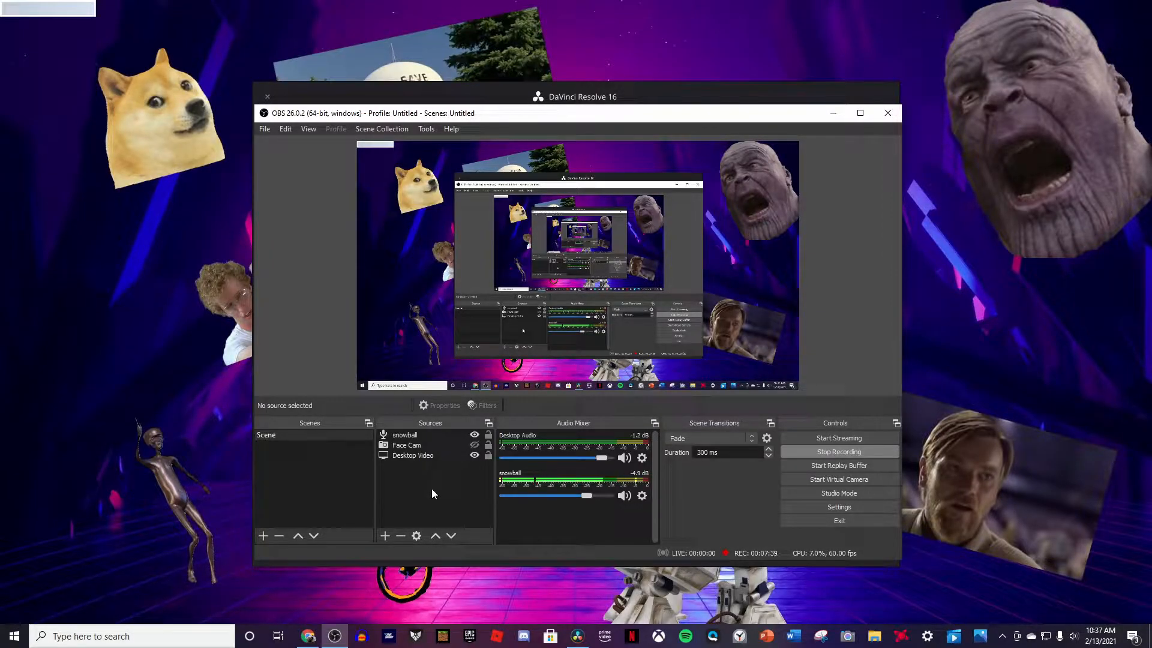
mouse_move(599, 460)
left_mouse_down()
mouse_move(459, 463)
mouse_move(644, 464)
mouse_move(594, 461)
left_mouse_up()
- Switch to DaVinci Resolve and open the tutorial project from the Projects list
left_click(577, 636)
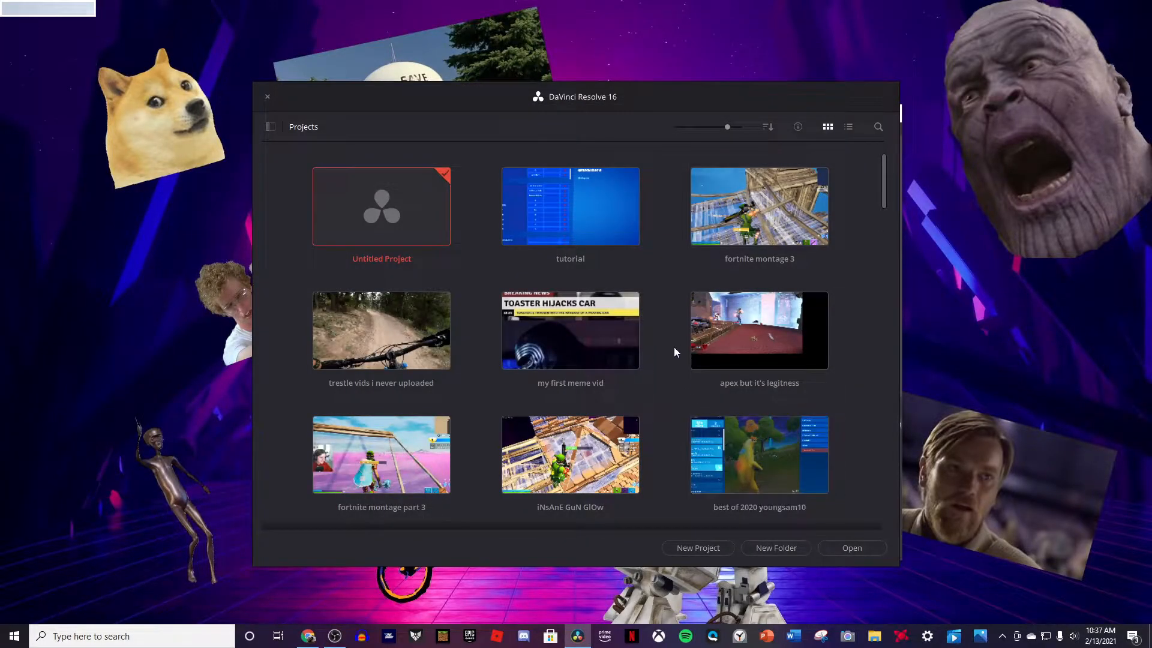
double_click(524, 206)
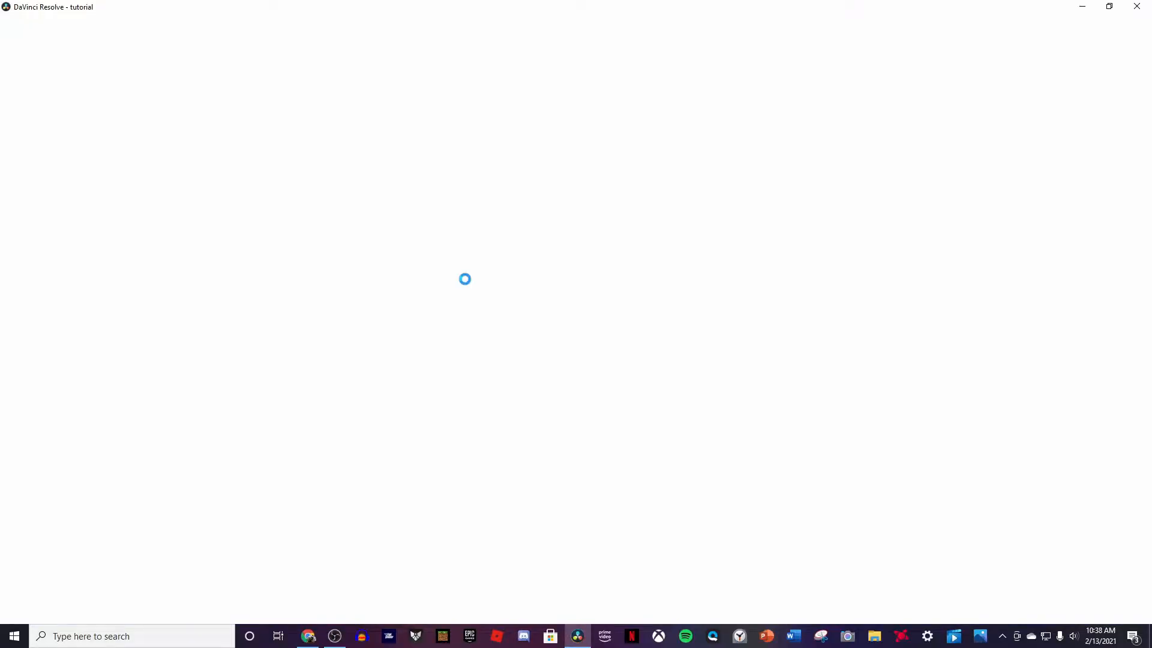
left_click(335, 636)
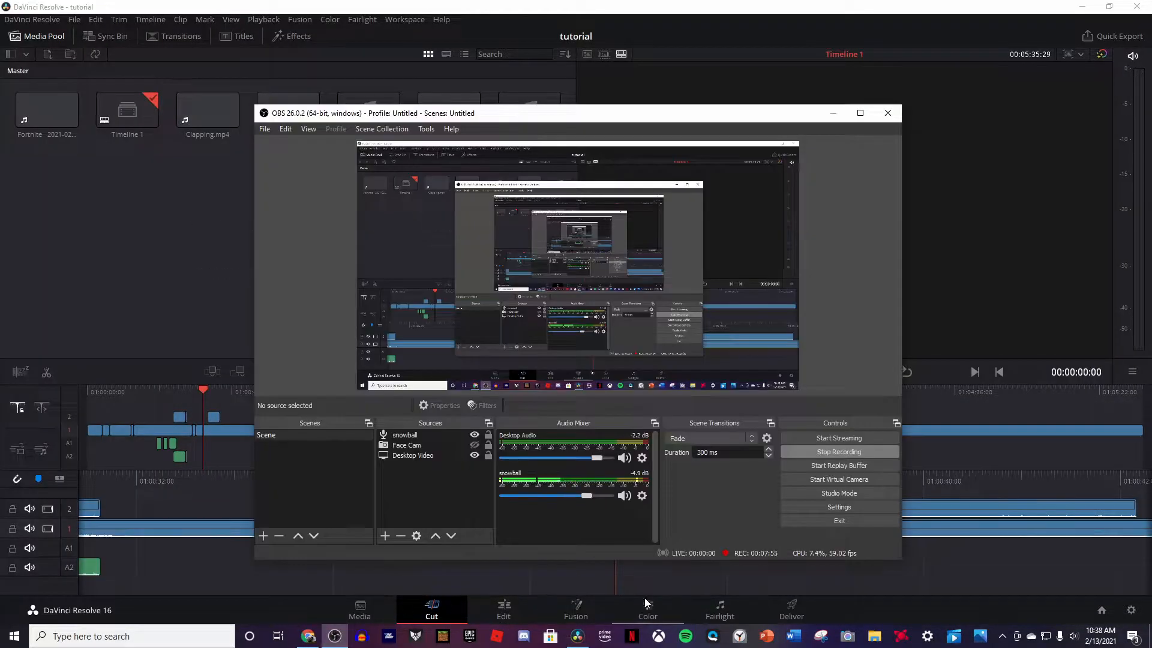
left_click(577, 636)
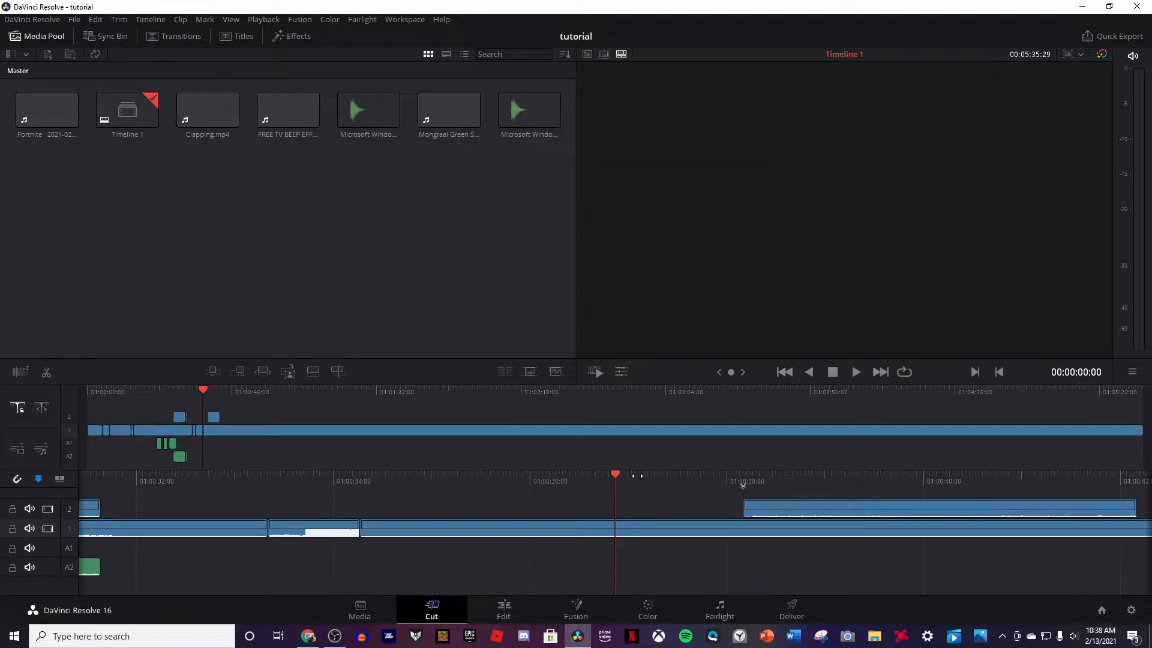
- Select the green screen clip on video track 2 at about 01:00:38 and view its Delta Keyer settings in Fusion
left_click_drag(637, 476, 618, 478)
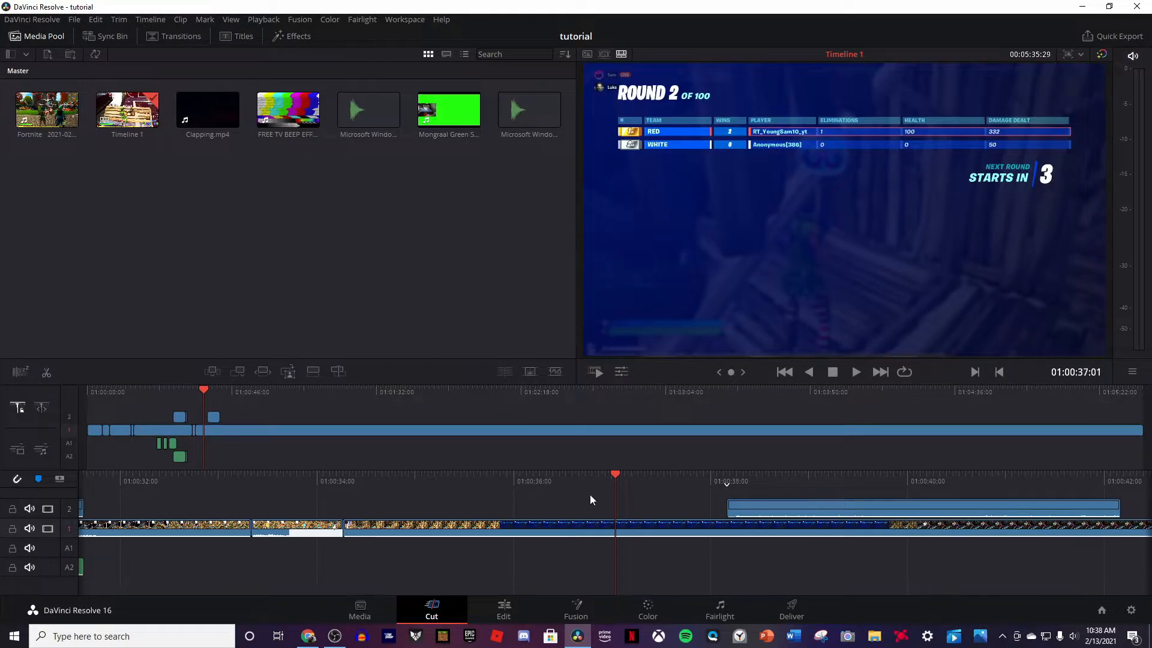
left_click_drag(712, 483, 527, 487)
left_click(667, 508)
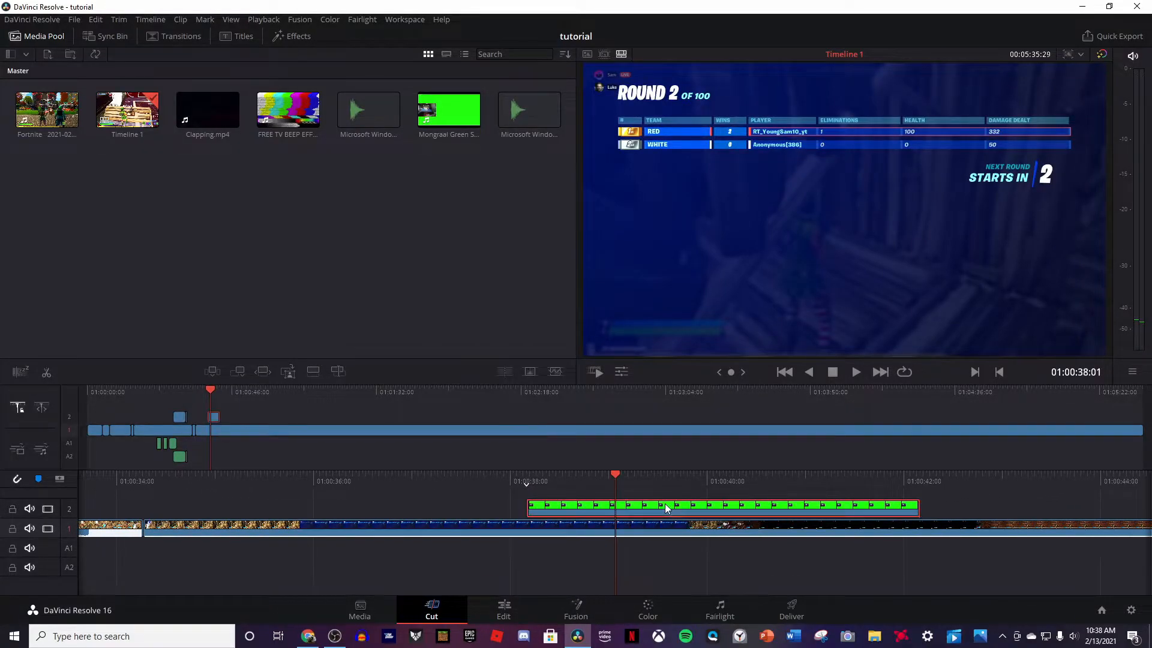
left_click(577, 600)
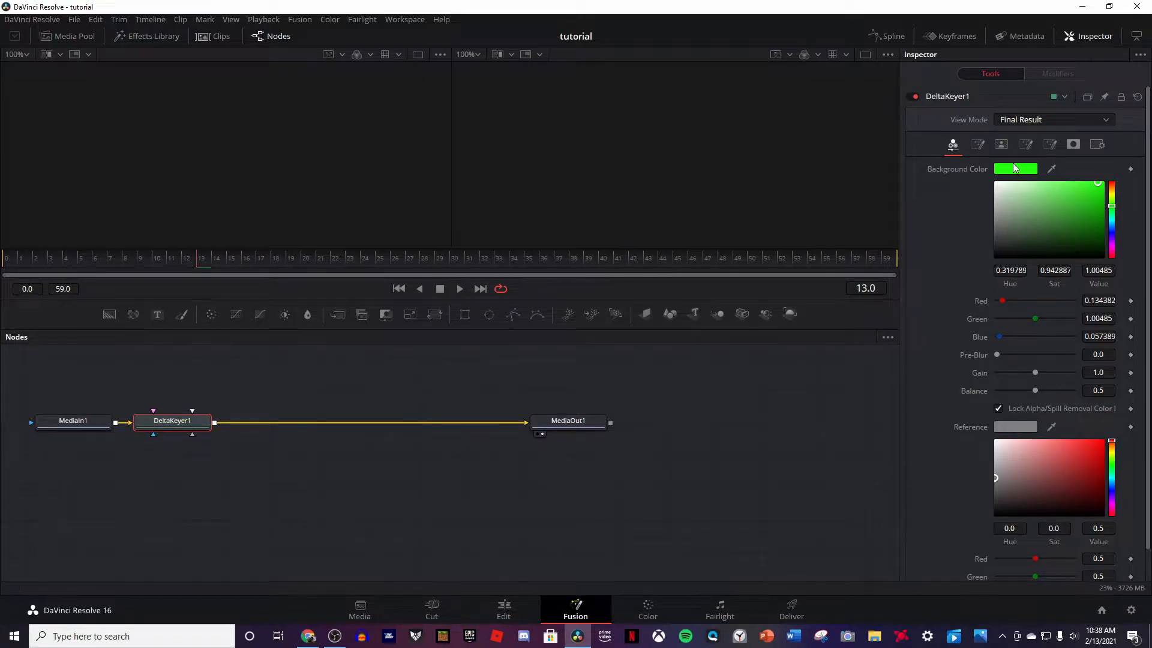
- Play the keyed Mongraal clip over the gameplay from about 01:00:39 and delete it from video track 2
left_click(431, 609)
left_click_drag(581, 483, 785, 463)
key("space")
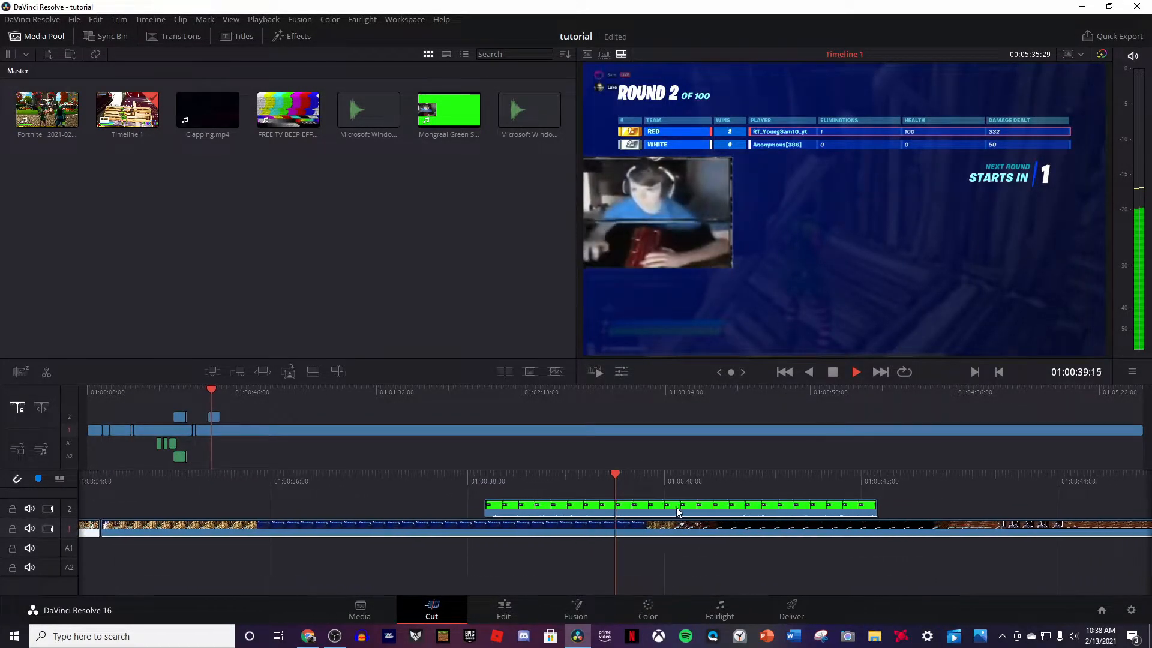
key("space")
left_click(543, 513)
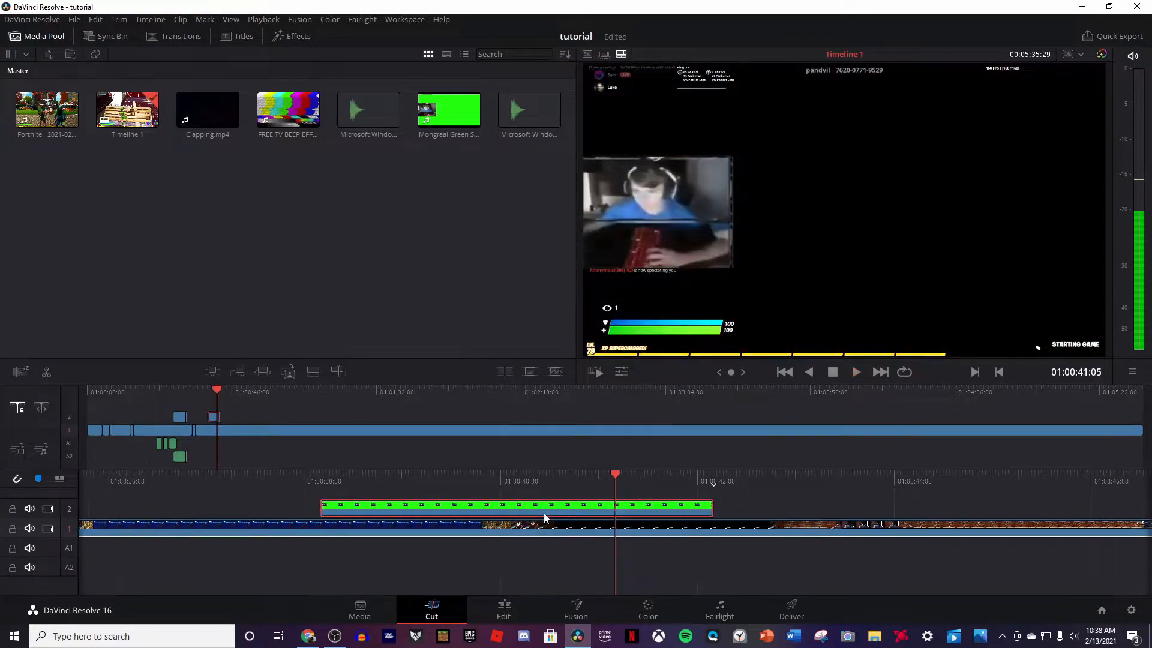
key("Delete")
- Try duplicating the earlier green screen clip and its audio from about 01:00:30 to about 01:00:32, and delete the copy
left_click_drag(217, 390, 181, 393)
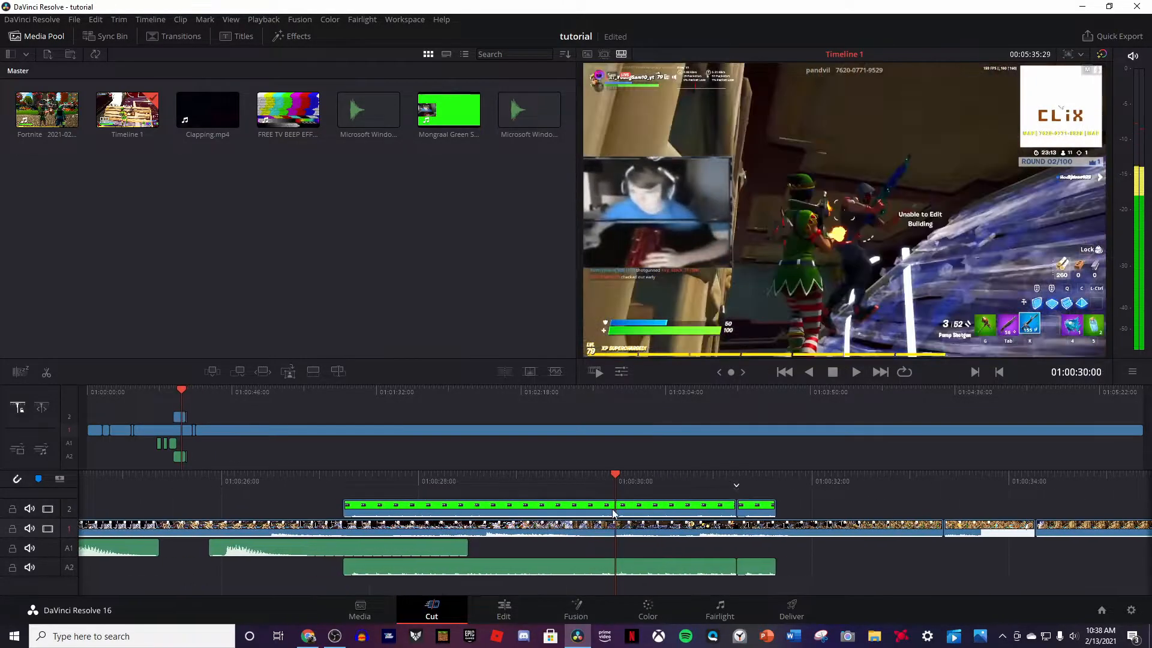
left_click(613, 513)
left_click_drag(682, 478, 459, 477)
key("ctrl+v")
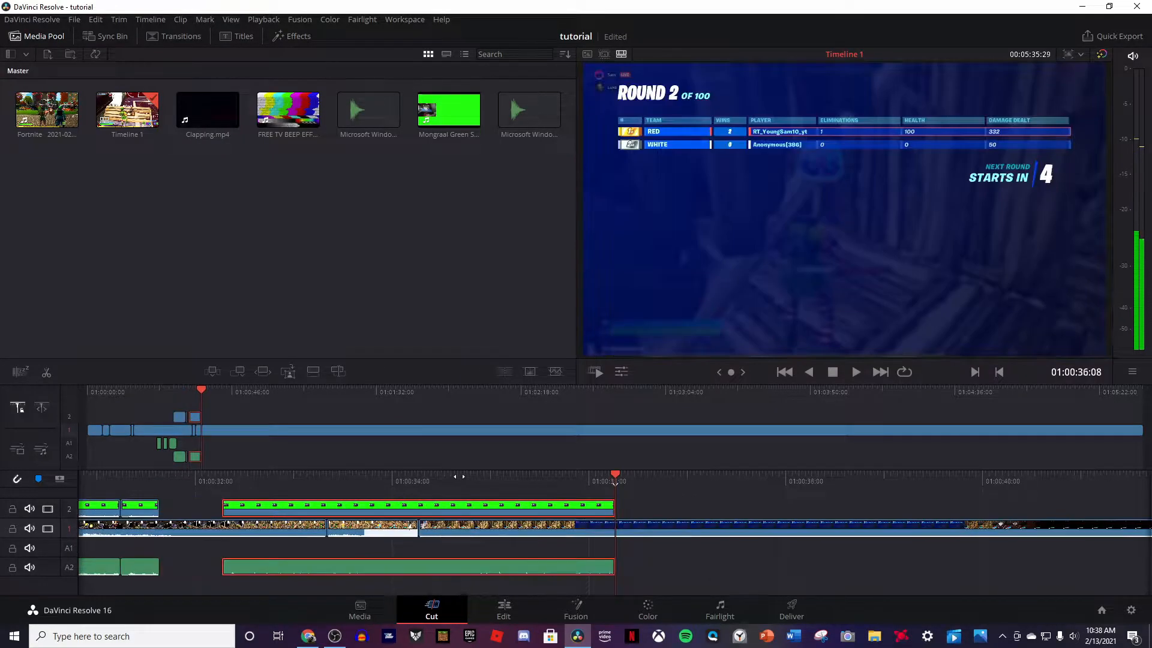
key("Delete")
- Scrub and play the gameplay from about 01:00:32 through the existing red and cyan effect segment at about 01:00:33
left_click_drag(409, 480, 951, 494)
left_click_drag(455, 474, 815, 472)
left_click_drag(682, 472, 871, 478)
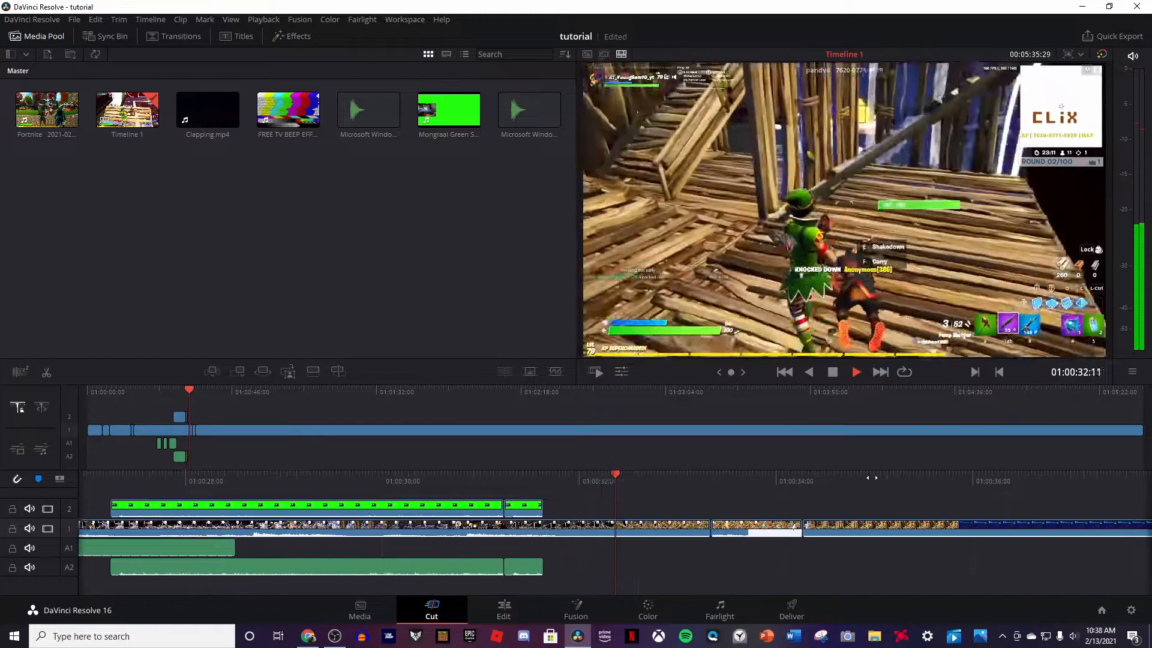
key("space")
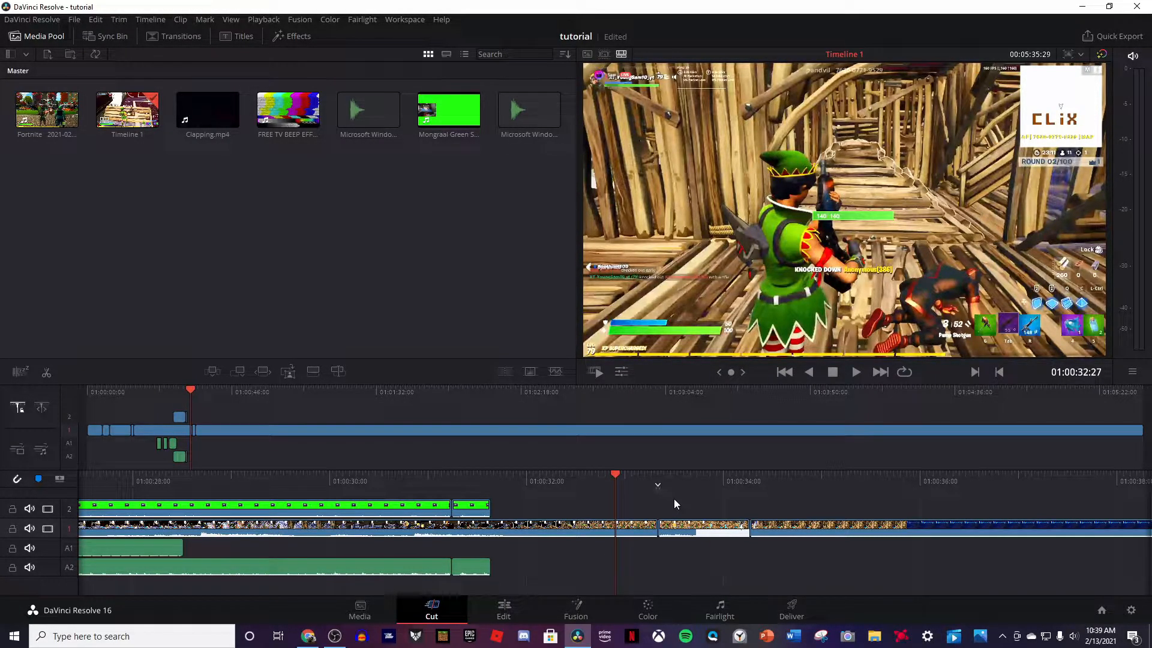
key("space")
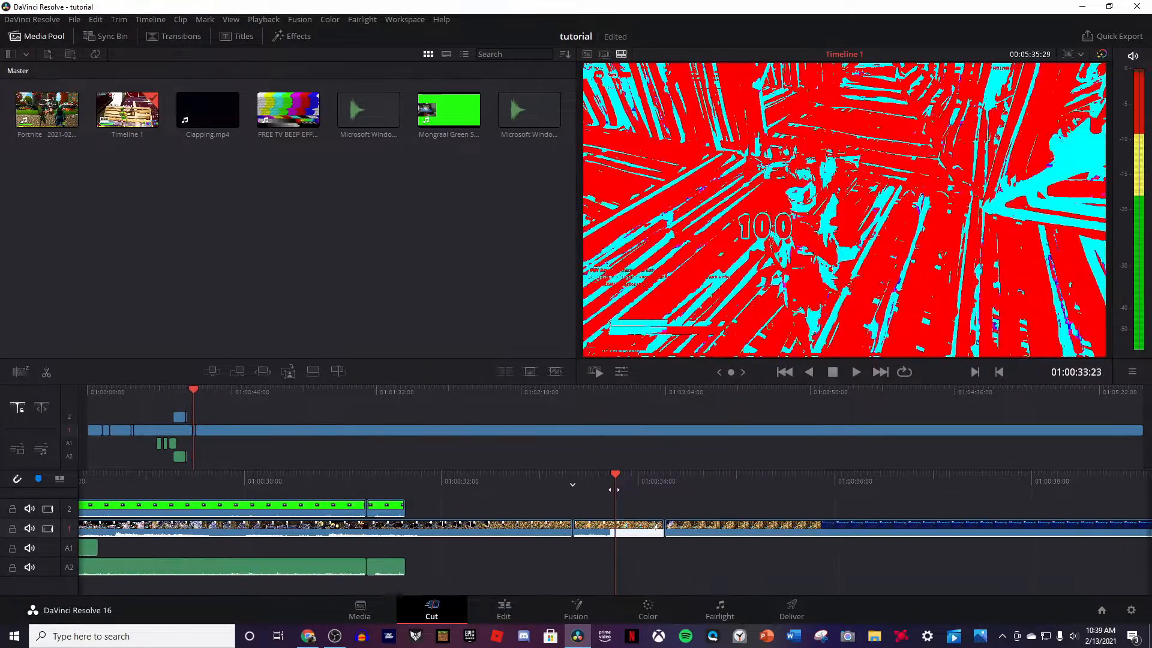
key("space")
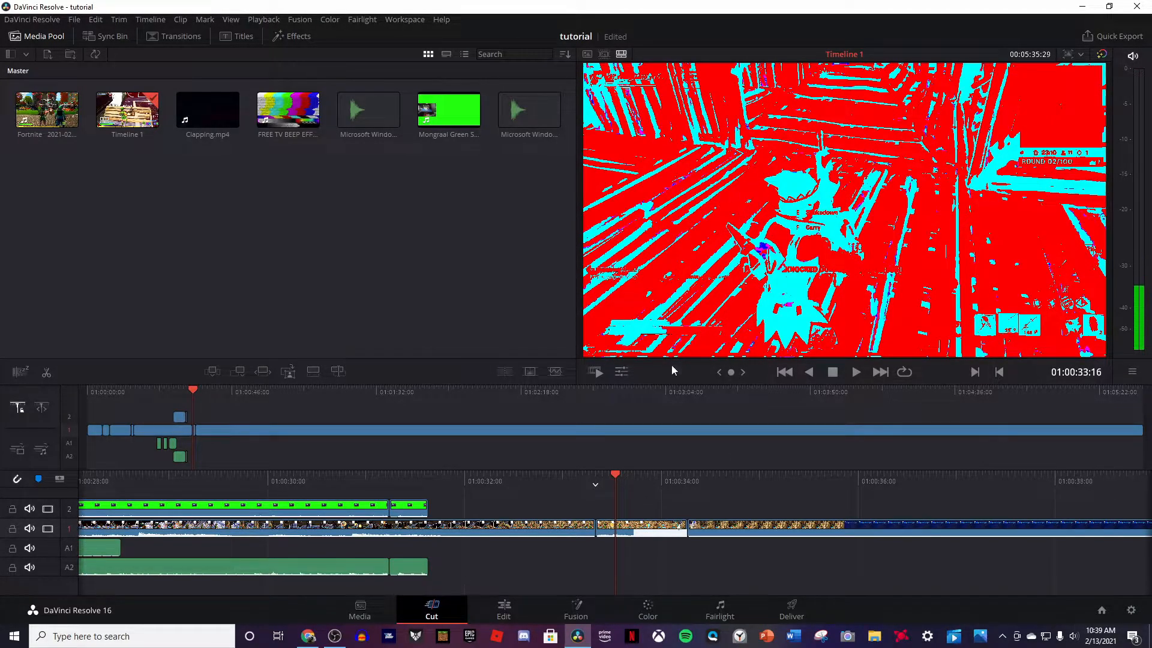
- Split the gameplay clip on video track 1 at 01:00:34:21, just after the red and cyan effect segment
left_click_drag(622, 475, 508, 474)
left_click(662, 532)
right_click(615, 528)
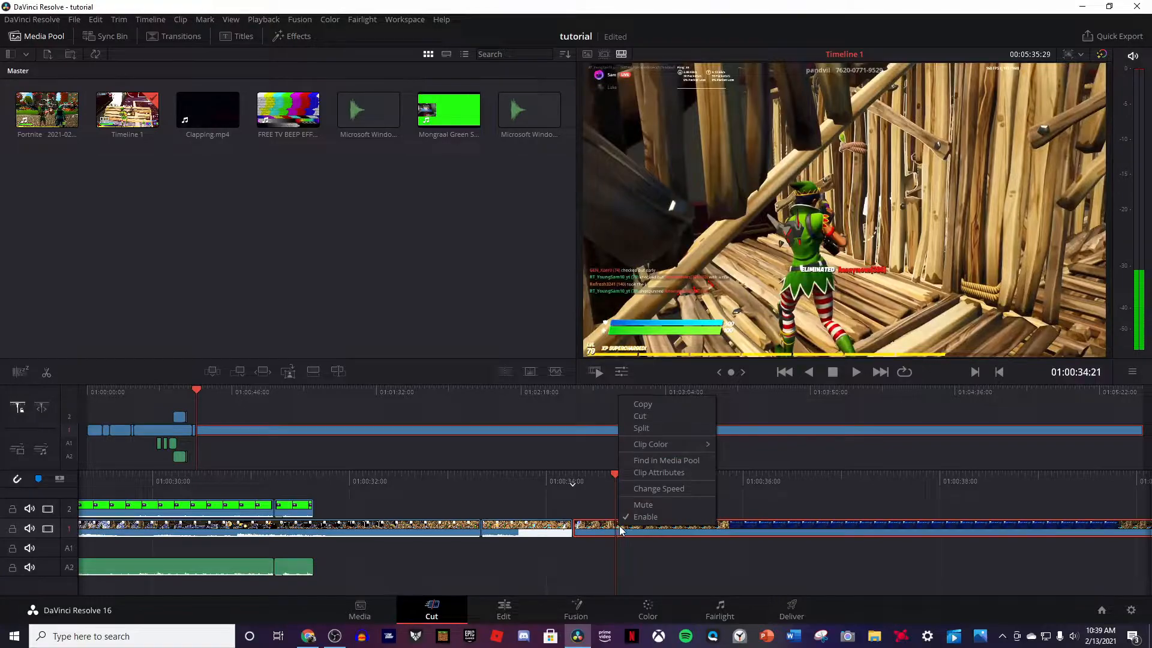
left_click(639, 432)
- On the Color page, brighten the short segment at 01:00:34:15 by pulling its custom curve's white point inward to about half the input range
mouse_move(644, 475)
left_mouse_down()
mouse_move(665, 474)
mouse_move(654, 475)
left_mouse_up()
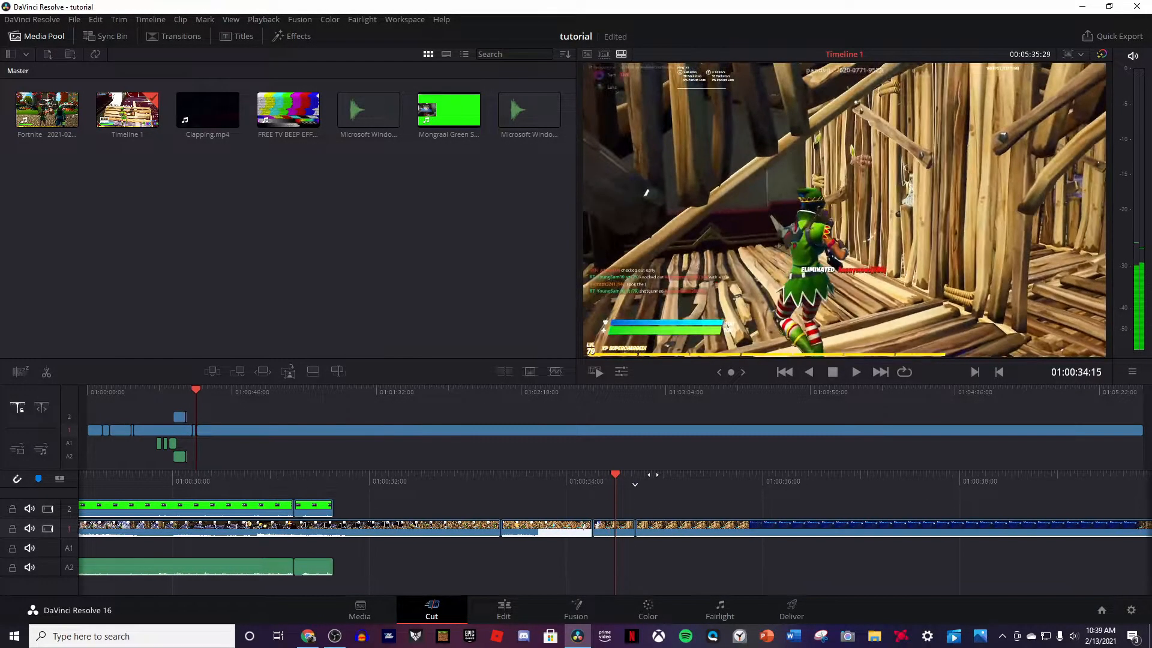
left_click(611, 534)
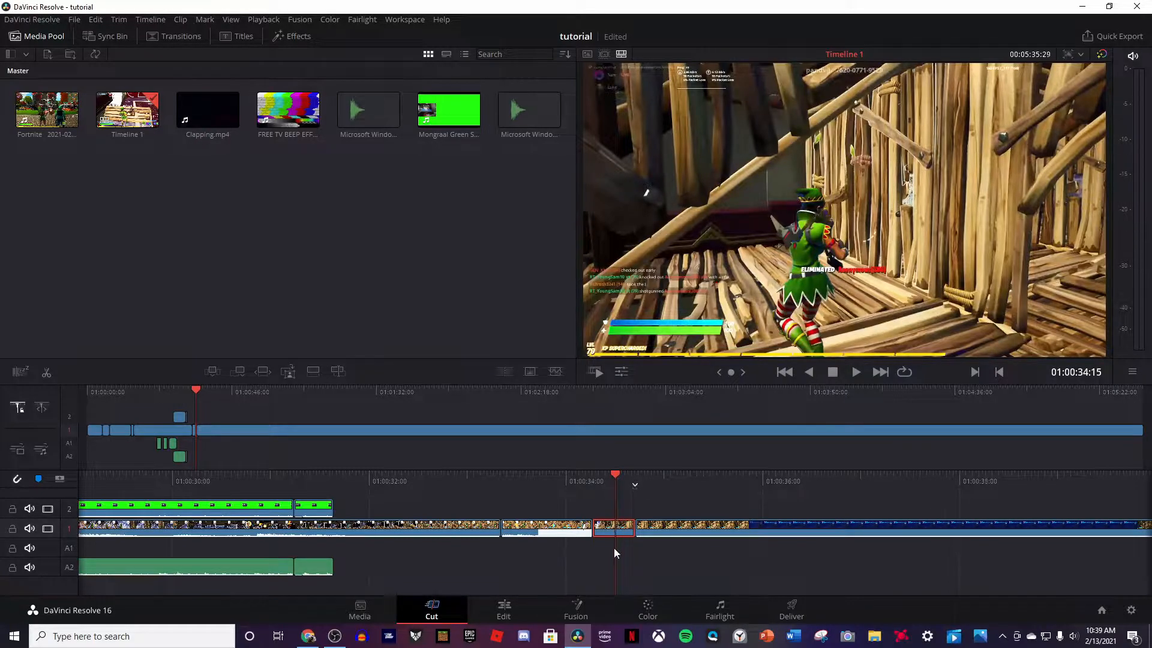
left_click(646, 607)
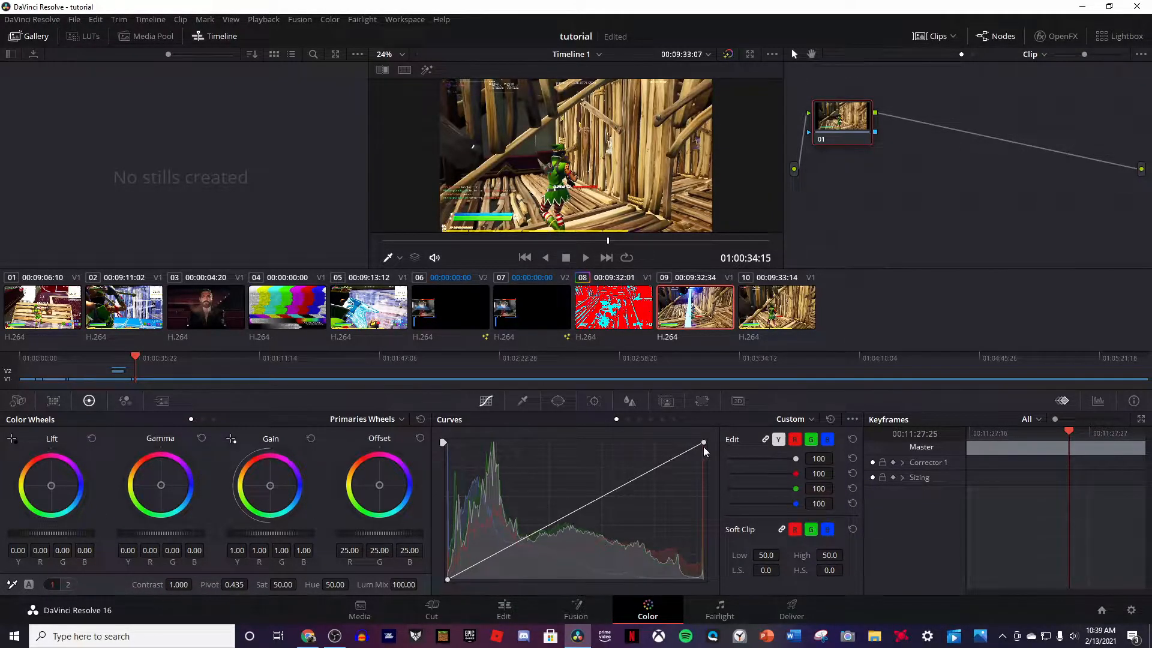
mouse_move(704, 447)
left_mouse_down()
mouse_move(516, 463)
mouse_move(700, 532)
mouse_move(704, 444)
left_mouse_up()
mouse_move(447, 580)
left_mouse_down()
mouse_move(552, 522)
mouse_move(449, 445)
mouse_move(574, 569)
mouse_move(455, 571)
mouse_move(442, 591)
left_mouse_up()
mouse_move(443, 442)
left_mouse_down()
mouse_move(423, 606)
mouse_move(441, 445)
left_mouse_up()
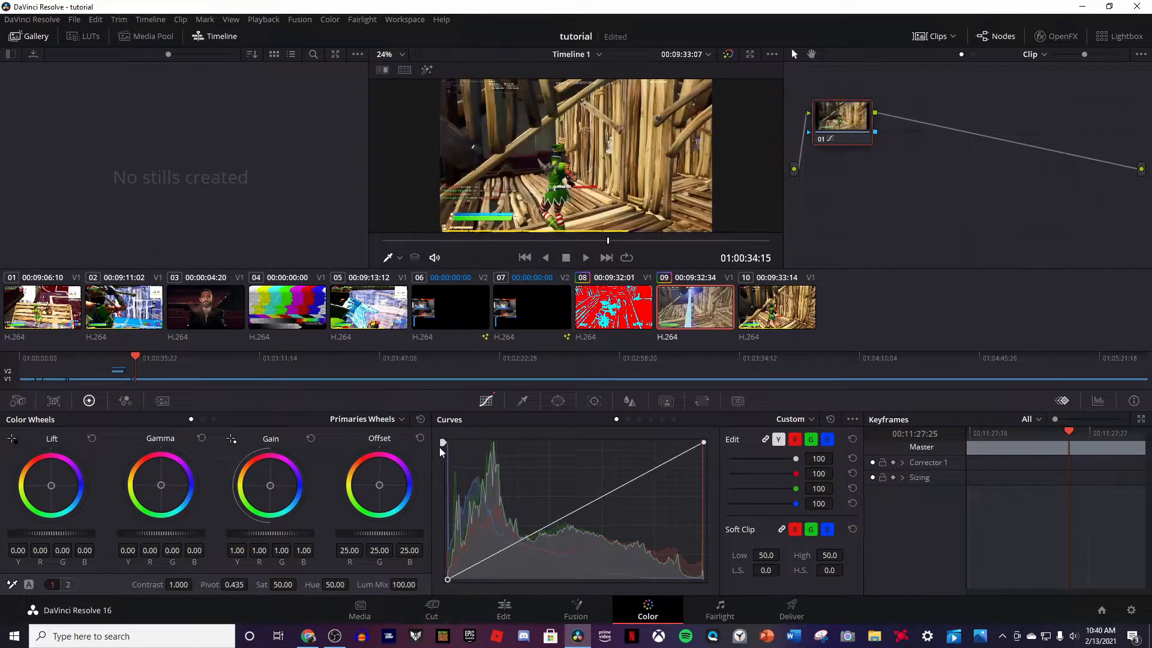
left_click_drag(704, 444, 566, 445)
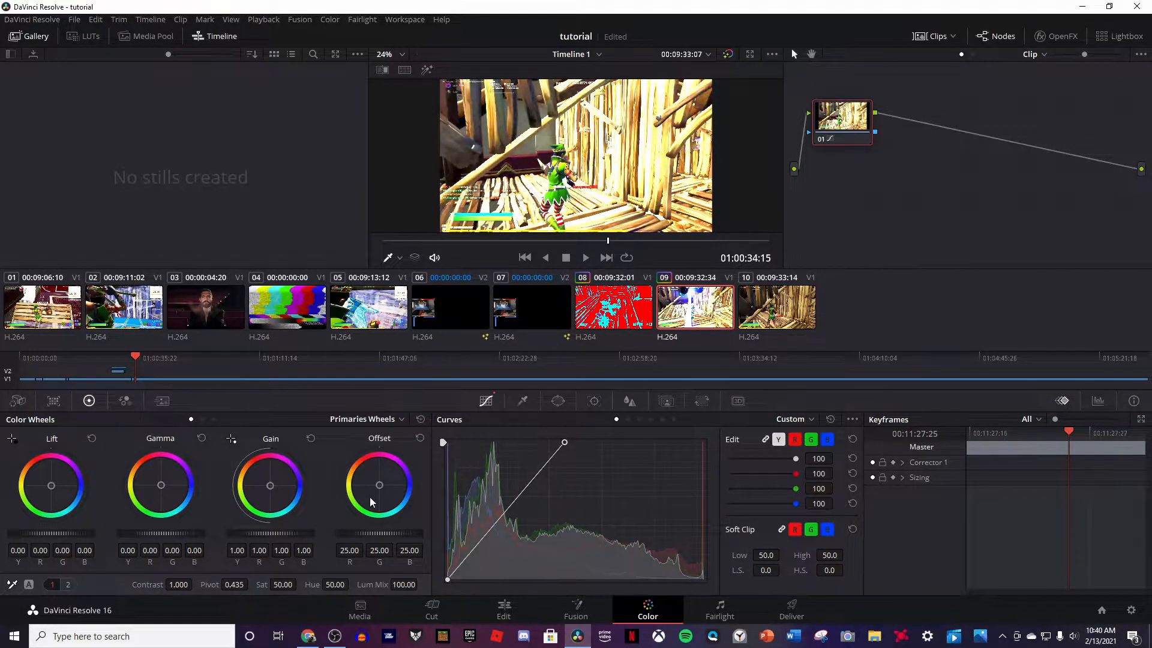
- Push the Offset, Gain and Gamma wheels toward red-orange and the Lift wheel toward cyan-blue, with Lift at -0.70, 0.14, 0.67
left_click_drag(384, 493, 364, 454)
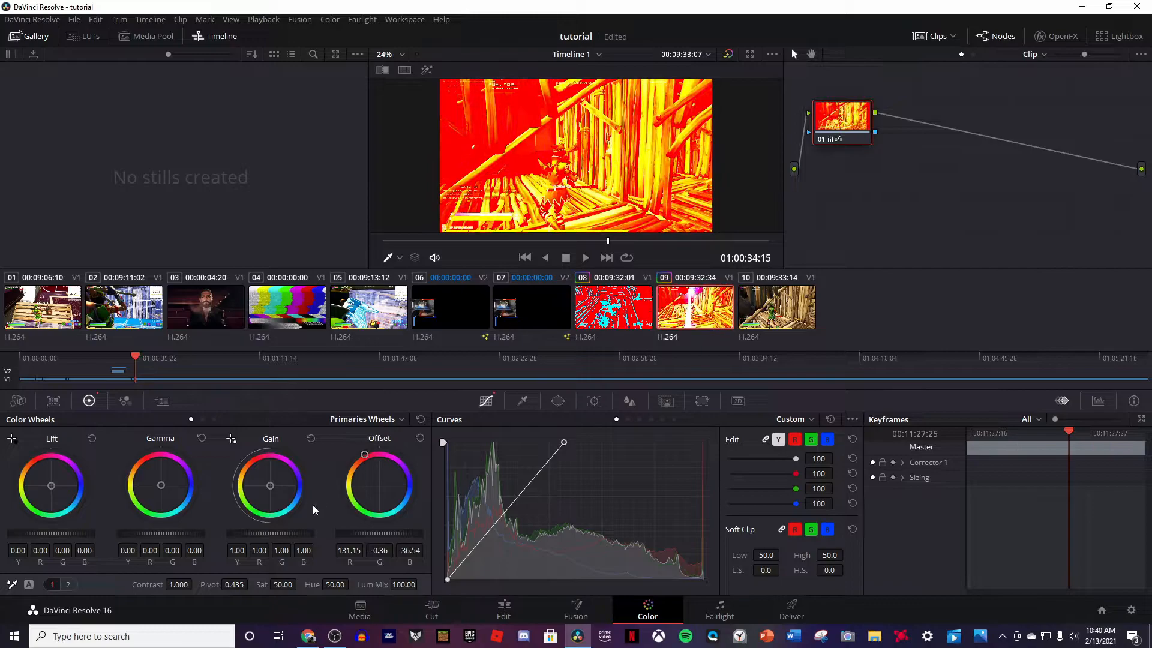
left_click_drag(271, 488, 254, 457)
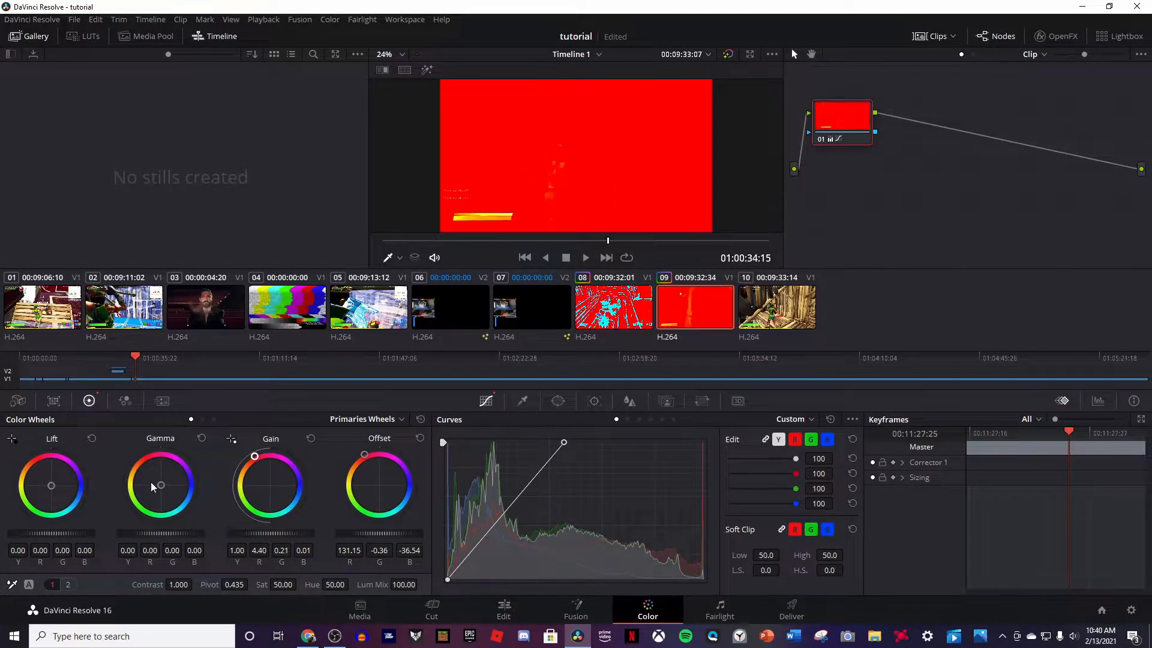
left_click_drag(162, 489, 141, 458)
left_click_drag(51, 485, 75, 508)
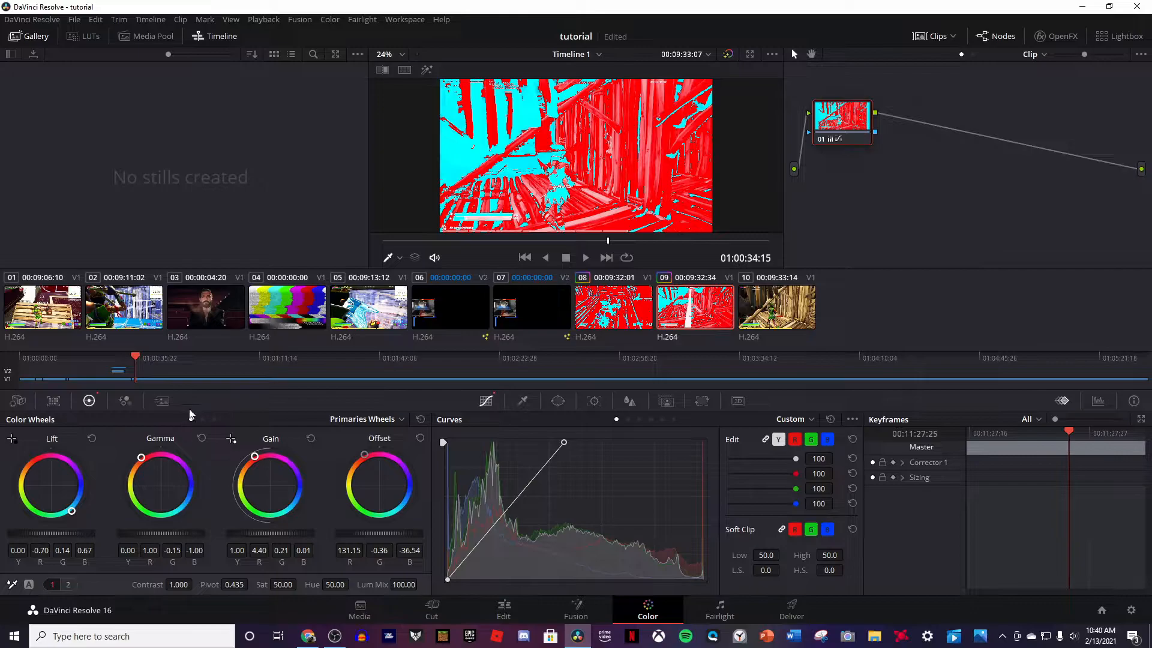
- Rebalance the segment's RGB wheels: Gamma to -0.25, 0.07, -0.04; Gain to 1.82, 0.80, 0.51; Offset to 61.33, 10.15, 61.64
left_click_drag(144, 456, 157, 513)
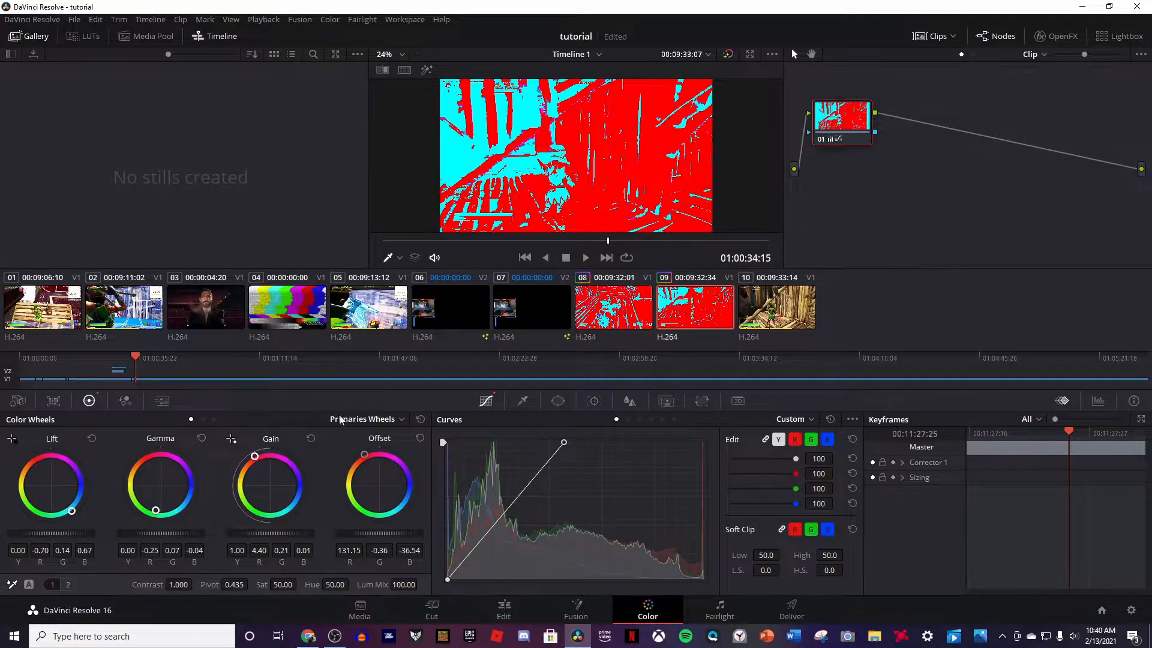
left_click_drag(257, 460, 274, 492)
mouse_move(269, 487)
left_mouse_down()
mouse_move(286, 489)
mouse_move(275, 473)
mouse_move(268, 509)
mouse_move(244, 491)
mouse_move(262, 470)
left_mouse_up()
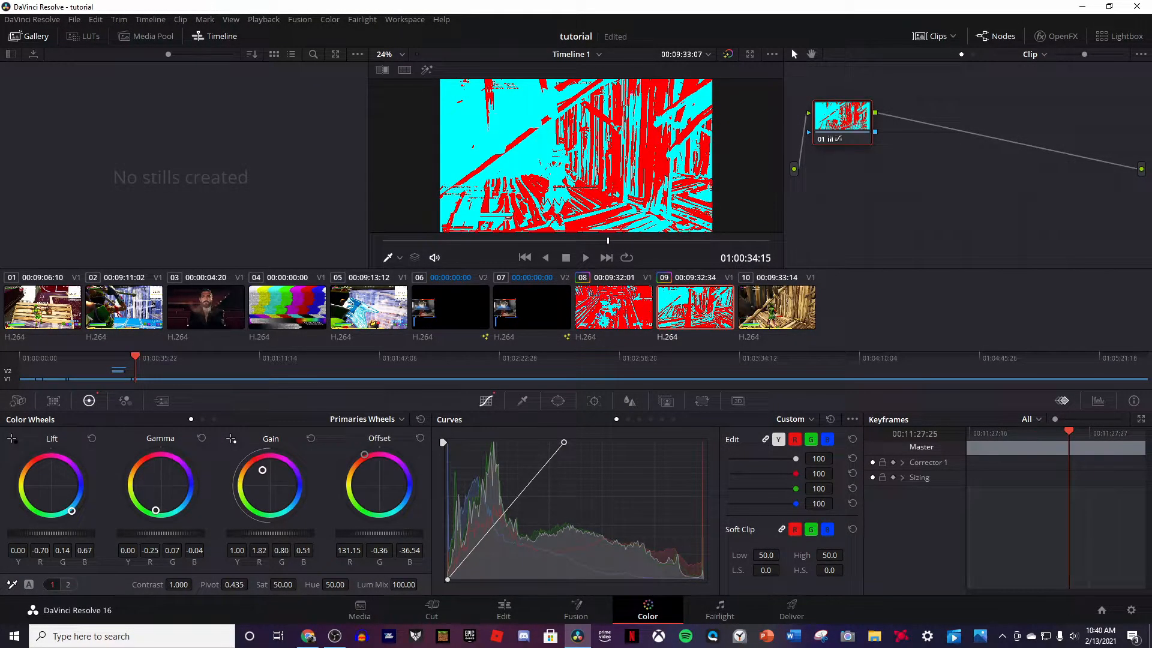
left_click_drag(368, 459, 365, 454)
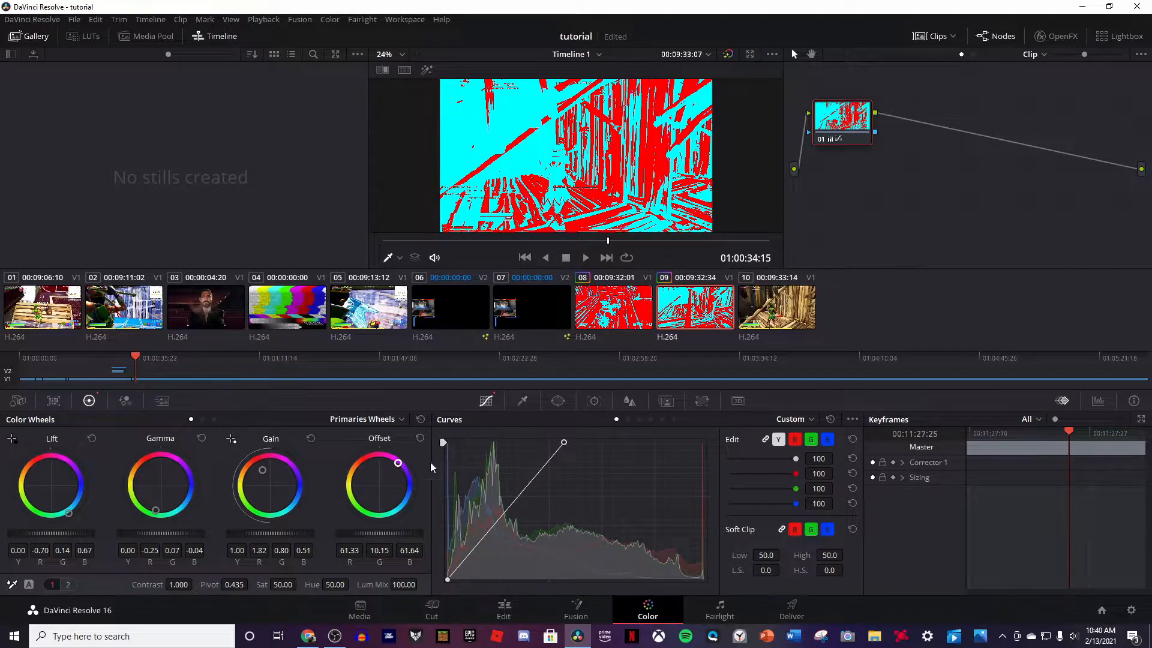
- Return to the Cut page and play back both red-and-cyan segments with their surrounding gameplay to check the effect
left_click(433, 609)
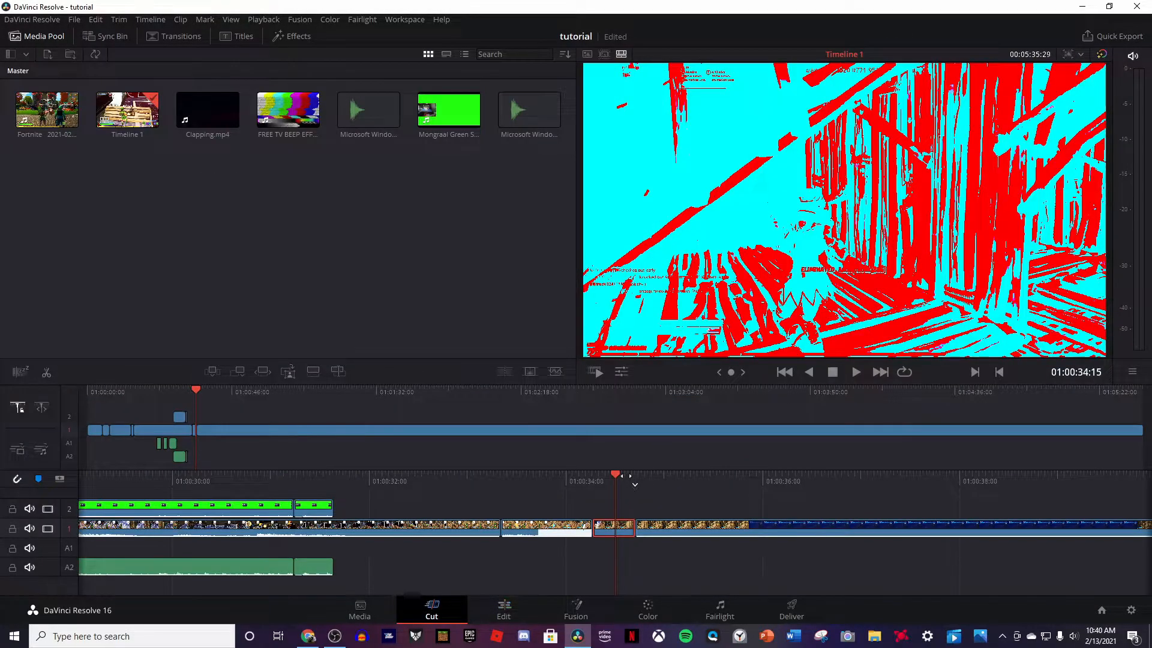
left_click_drag(626, 476, 638, 475)
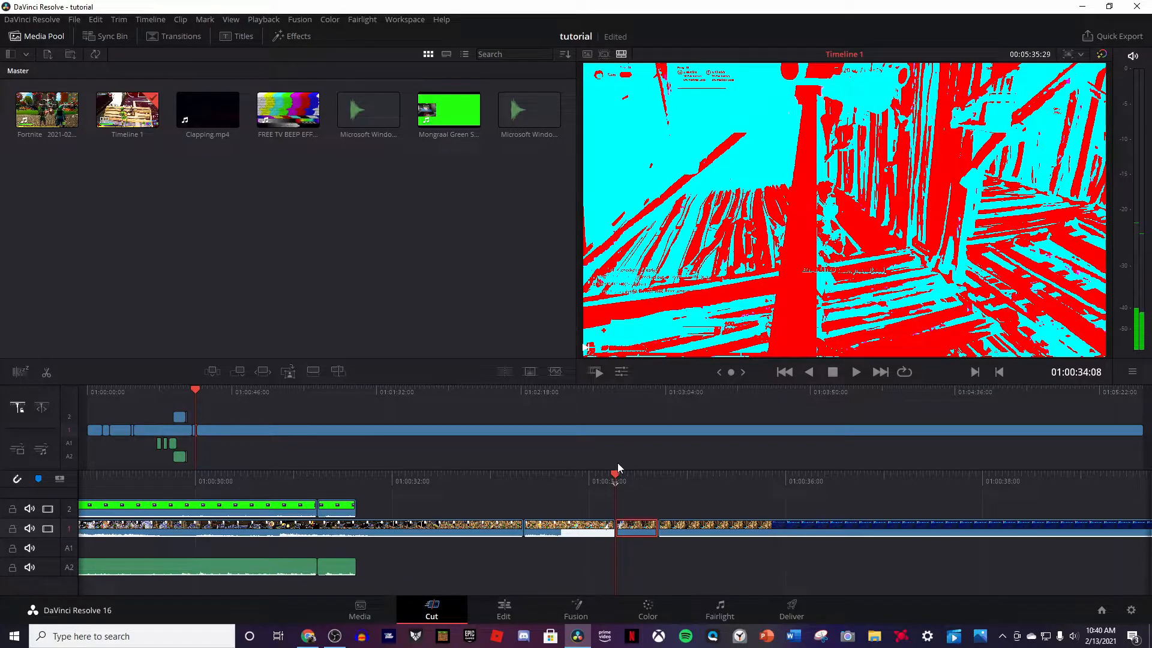
key("space")
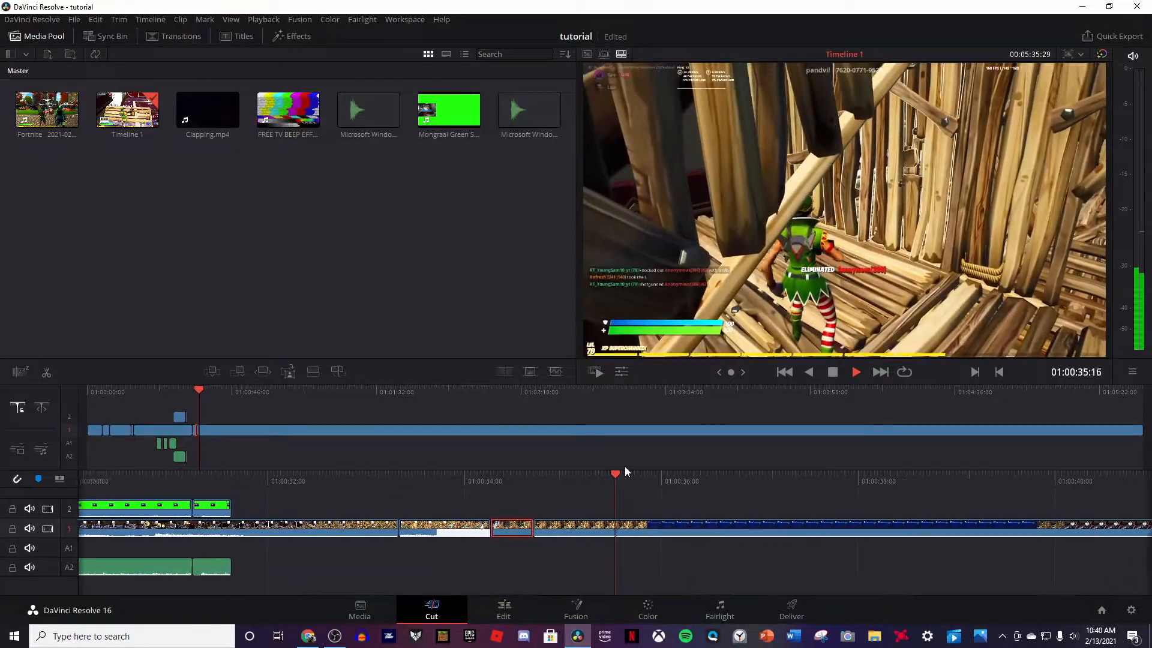
key("space")
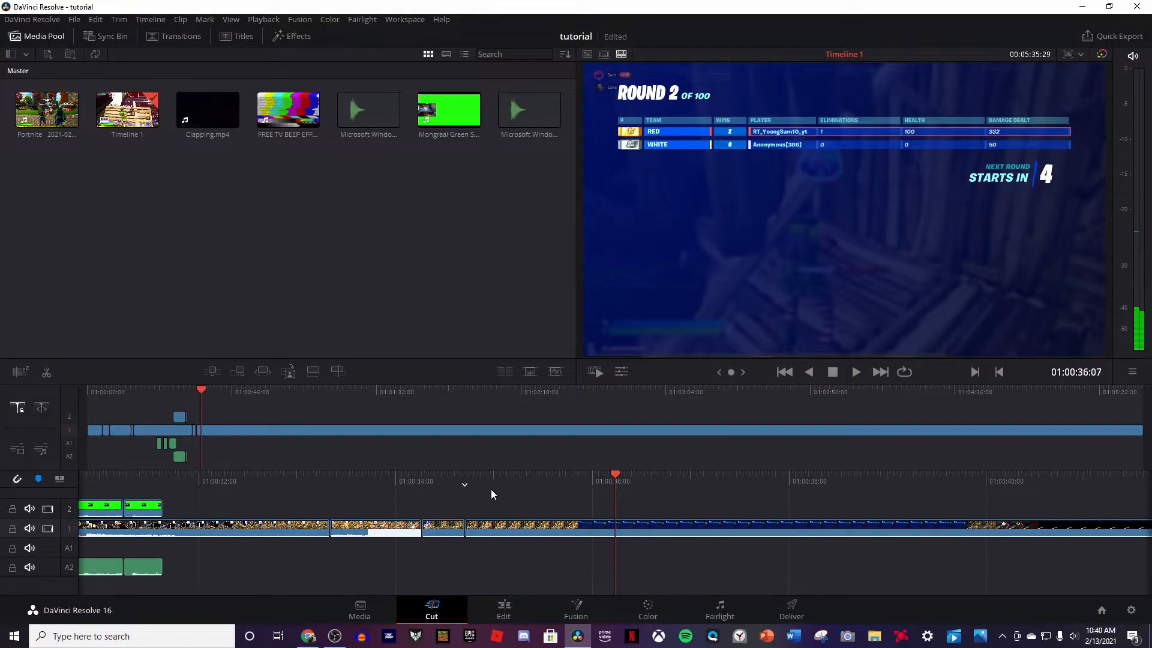
left_click_drag(466, 480, 765, 459)
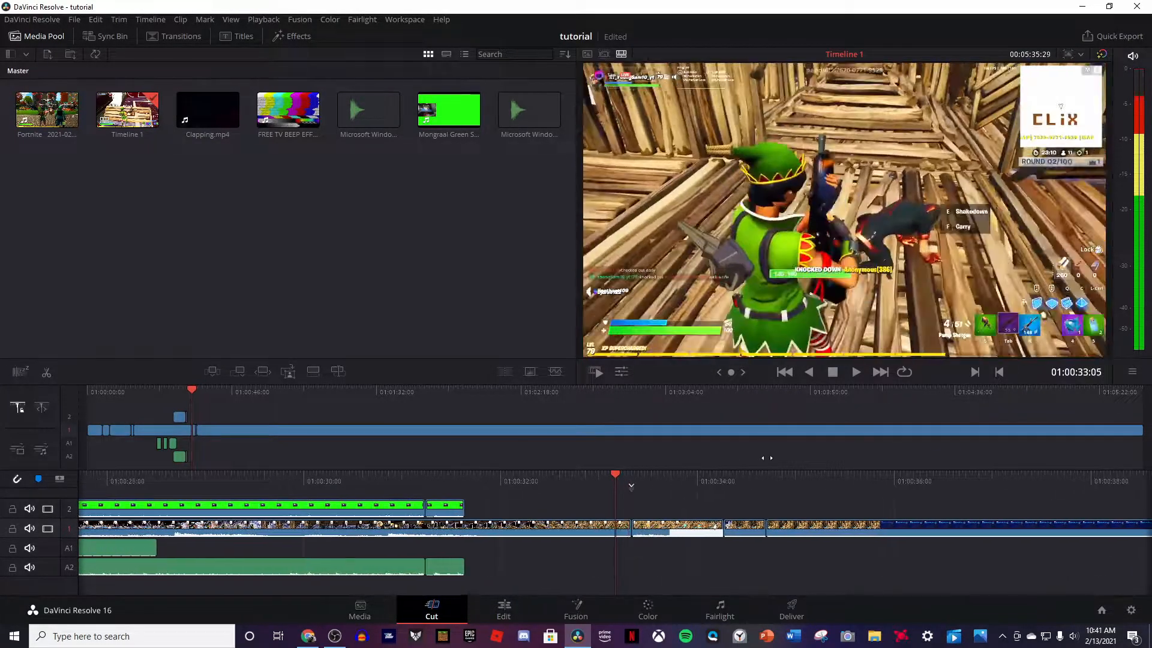
key("space")
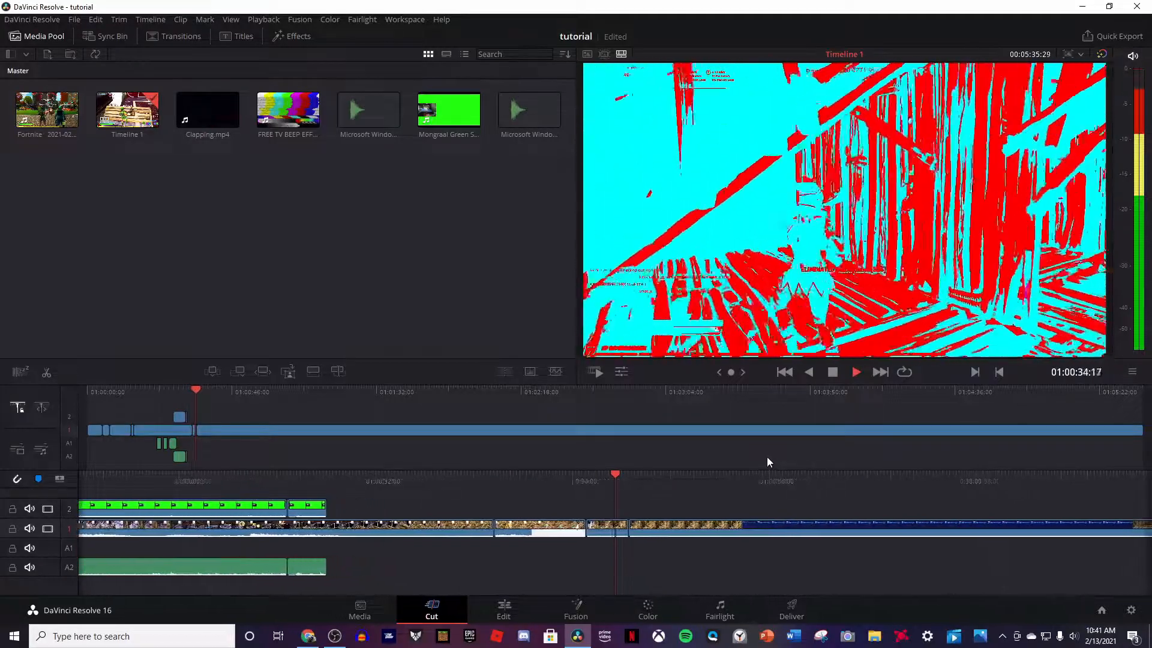
key("space")
left_click_drag(592, 483, 746, 469)
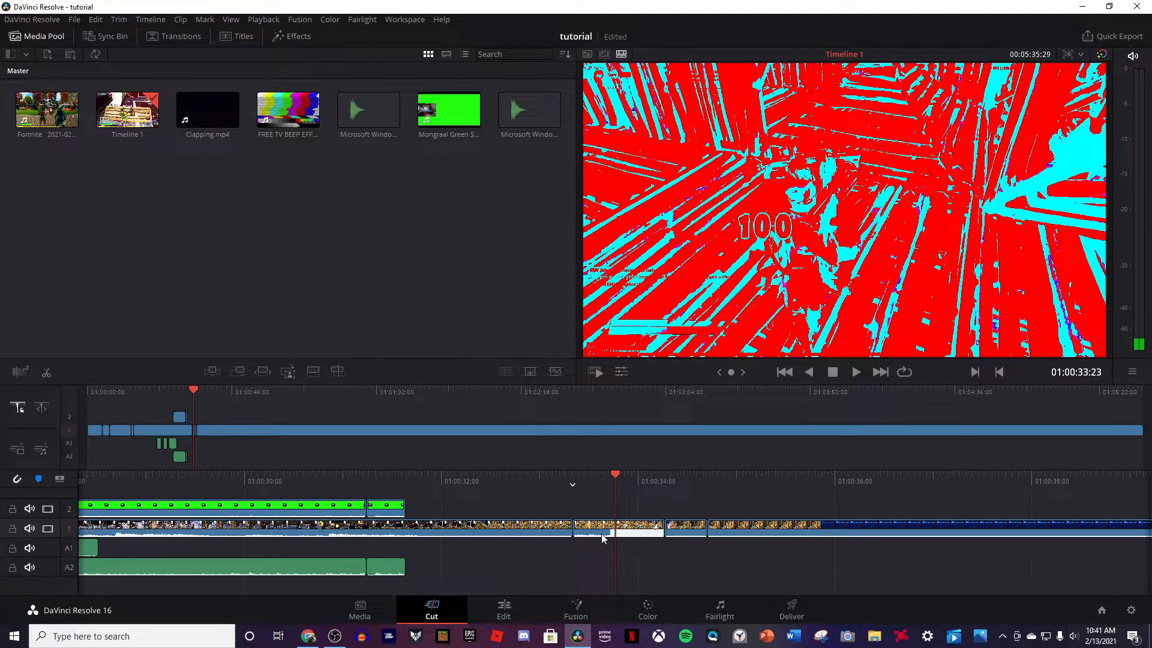
left_click(514, 608)
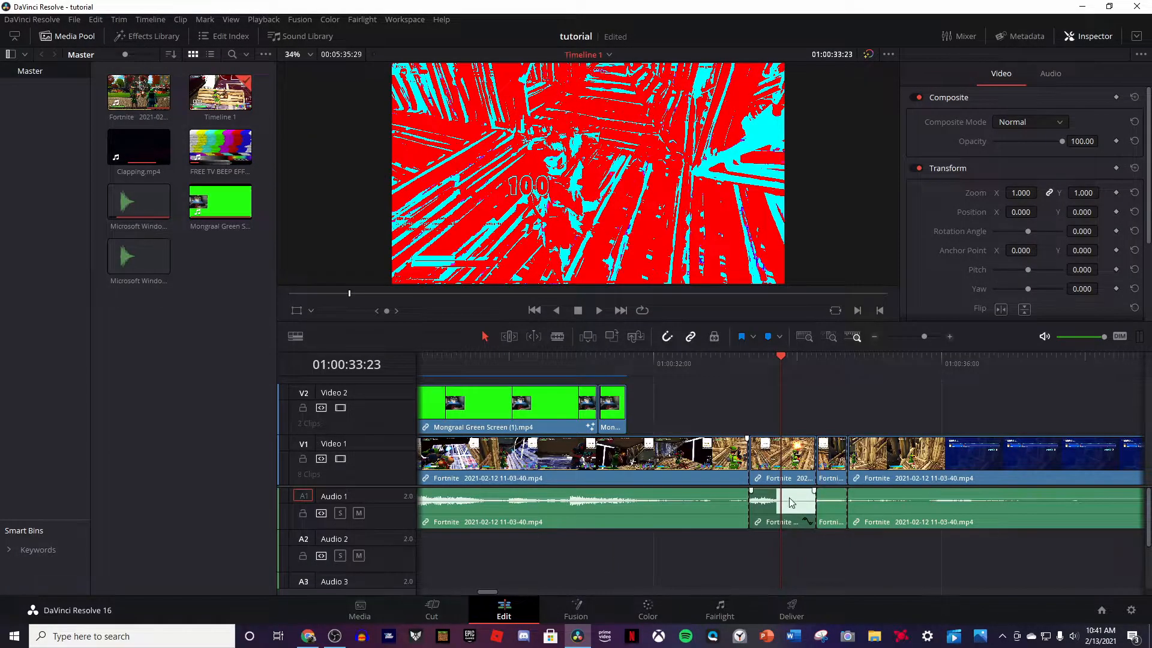
left_click(443, 611)
key("space")
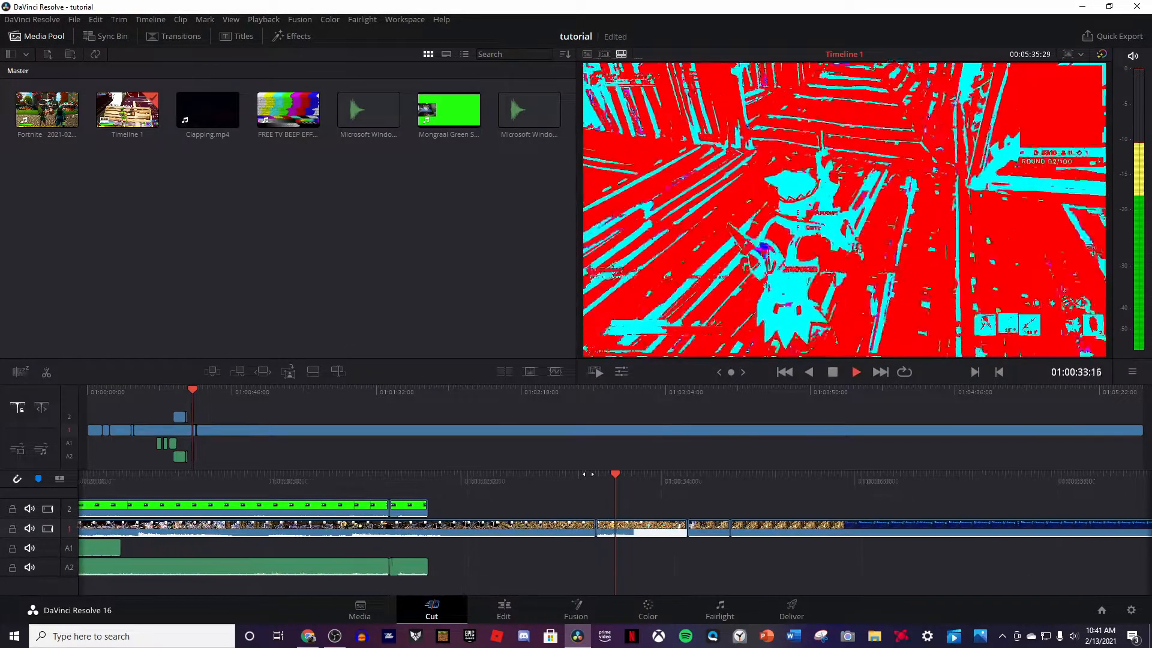
key("space")
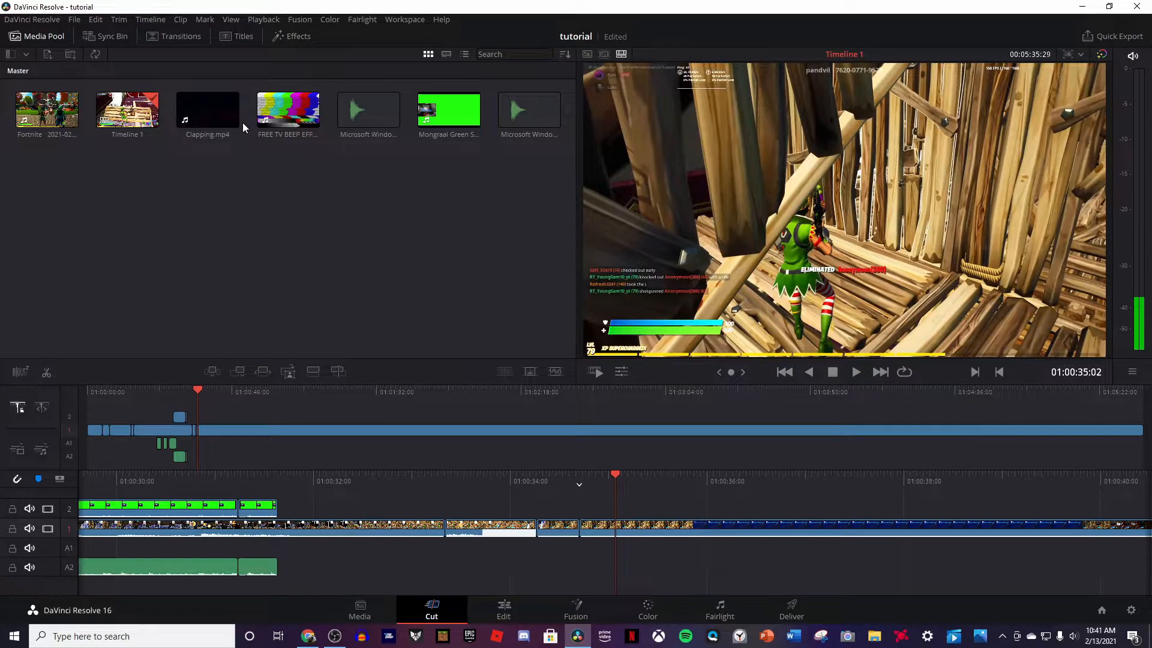
- Import the Free Background music file from the YouTube Vid Music folder into the media pool
key("super+e")
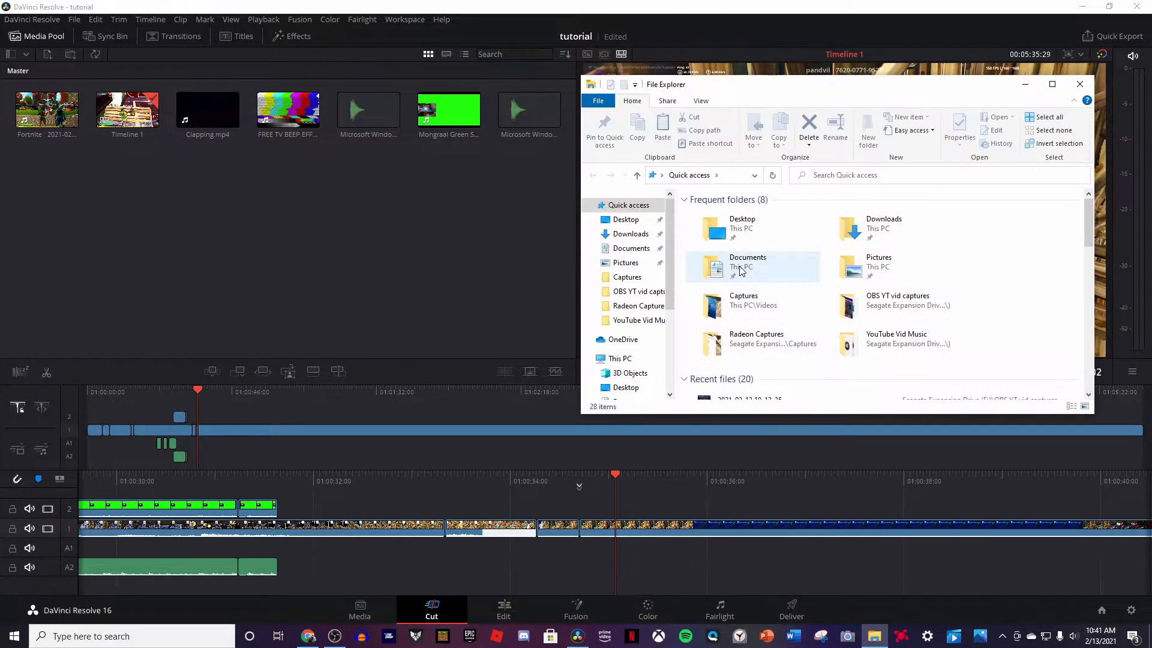
double_click(867, 340)
left_click_drag(733, 277, 395, 228)
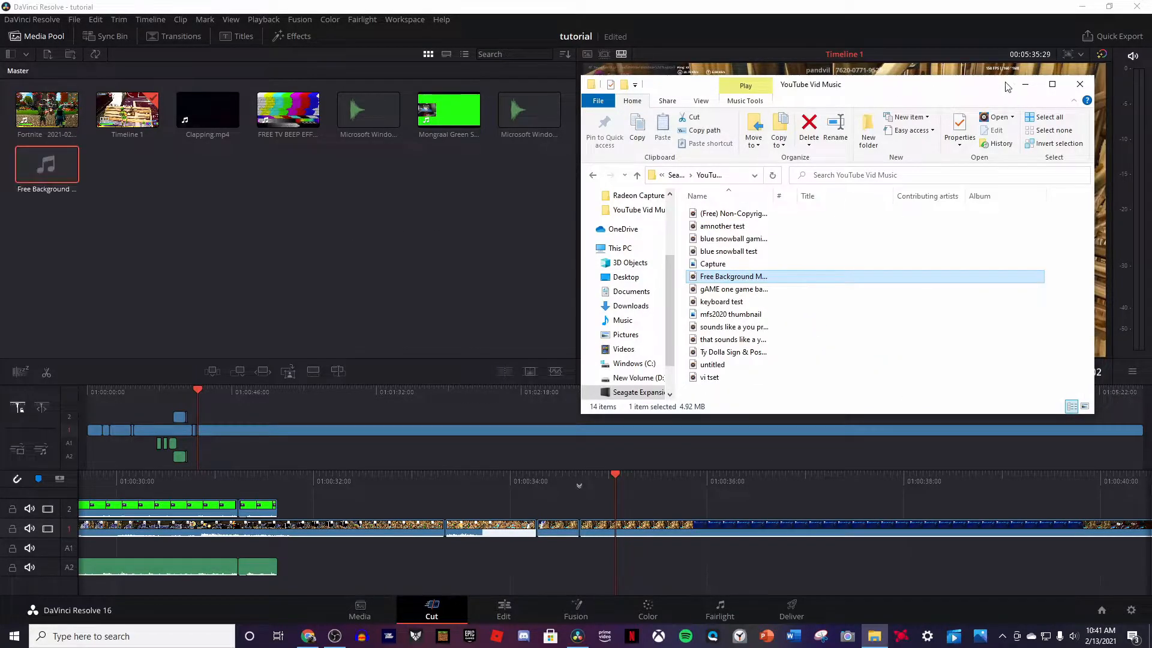
left_click(1024, 84)
- Place the Free Background music clip on an audio track from about 01:00:35:00 and boost its volume heavily
left_click_drag(49, 171, 625, 535)
mouse_move(644, 492)
left_mouse_down()
mouse_move(520, 493)
mouse_move(640, 508)
left_mouse_up()
left_click(504, 610)
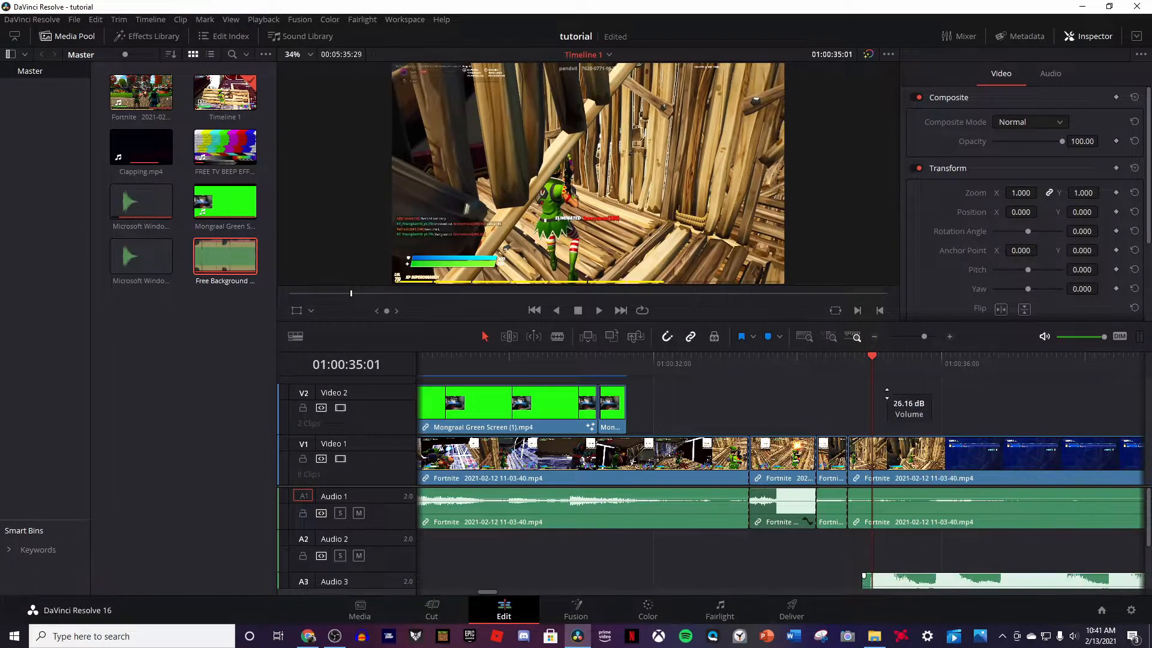
left_click(409, 615)
- Play back the boosted background music over the gameplay and remove the music clip from the timeline
left_click_drag(604, 473, 668, 479)
key("space")
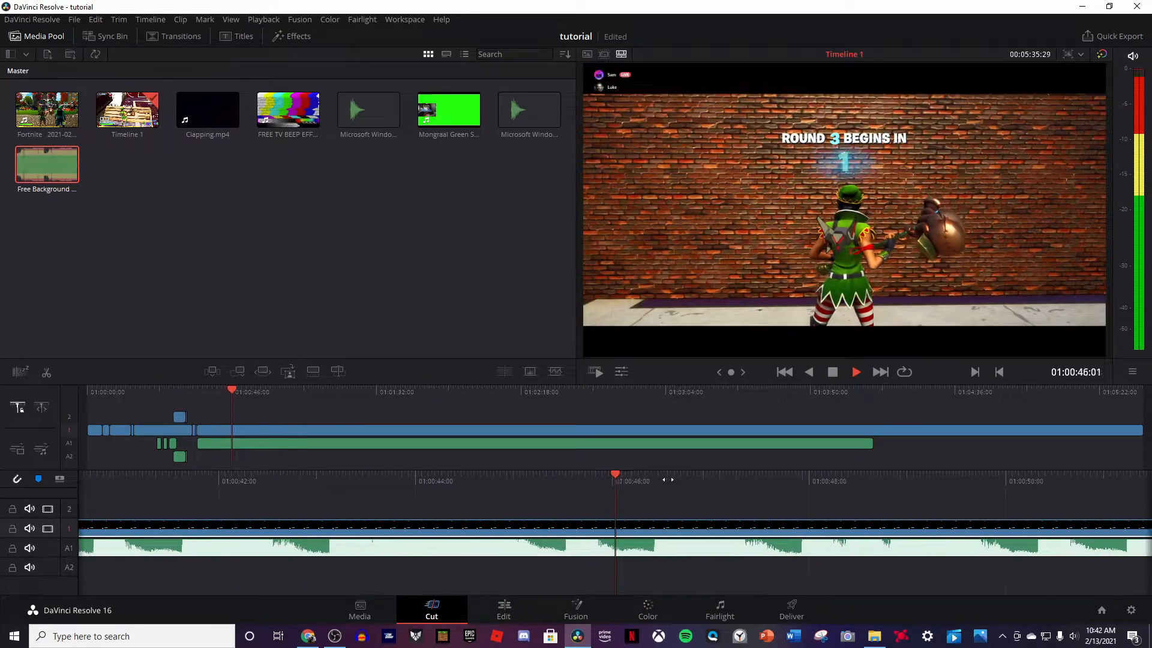
key("XF86AudioLowerVolume")
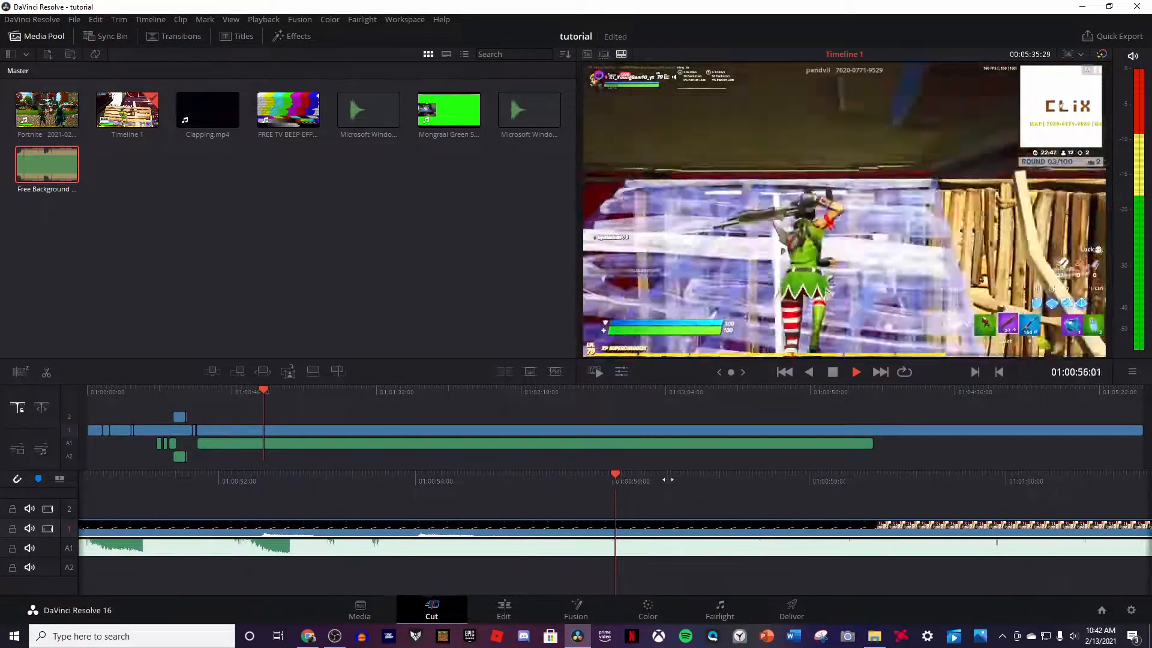
key("space")
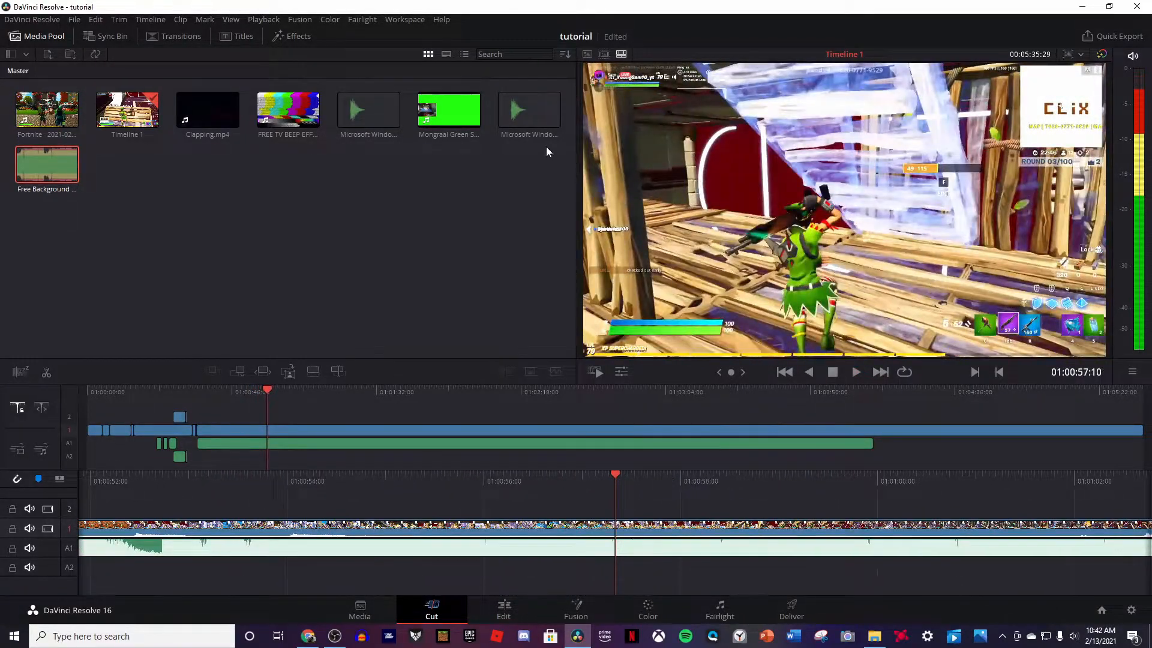
left_click(613, 553)
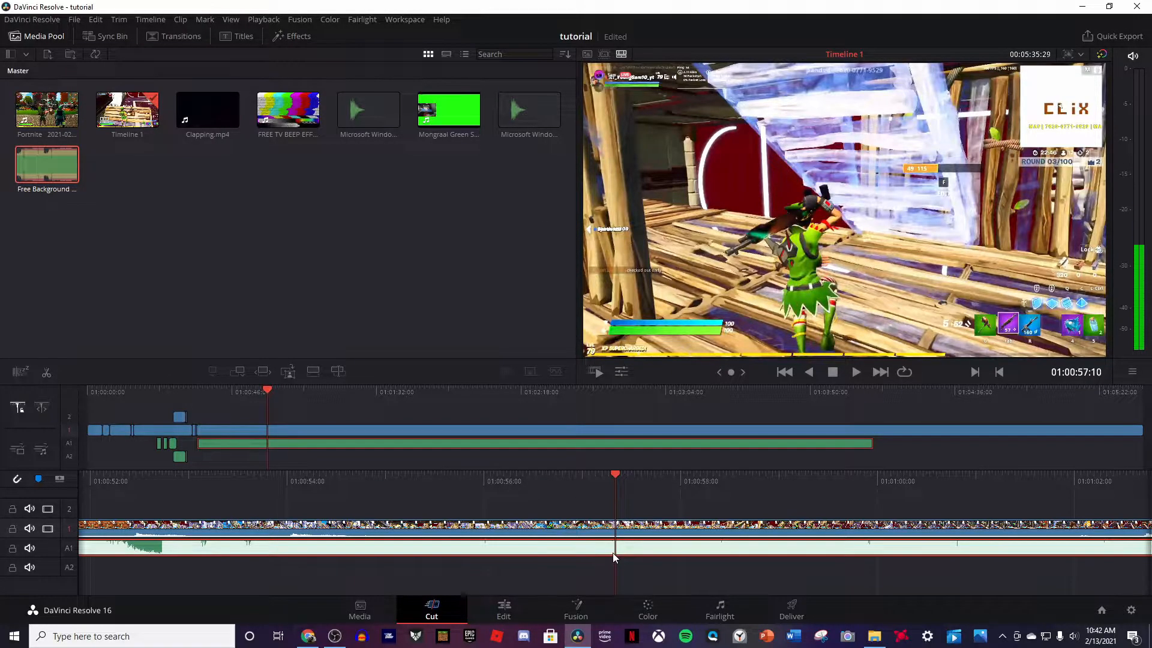
key("Delete")
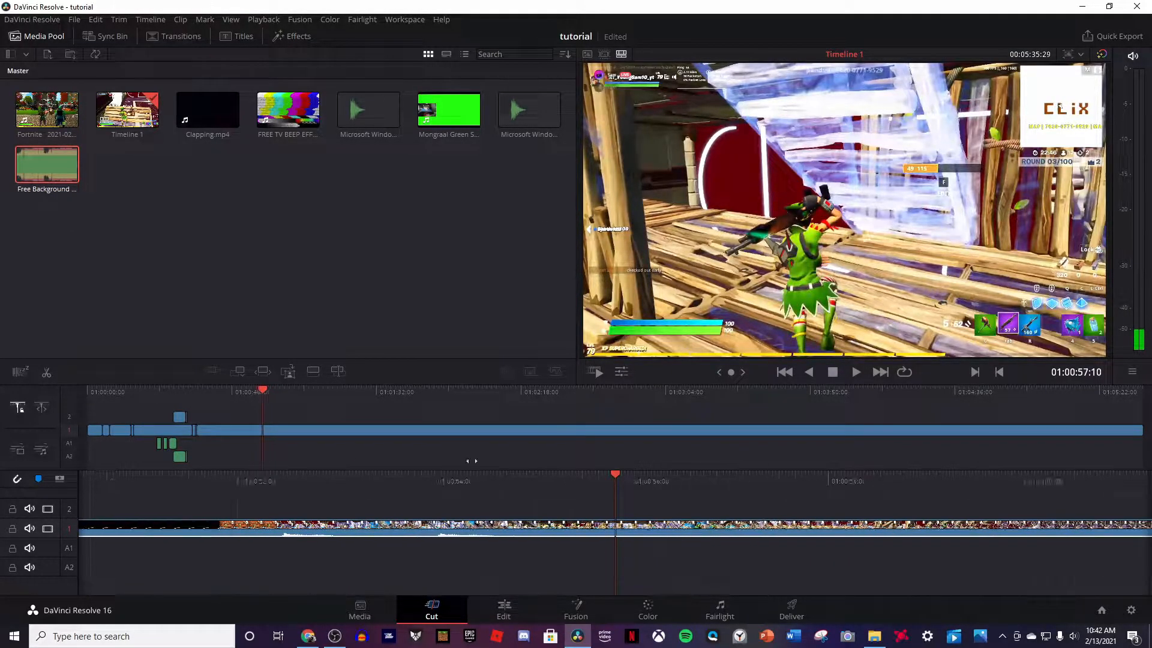
- Apply the Radial Blur effect to the first red-and-cyan segment, around 01:00:33:24 on video track 1
left_click_drag(261, 391, 193, 419)
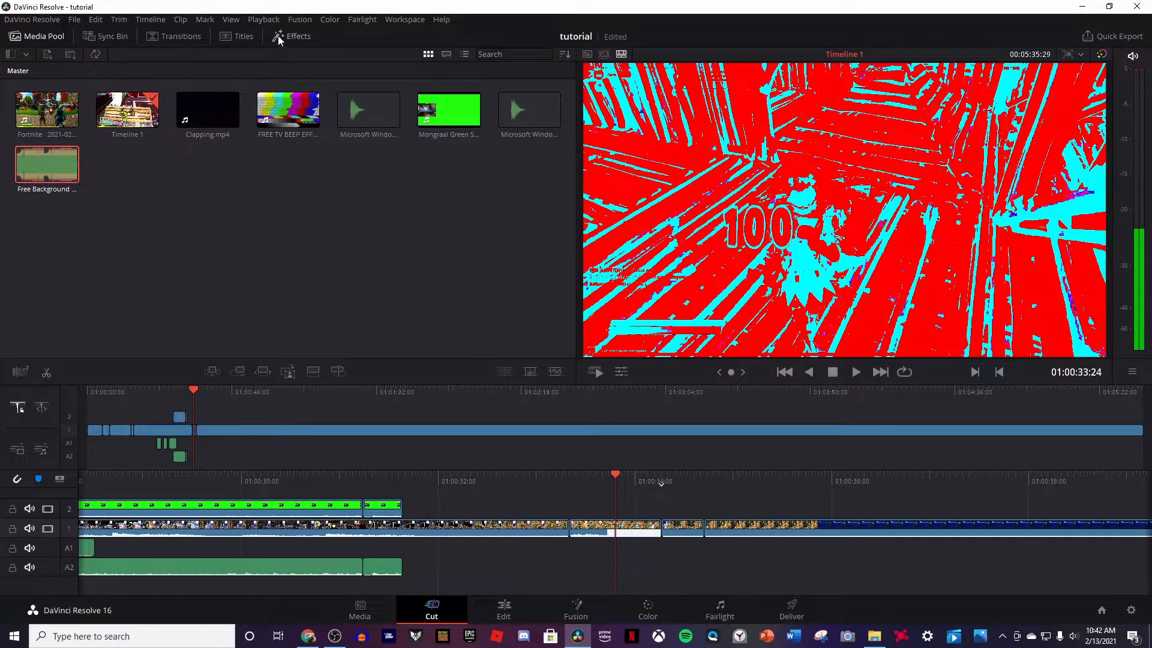
left_click(595, 533)
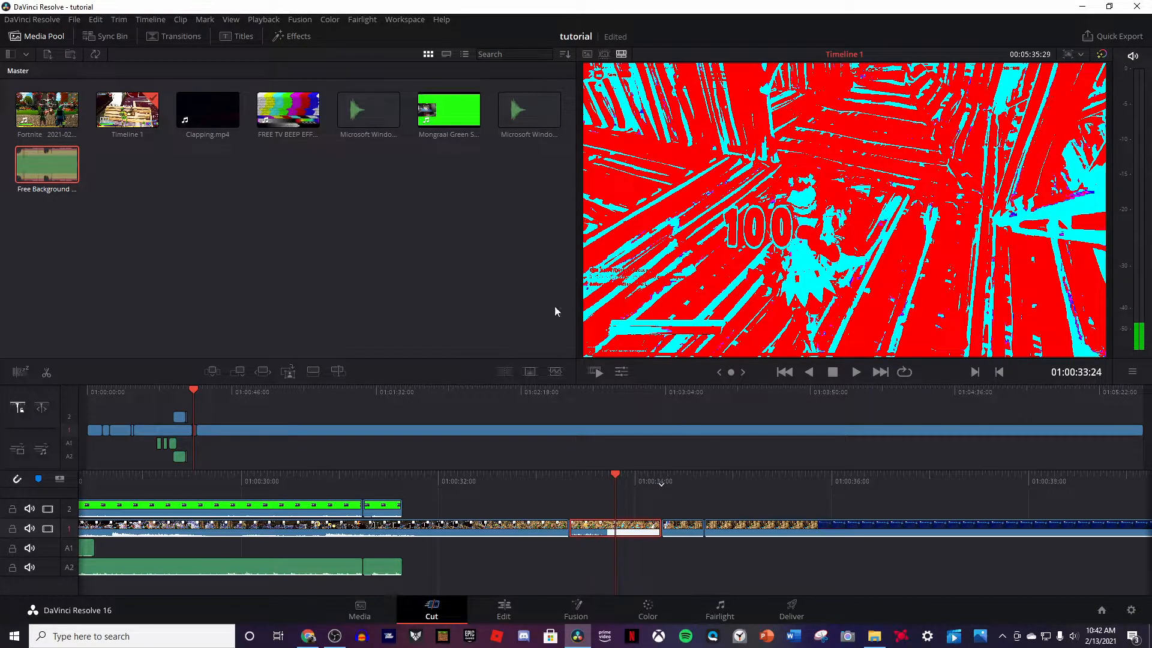
left_click(282, 37)
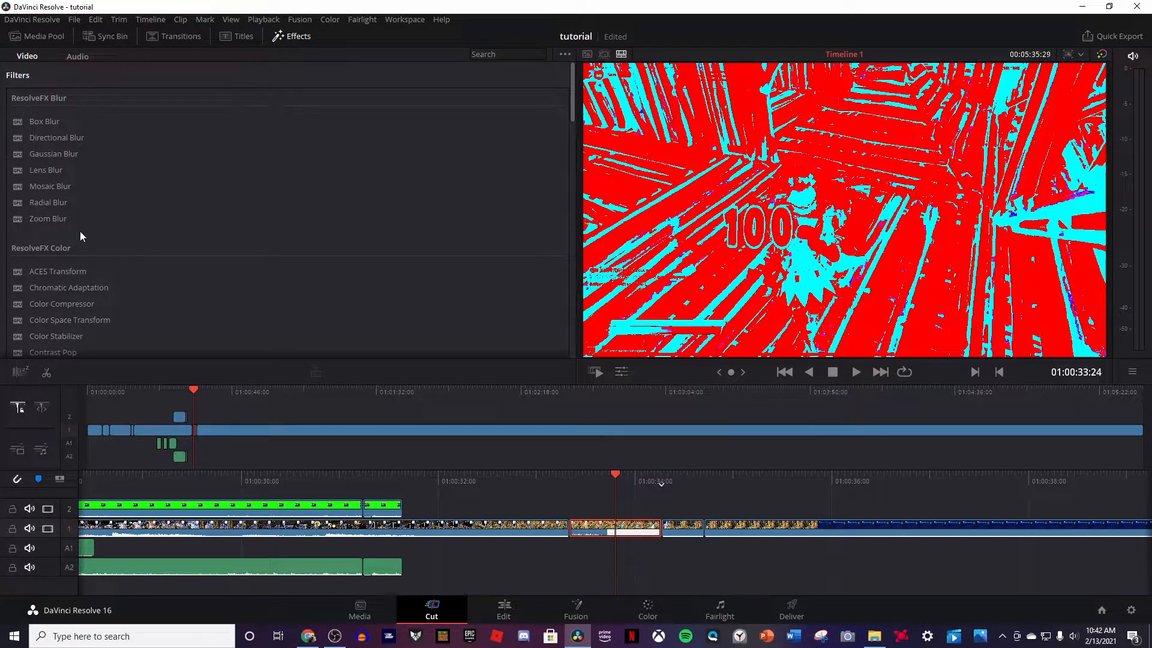
left_click_drag(34, 202, 629, 512)
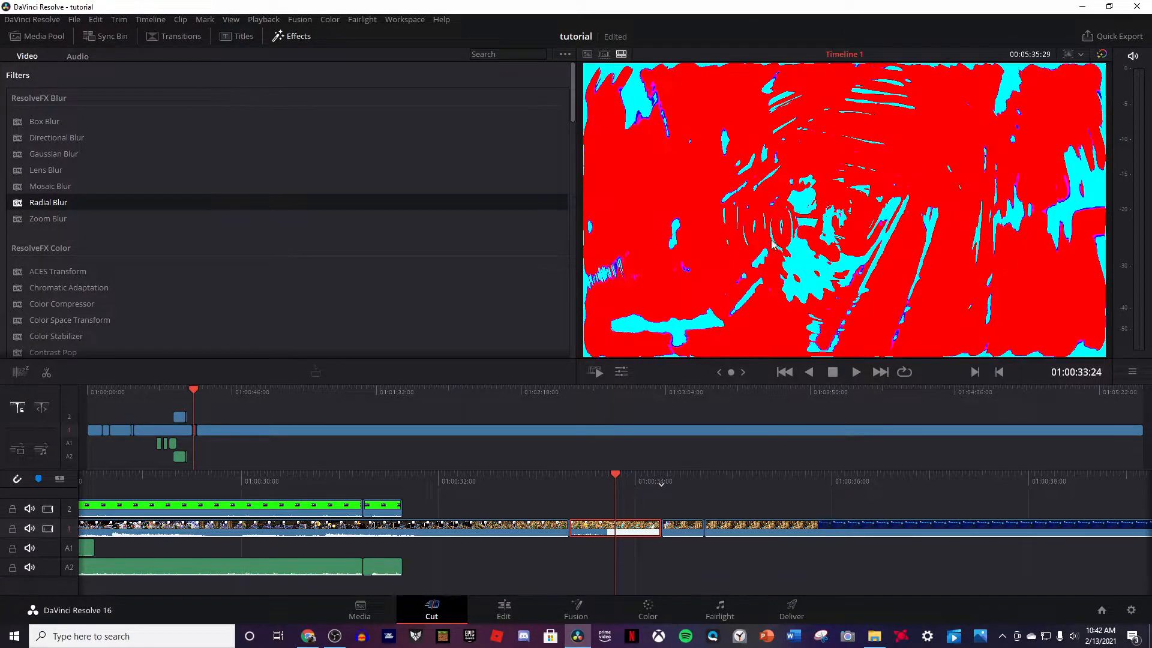
- Try the Radial Blur effect on the gameplay clip before the first red-and-cyan segment and play it back
left_click_drag(620, 463, 778, 474)
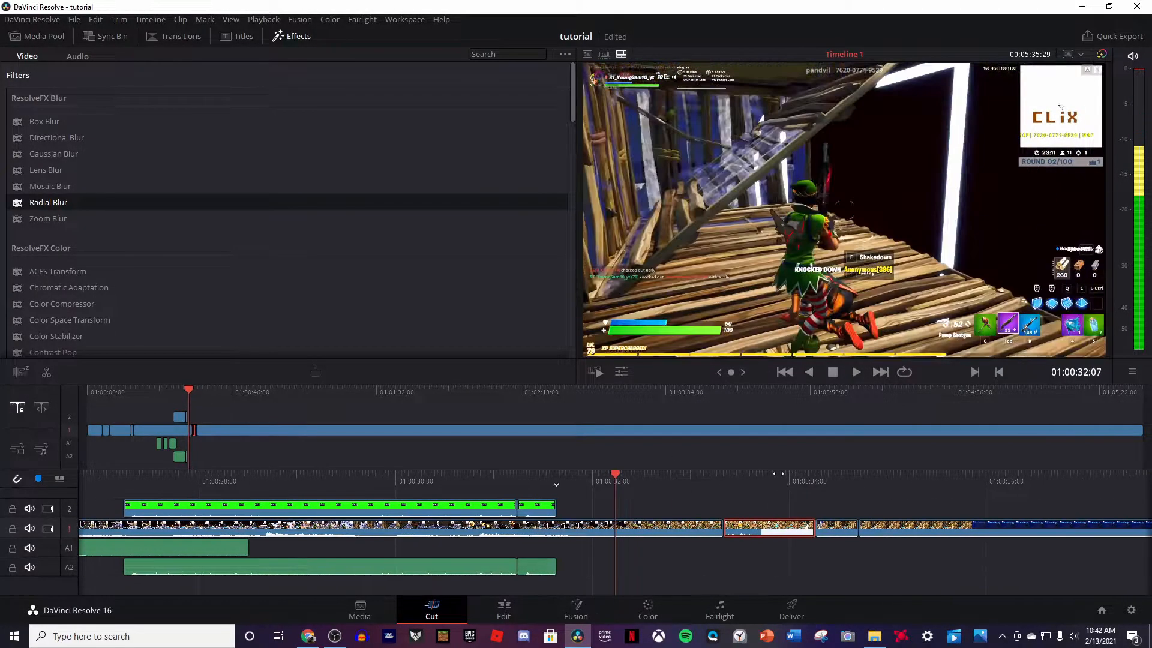
left_click_drag(48, 202, 581, 533)
left_click_drag(420, 487, 948, 460)
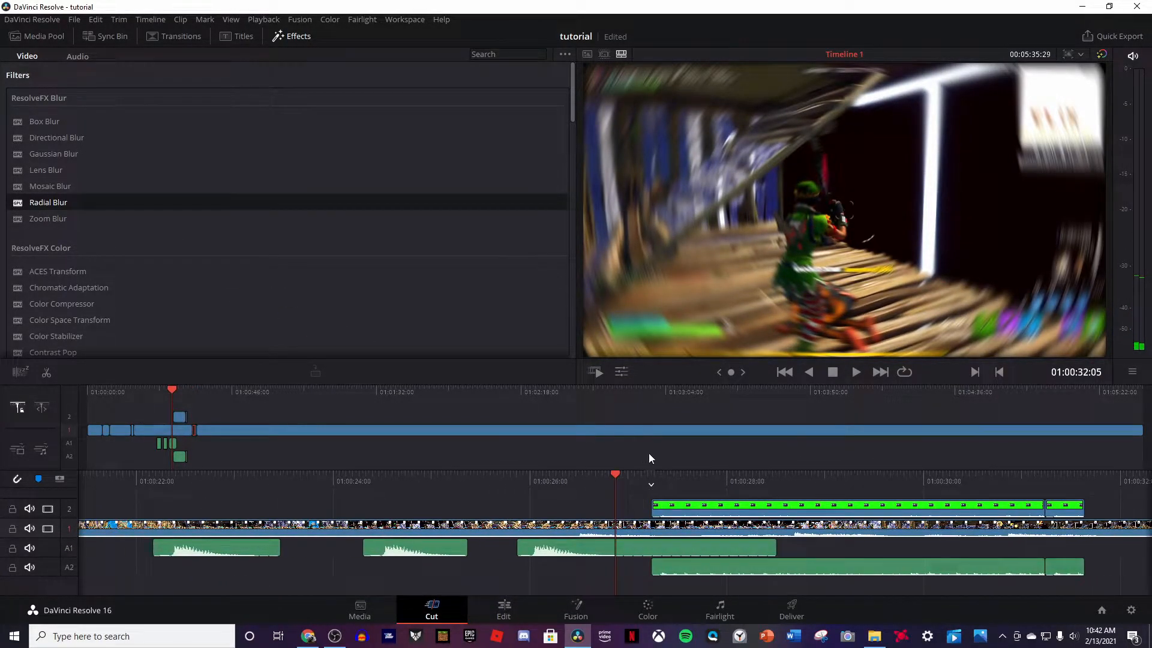
left_click_drag(713, 471, 808, 452)
key("space")
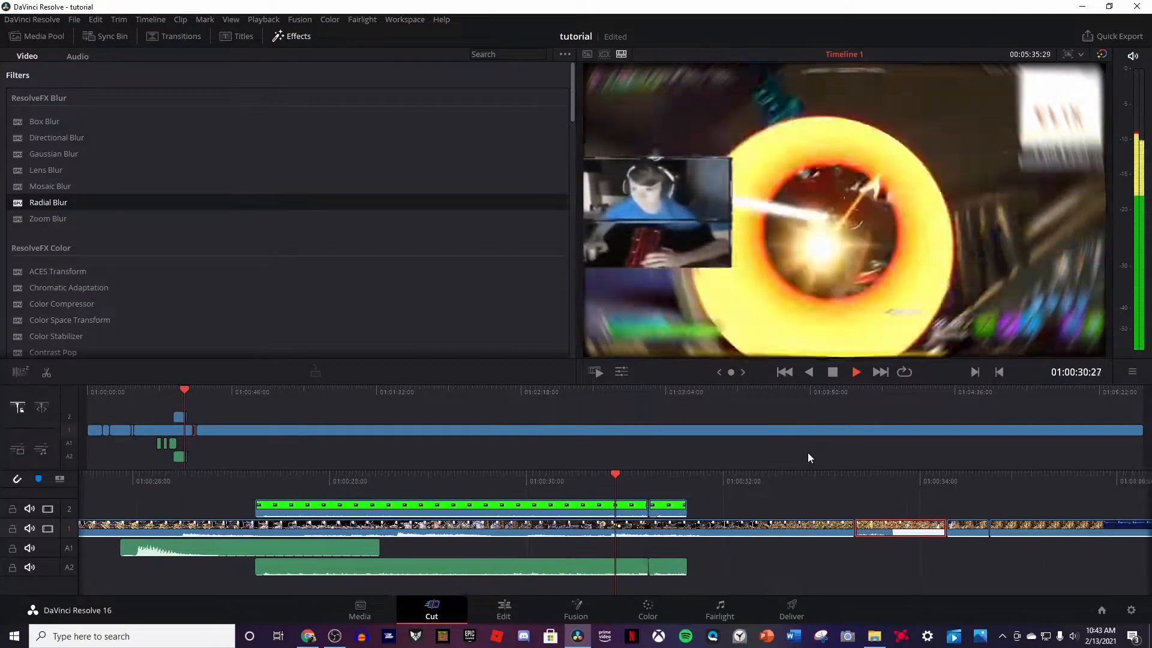
key("space")
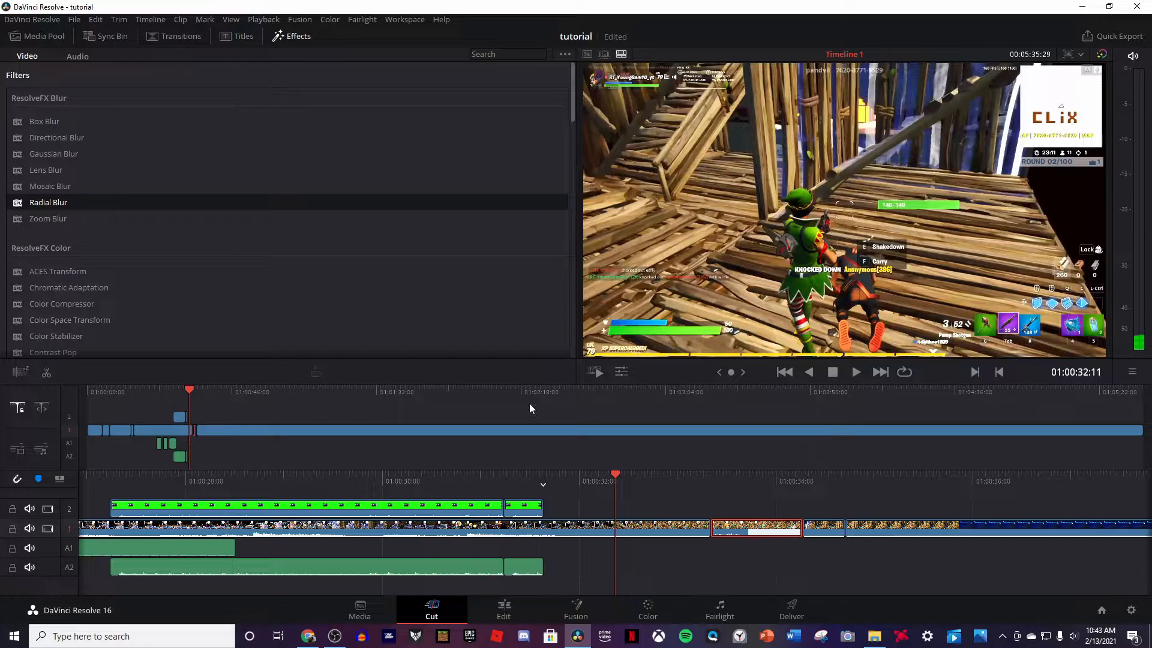
- Try the Camera Shake effect on the gameplay clip before the first red-and-cyan segment and play it back
scroll(113, 188, "down", 15)
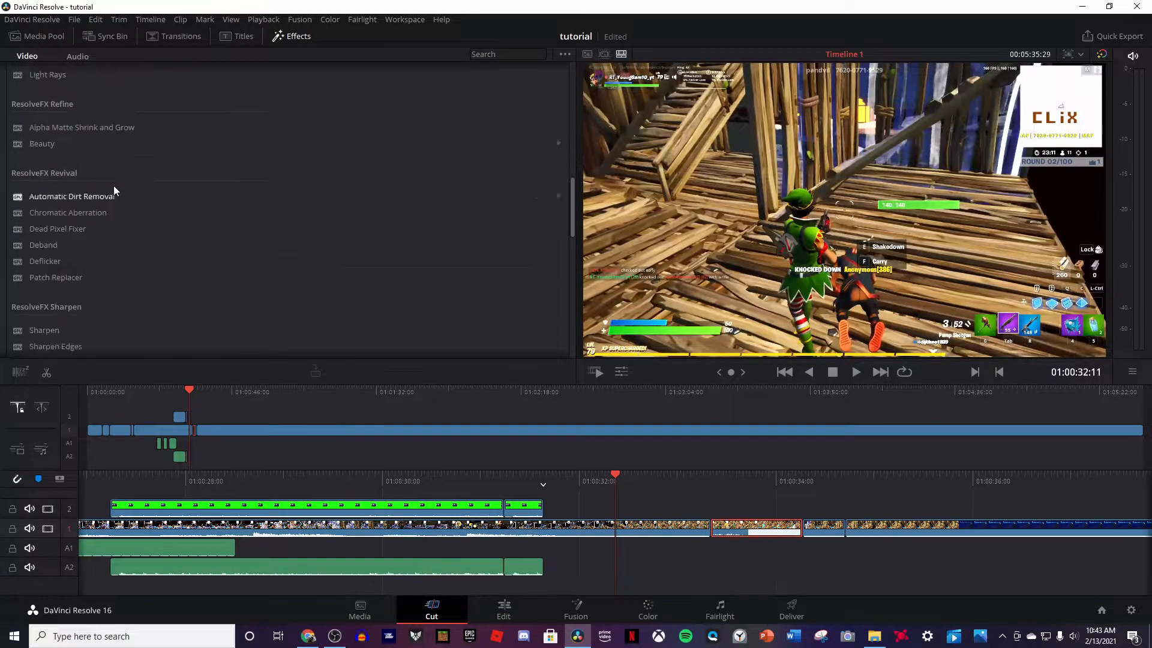
scroll(117, 179, "down", 10)
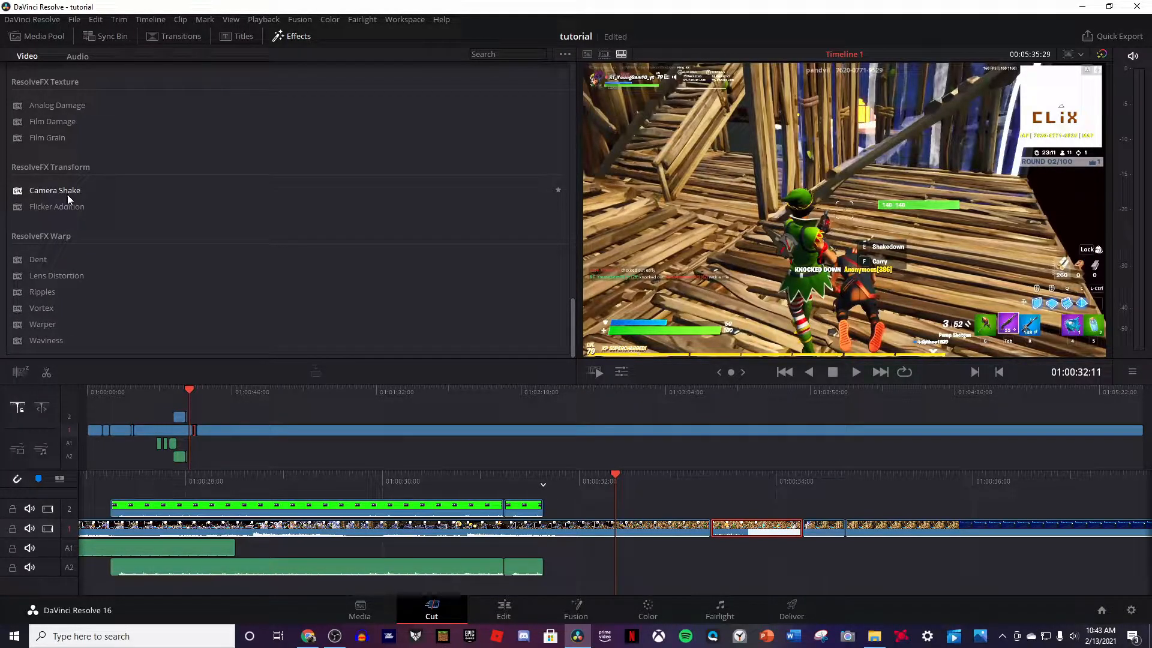
left_click_drag(33, 193, 335, 530)
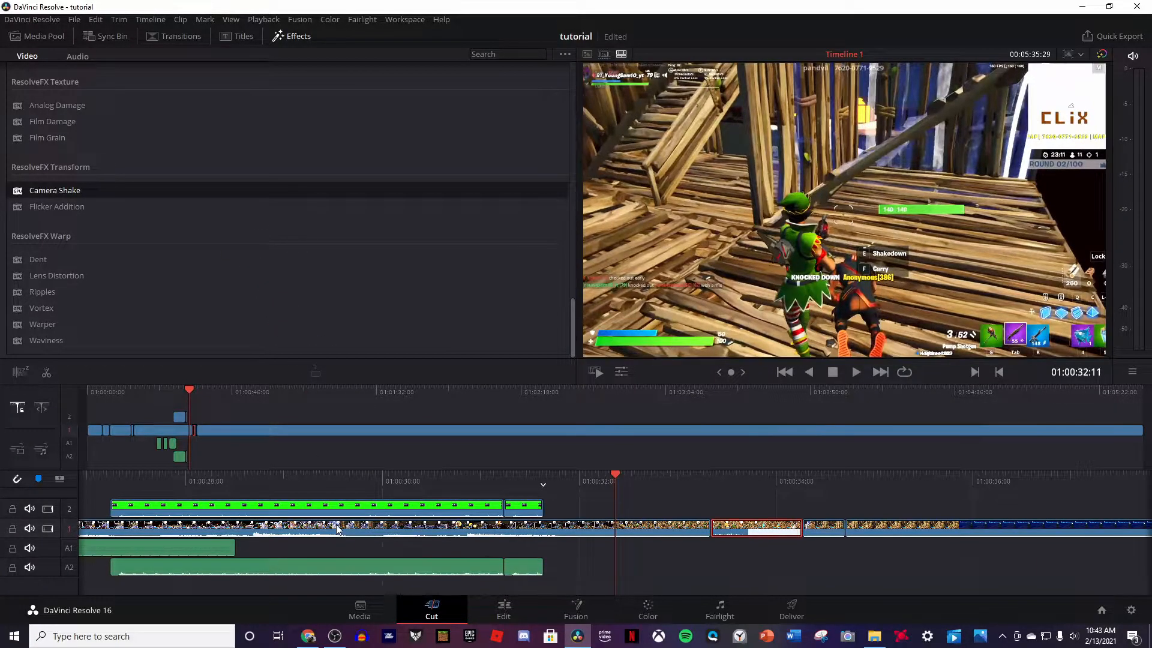
left_click_drag(377, 479, 958, 465)
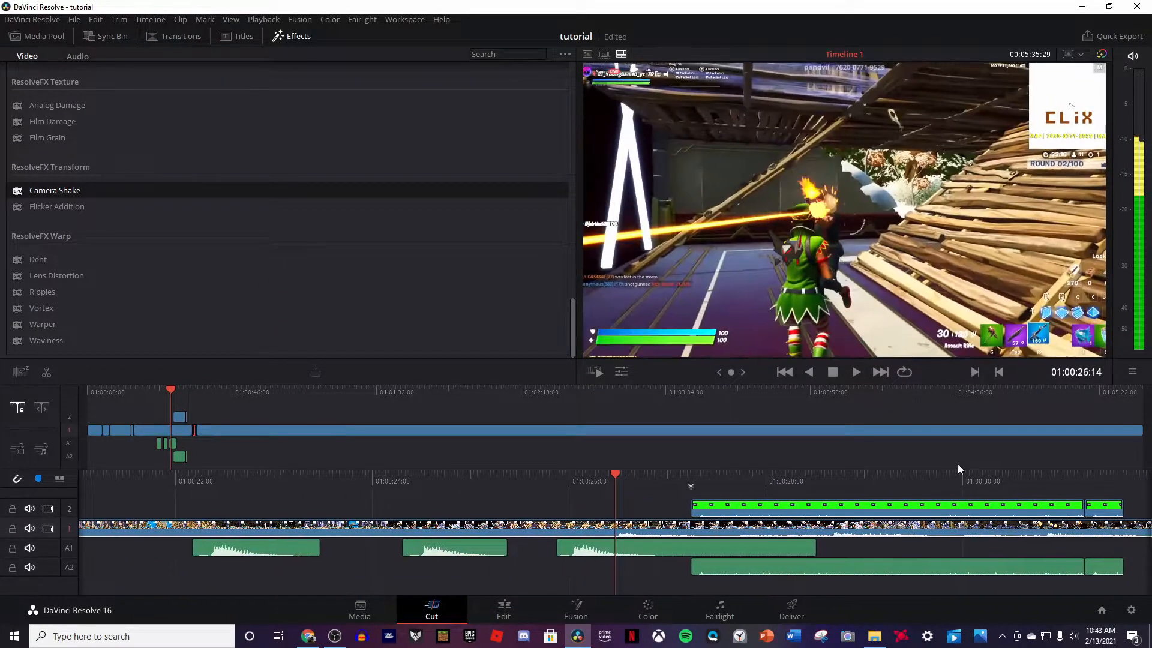
key("space")
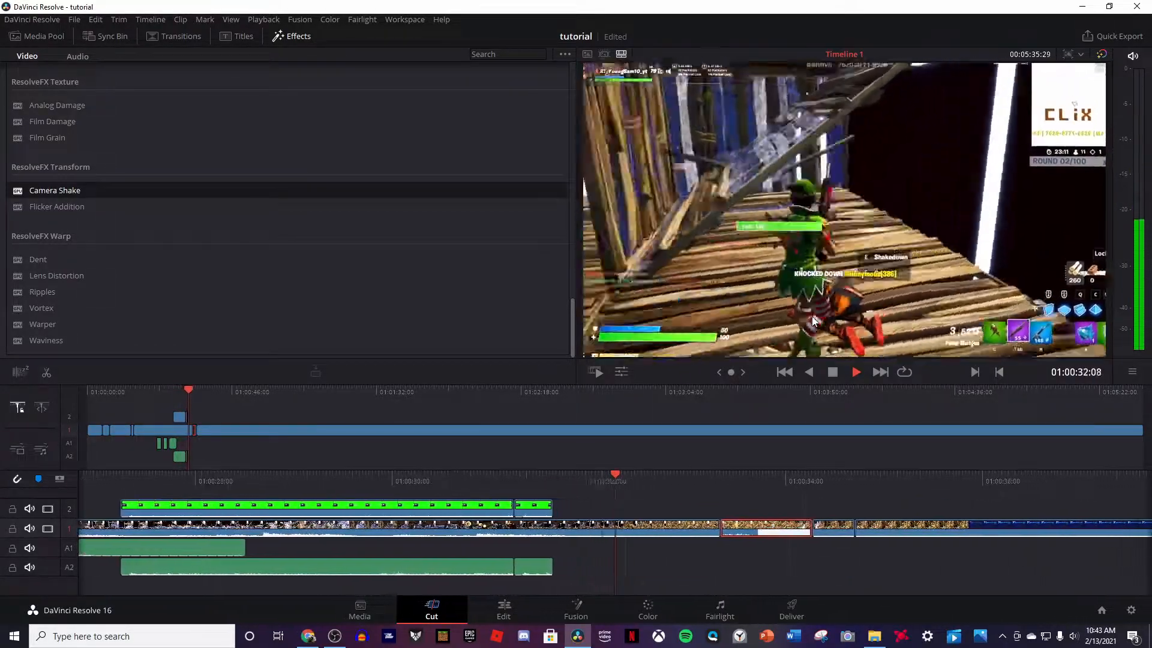
key("space")
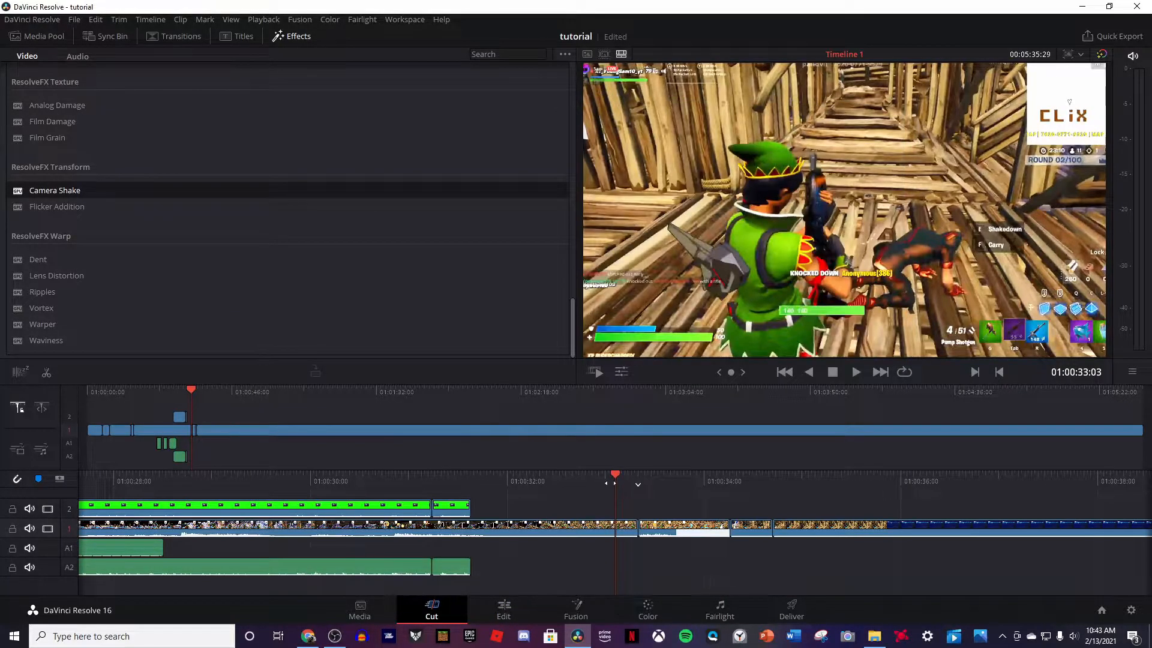
left_click_drag(609, 483, 628, 480)
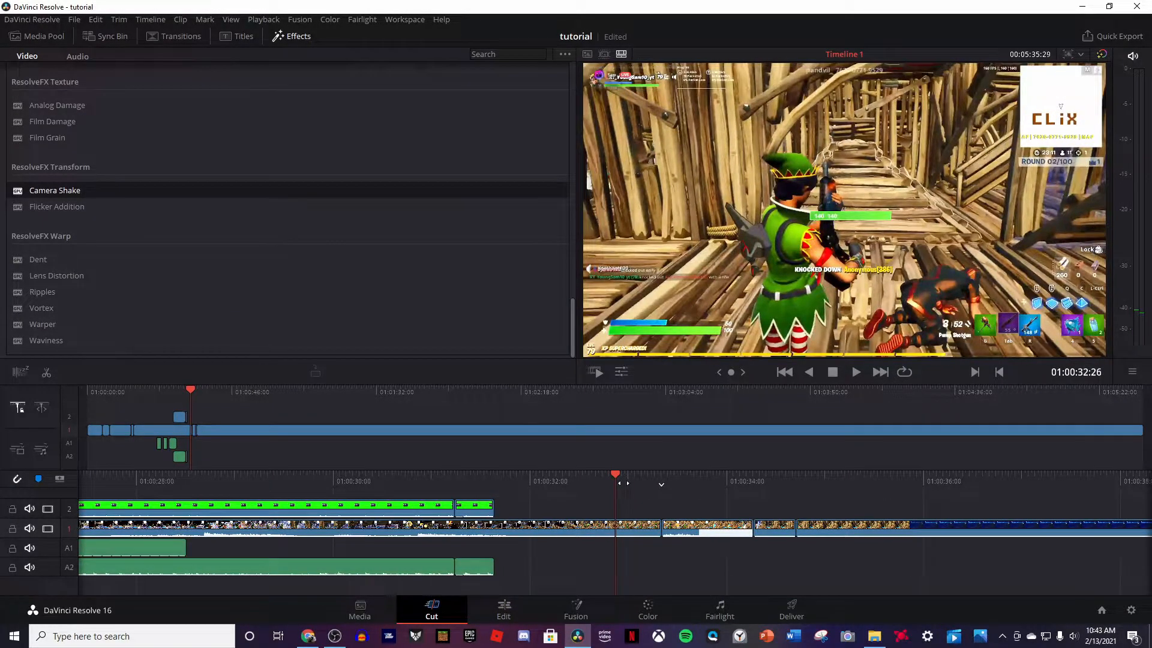
- Apply the Vortex warp effect to the first red-and-cyan segment, around 01:00:33:18, and play it back
left_click_drag(623, 483, 580, 477)
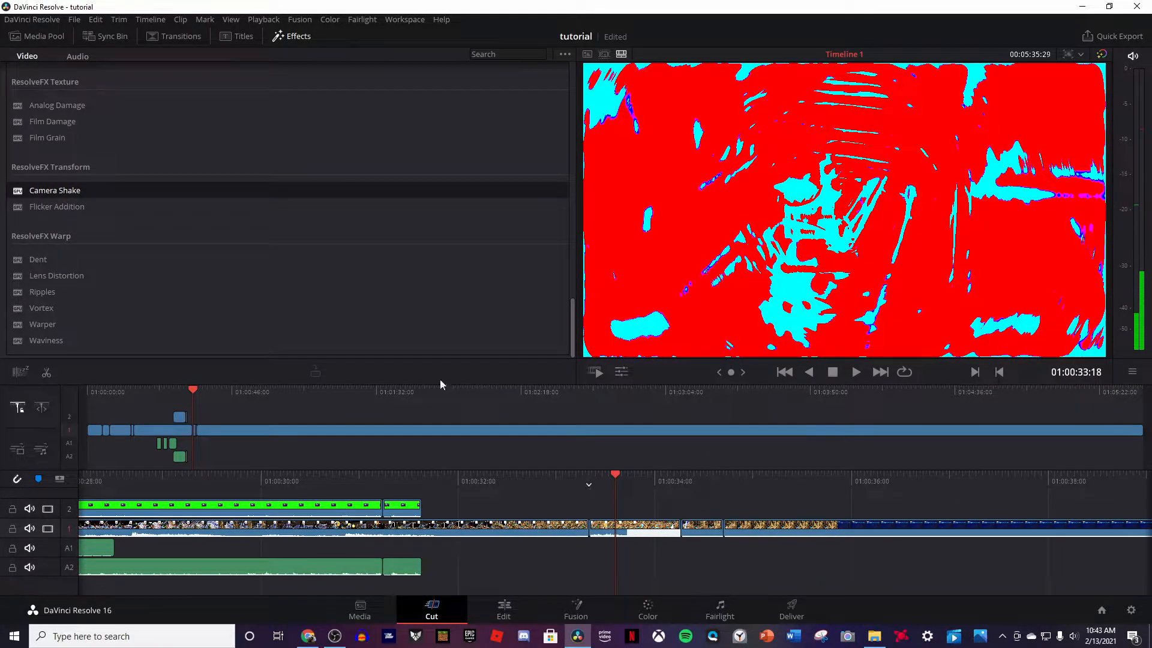
left_click_drag(42, 308, 624, 531)
left_click_drag(654, 472, 804, 465)
key("space")
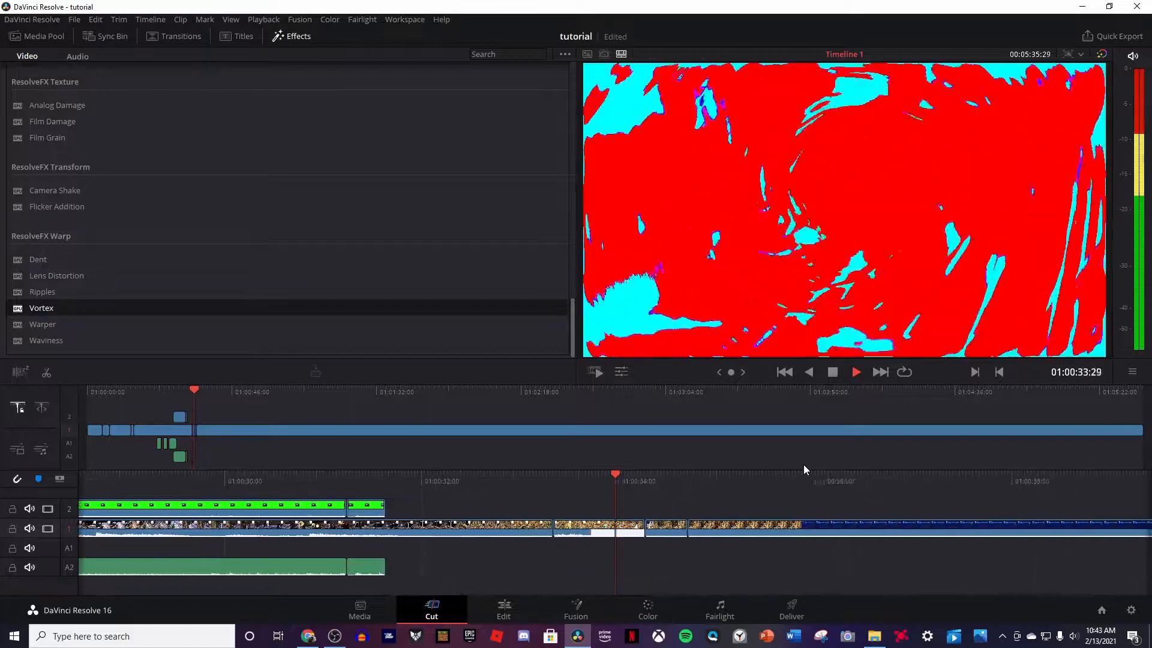
- Place the Free Background Music file on audio track A1, starting at 01:00:39:07 during the Round 2 scoreboard
key("space")
key("space")
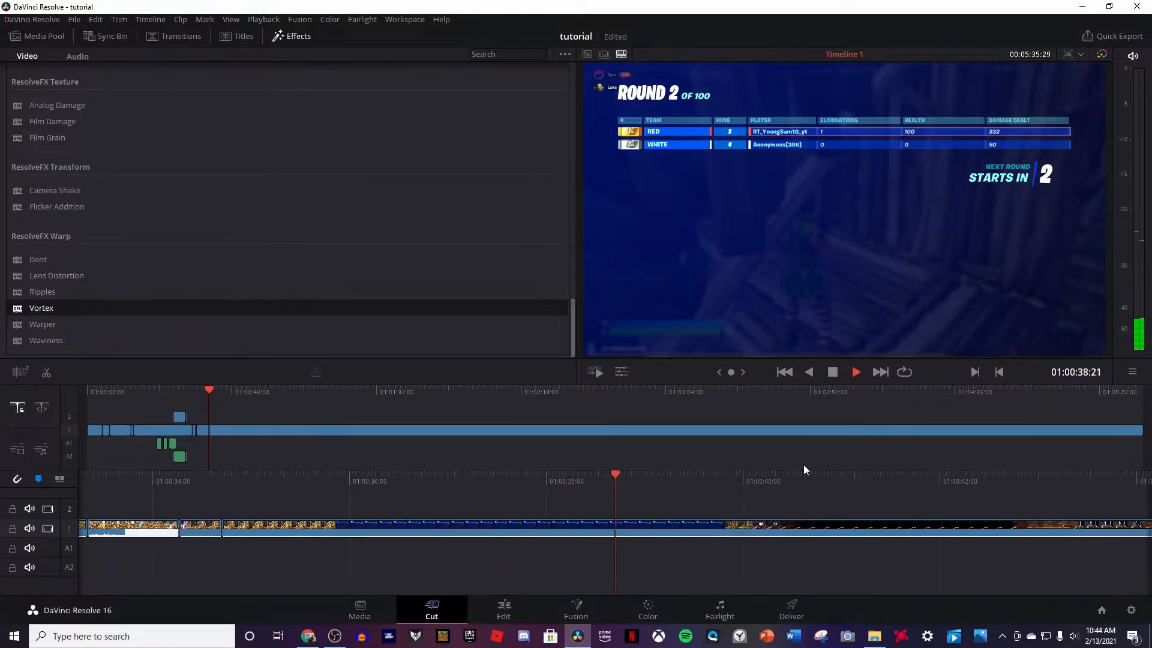
key("space")
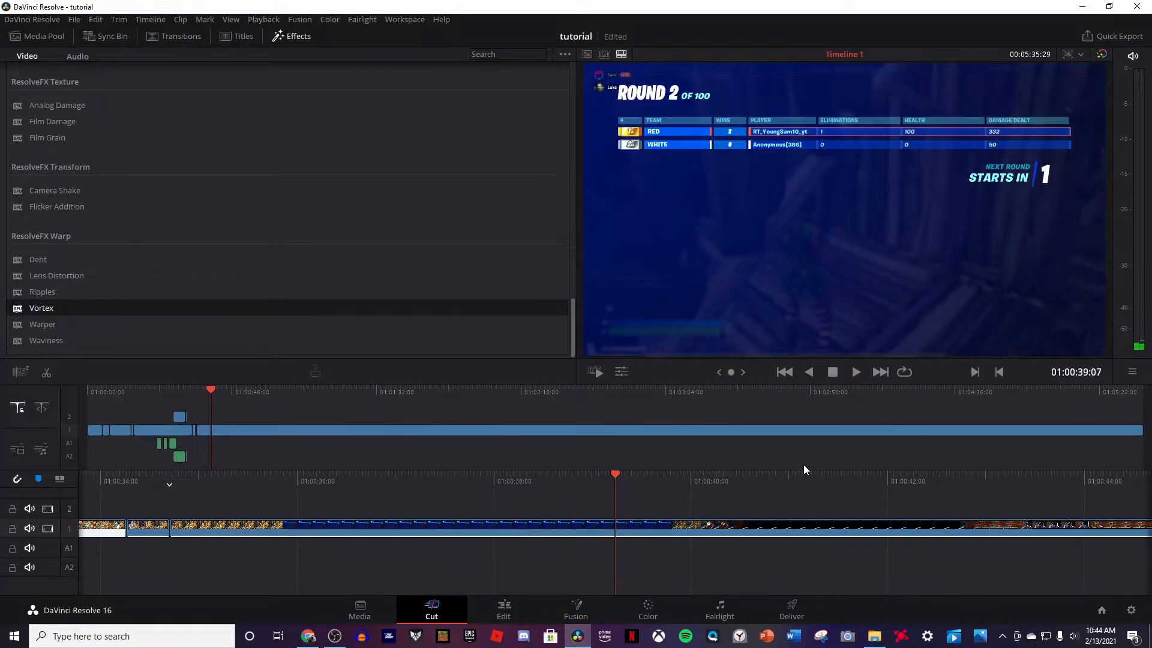
left_click(875, 636)
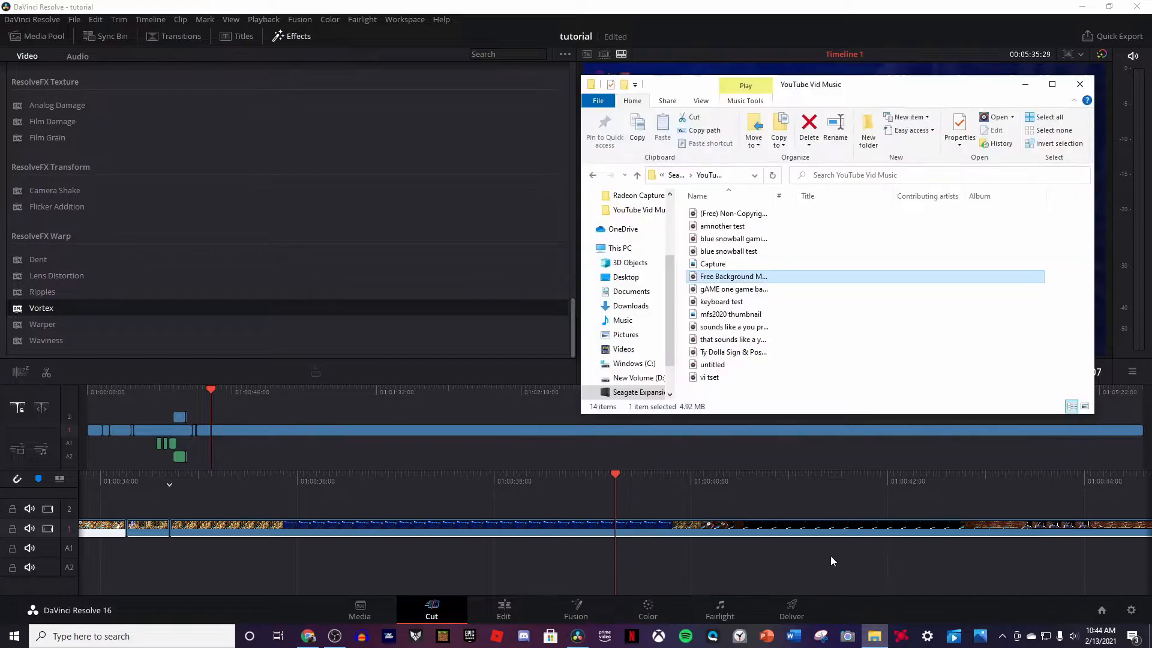
left_click_drag(715, 278, 711, 282)
left_click_drag(644, 510, 617, 545)
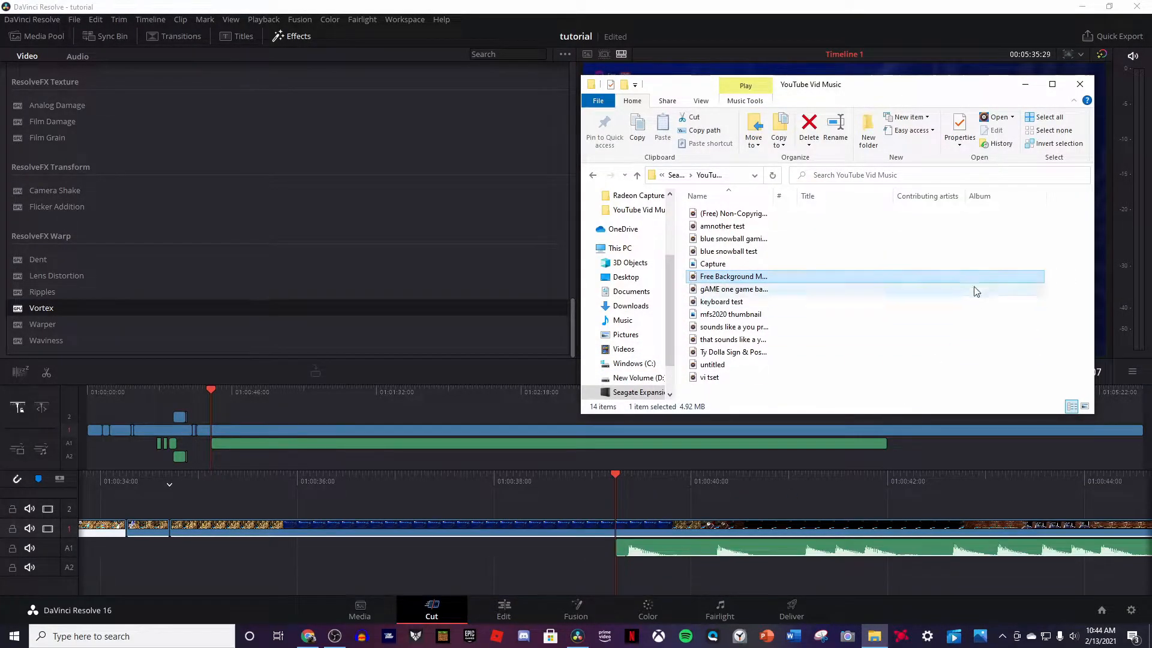
left_click(1025, 84)
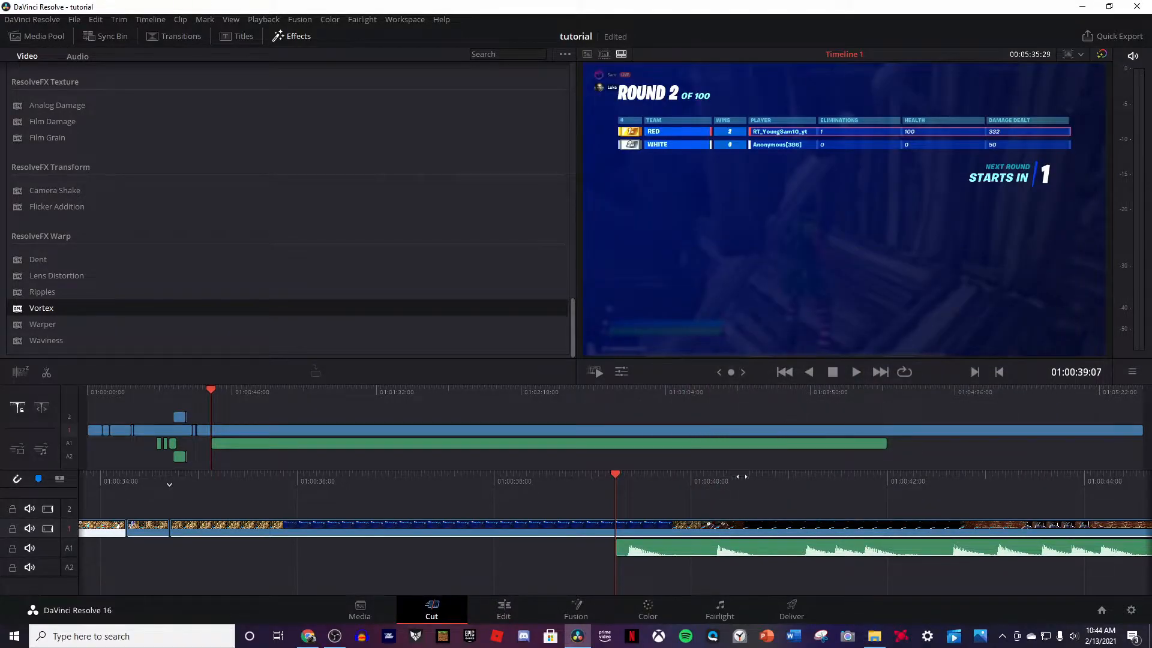
- Play back the start of the background music and move back to just before it
key("space")
left_click_drag(582, 463, 670, 470)
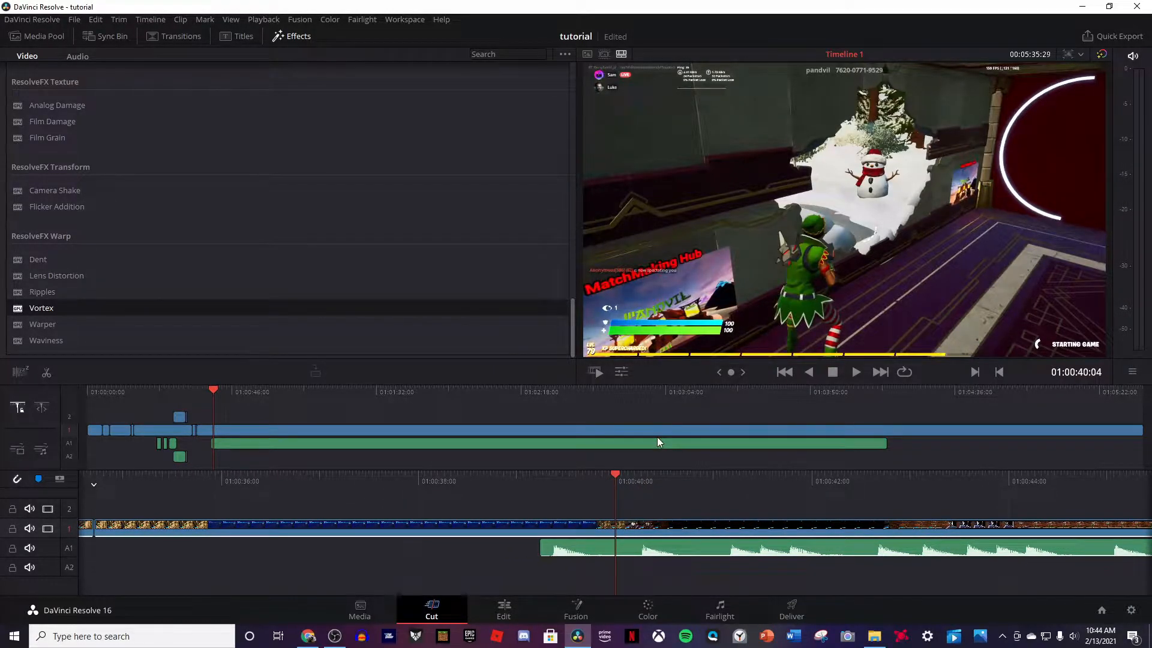
left_click_drag(595, 468, 706, 468)
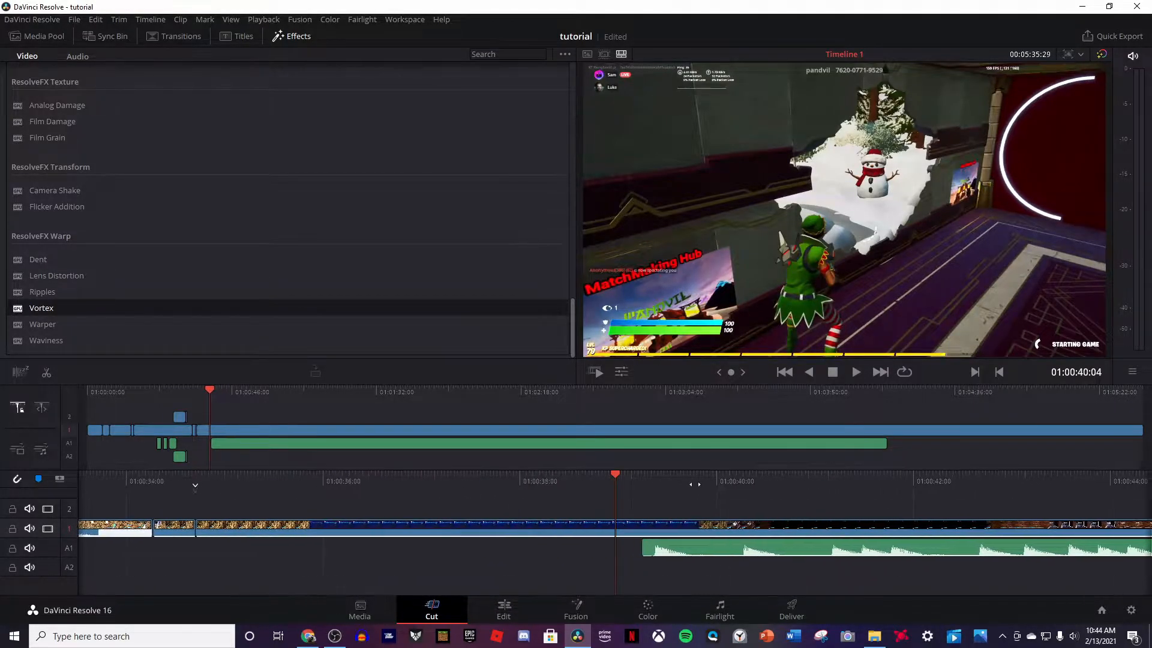
- Save the tutorial project while closing DaVinci Resolve, and reopen it in DaVinci Resolve
left_click(334, 636)
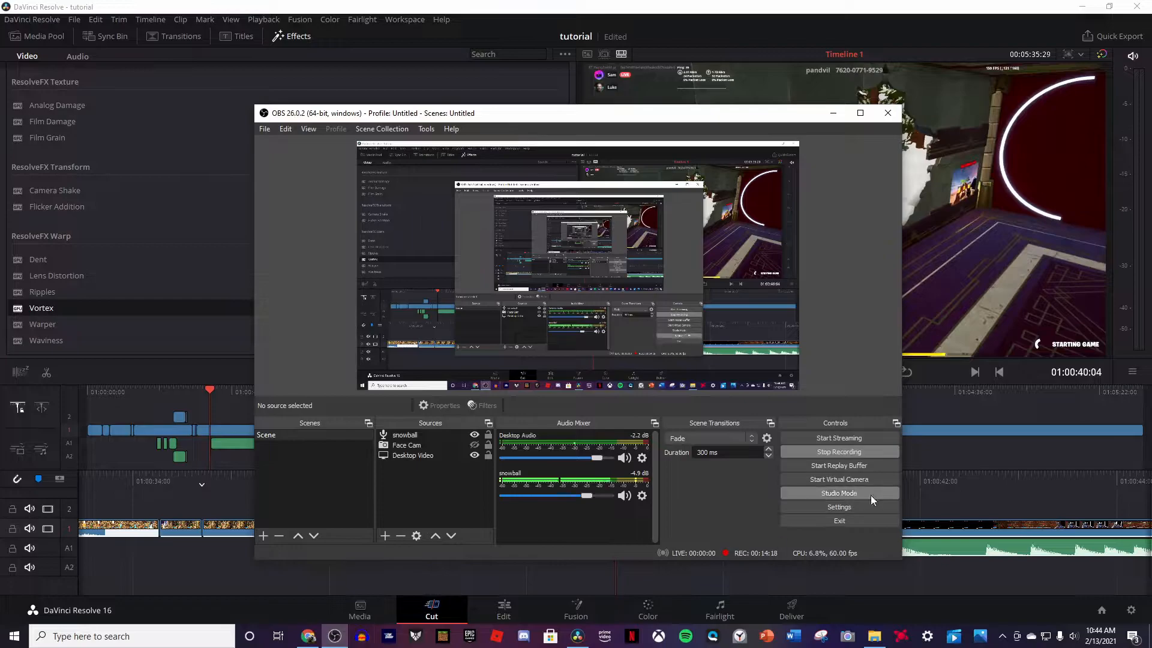
left_click(1137, 6)
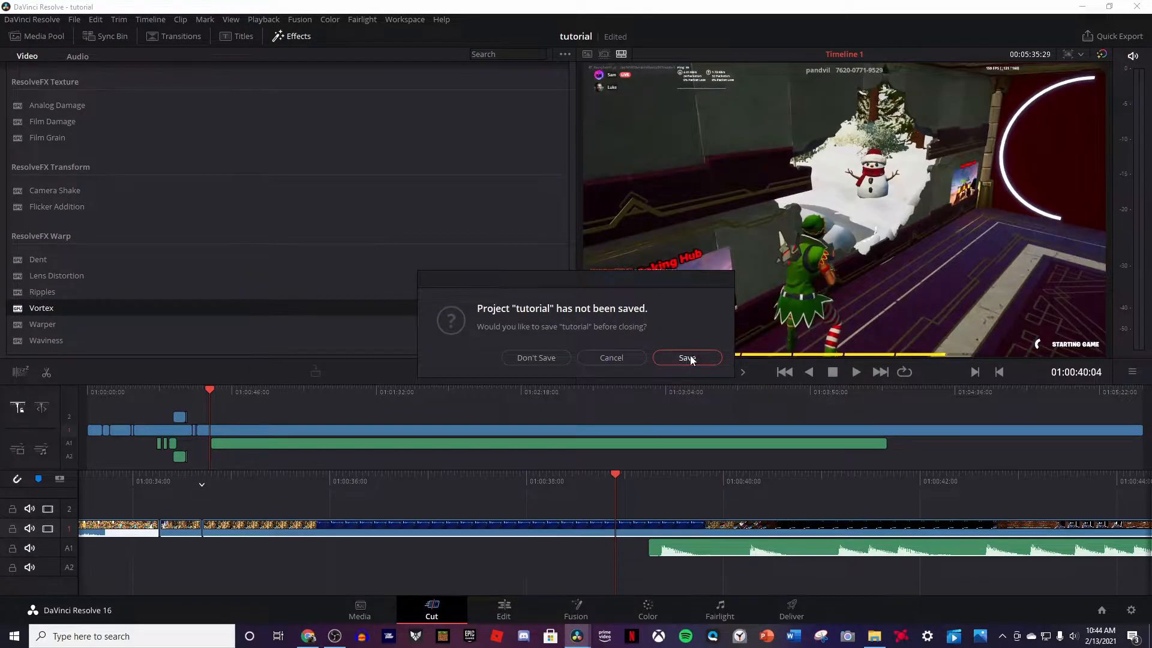
left_click(684, 358)
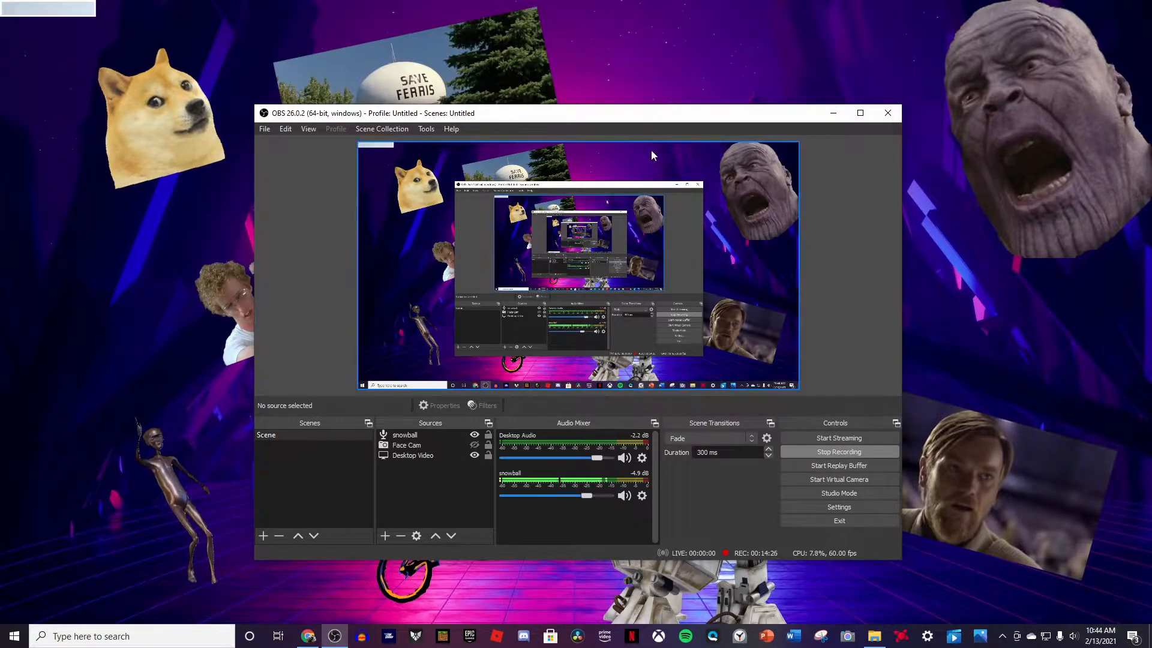
left_click_drag(623, 118, 632, 70)
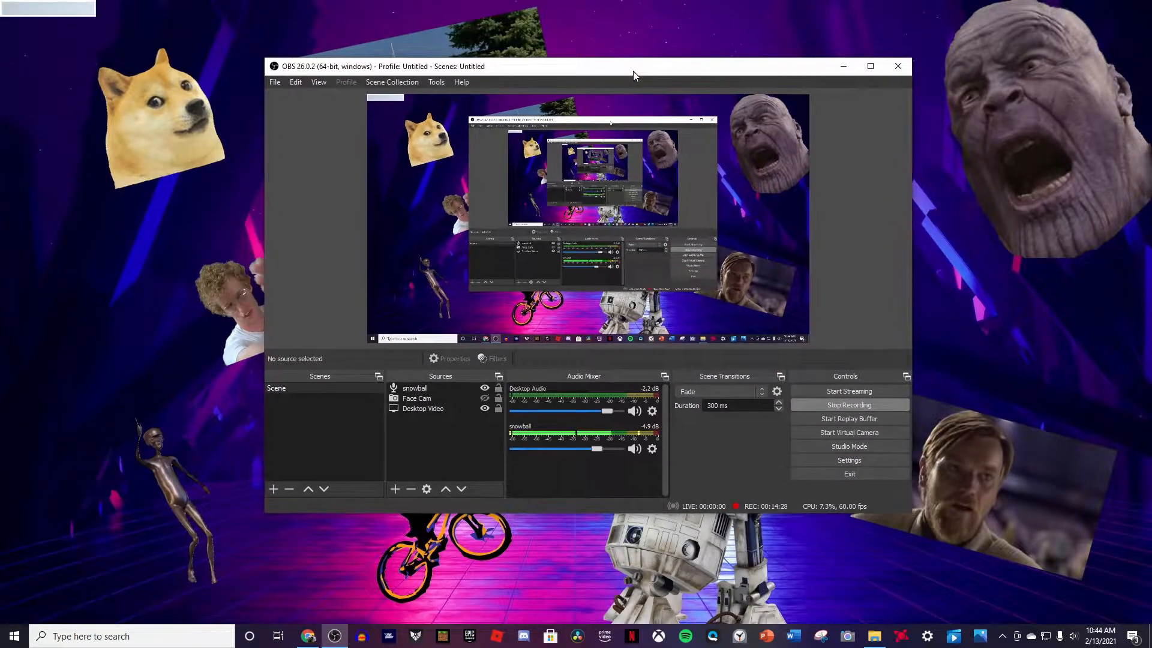
left_click(577, 636)
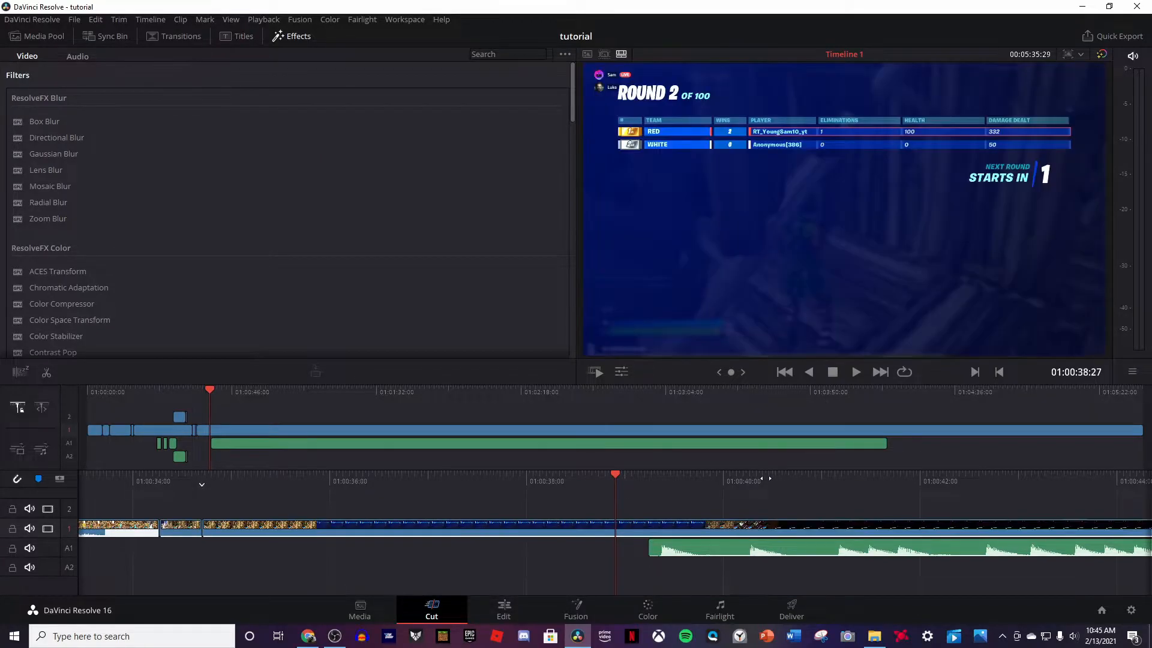
- Review the gameplay with the background music at several points of the timeline, up to 01:01:32:07
left_click_drag(570, 490, 323, 474)
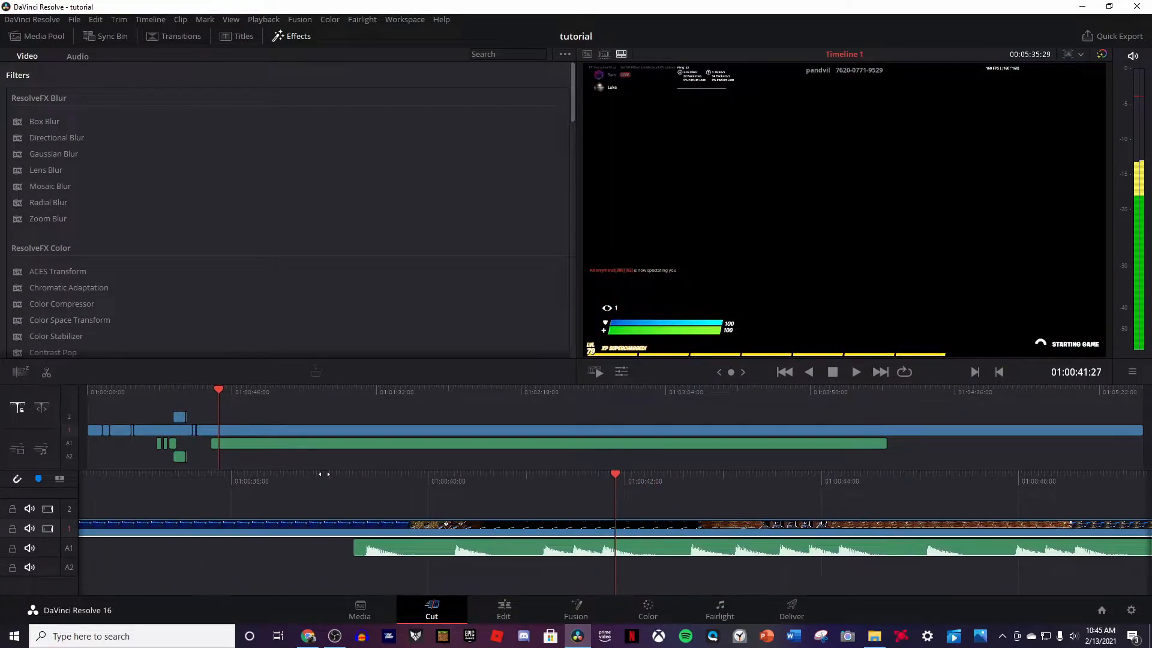
left_click(268, 392)
left_click_drag(682, 486, 303, 488)
key("space")
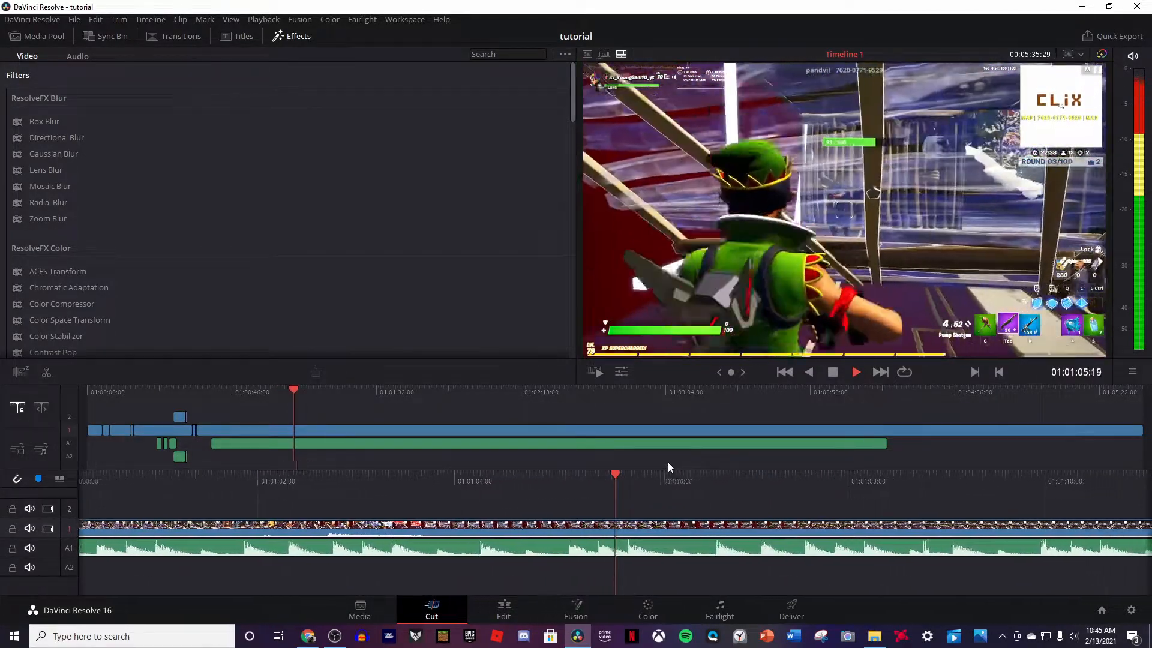
left_click(318, 389)
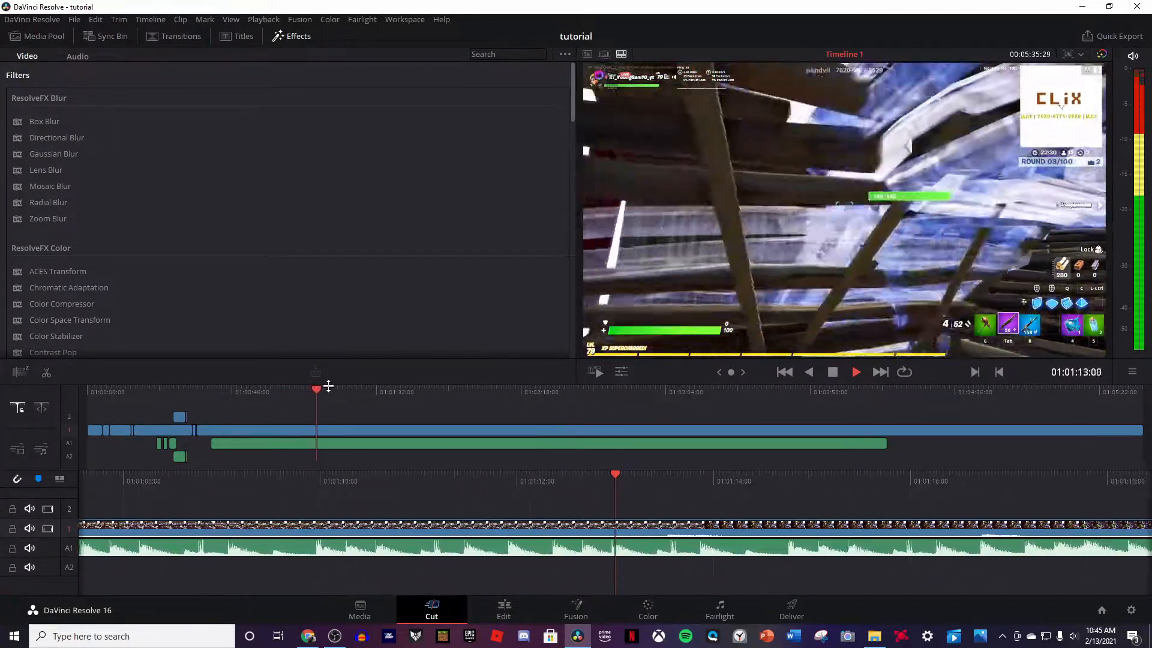
left_click(335, 388)
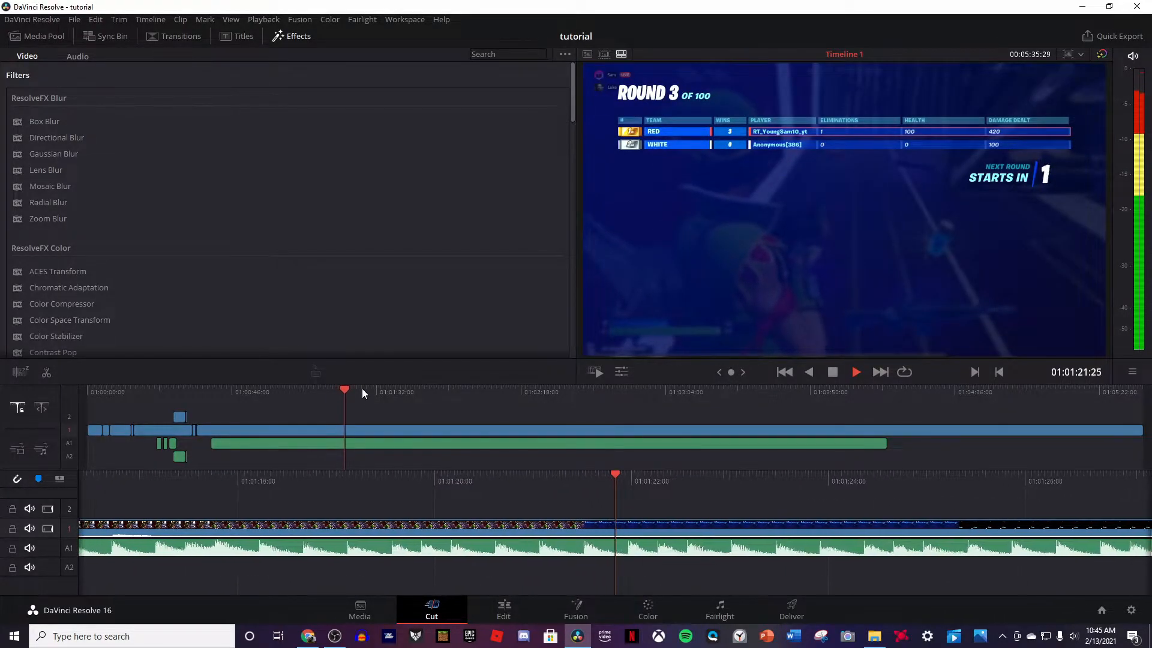
left_click(362, 389)
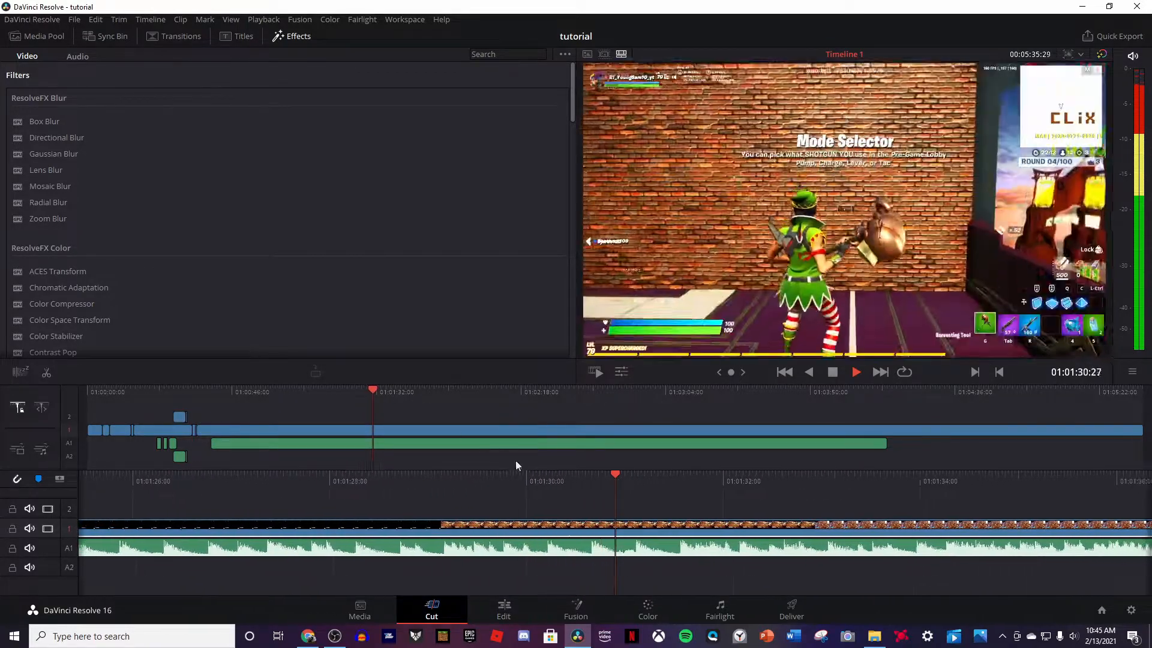
key("space")
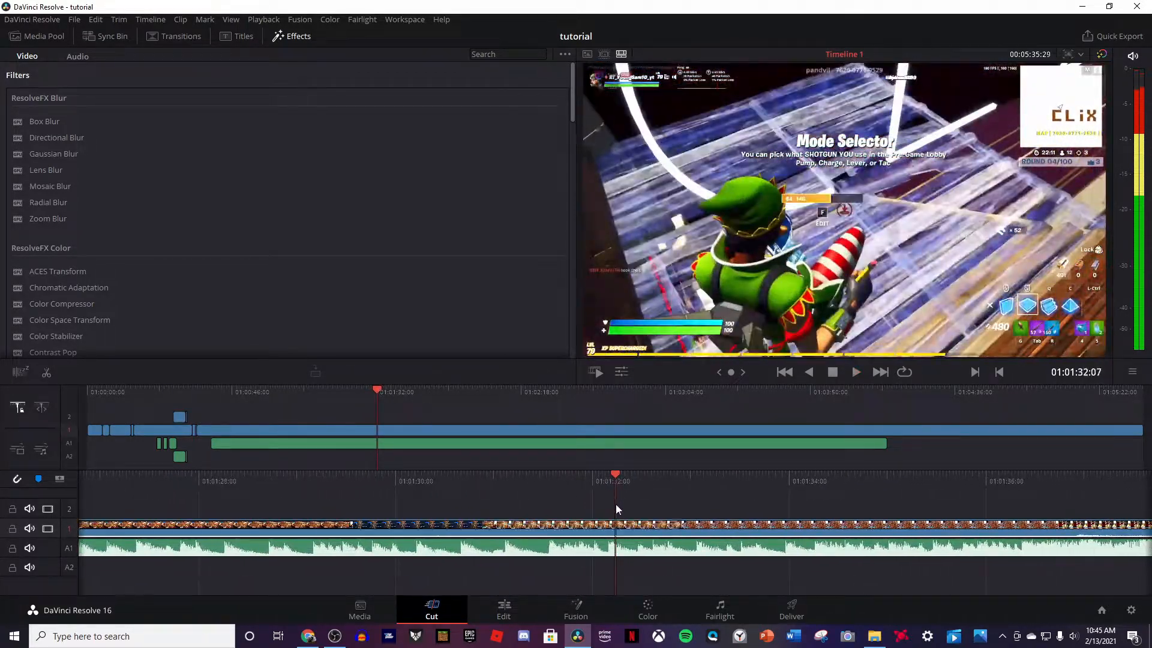
- Set the Audio 2 equalizer in Fairlight to band 5 at 504 Hz, -20 dB and band 2 at 500 Hz, +20 dB
left_click(633, 547)
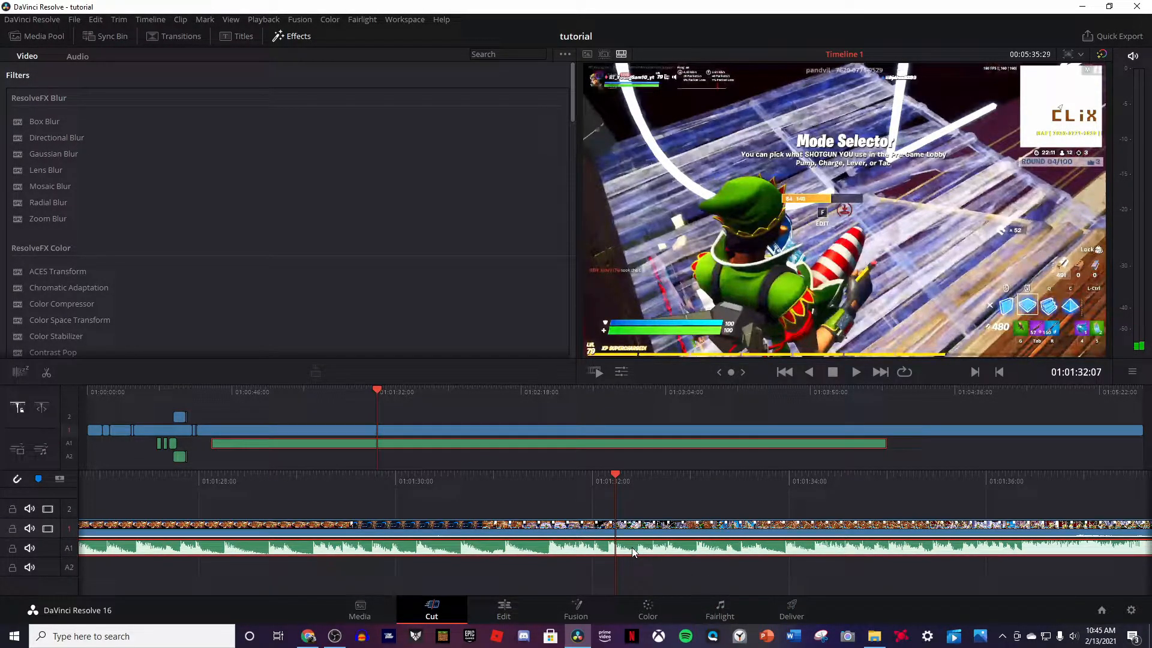
left_click(719, 610)
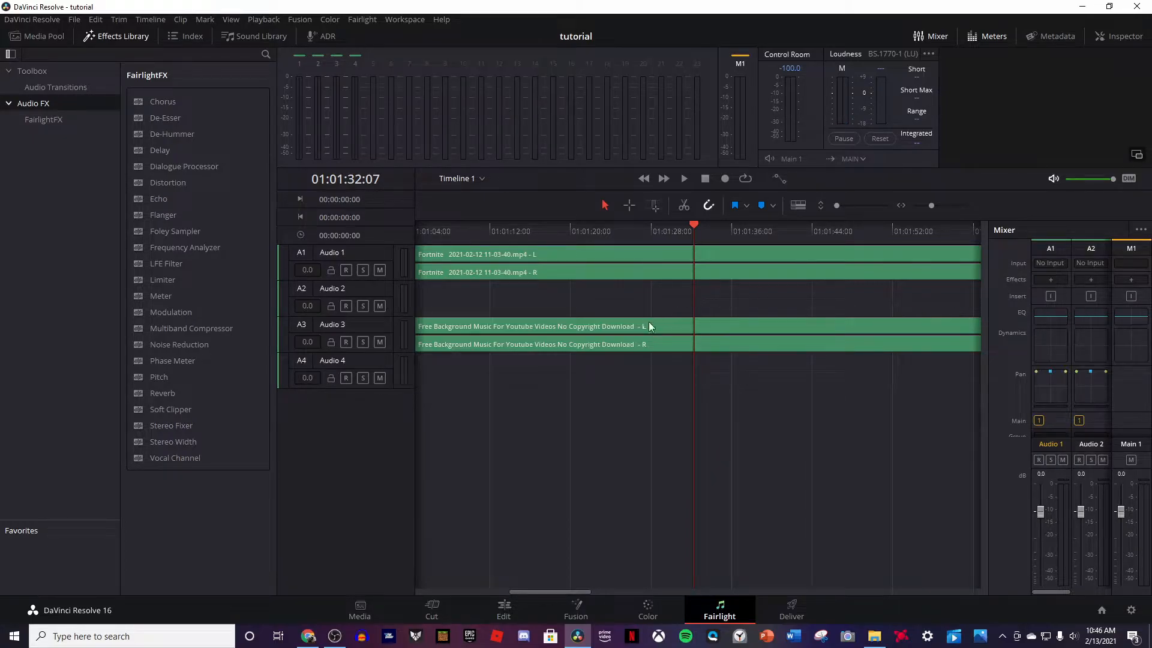
left_click(729, 333)
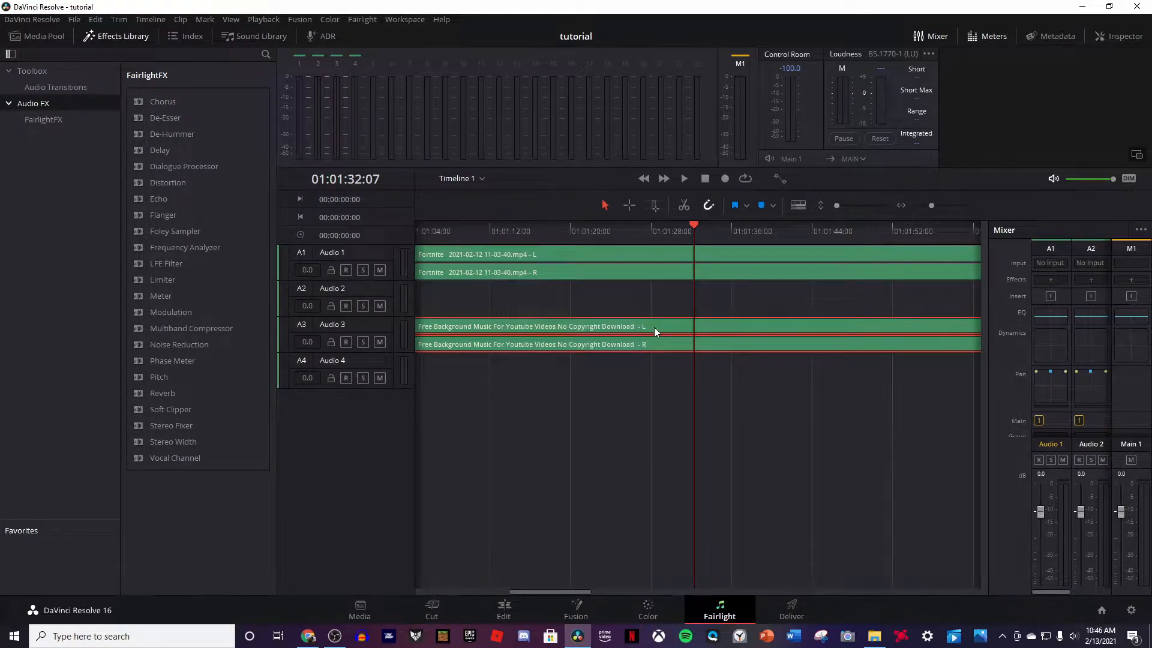
left_click(1095, 316)
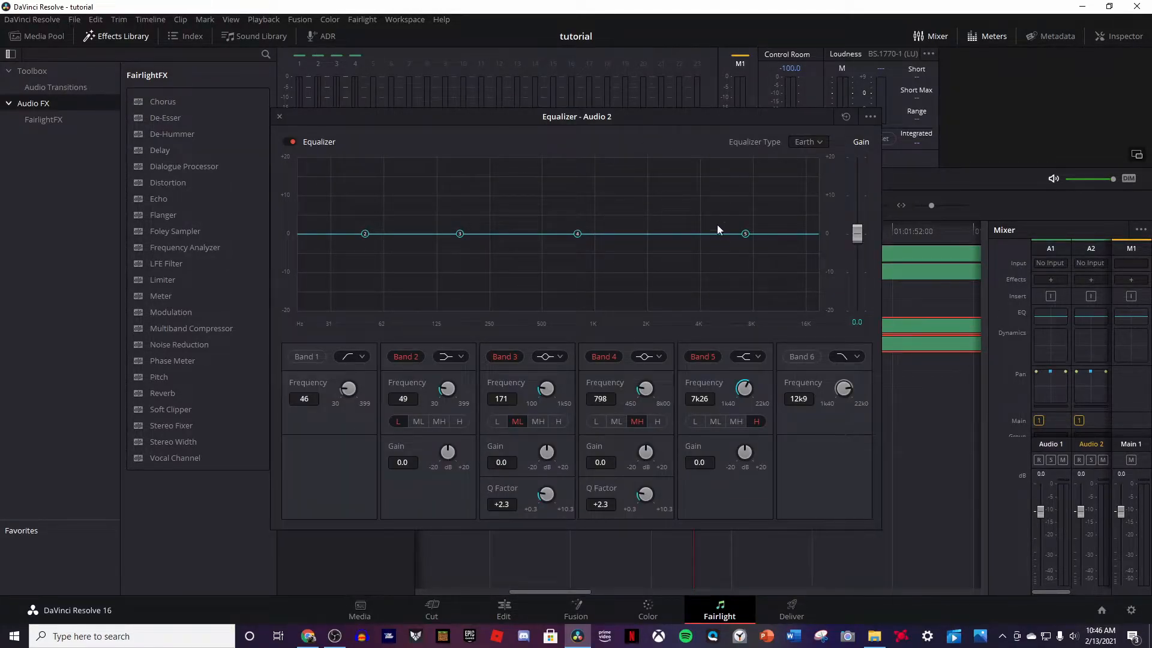
left_click_drag(745, 234, 543, 320)
left_click_drag(365, 234, 542, 161)
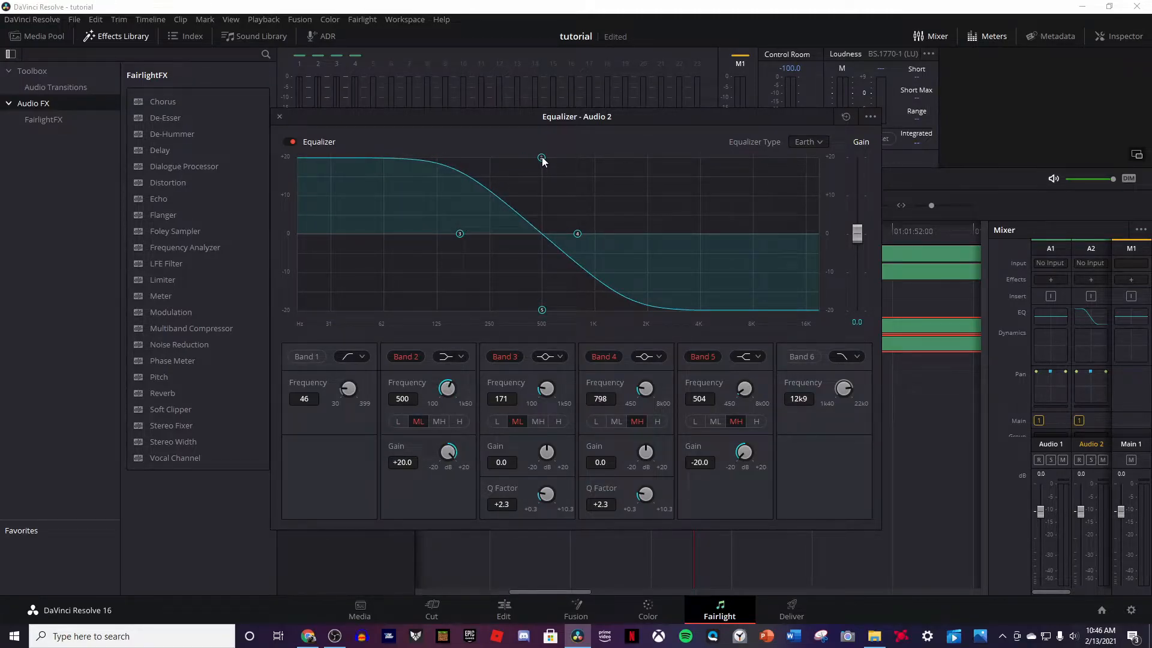
left_click(278, 116)
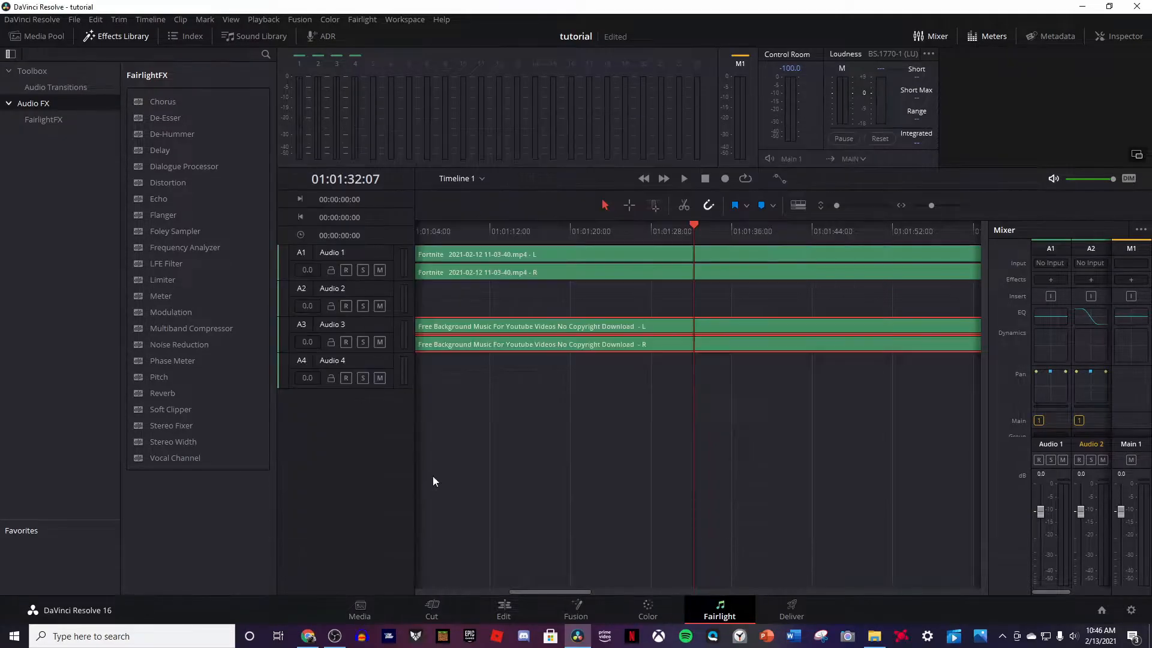
- Play back the timeline on the Cut page around 01:01:32 to check the Audio 2 equalizer change
left_click(432, 610)
key("space")
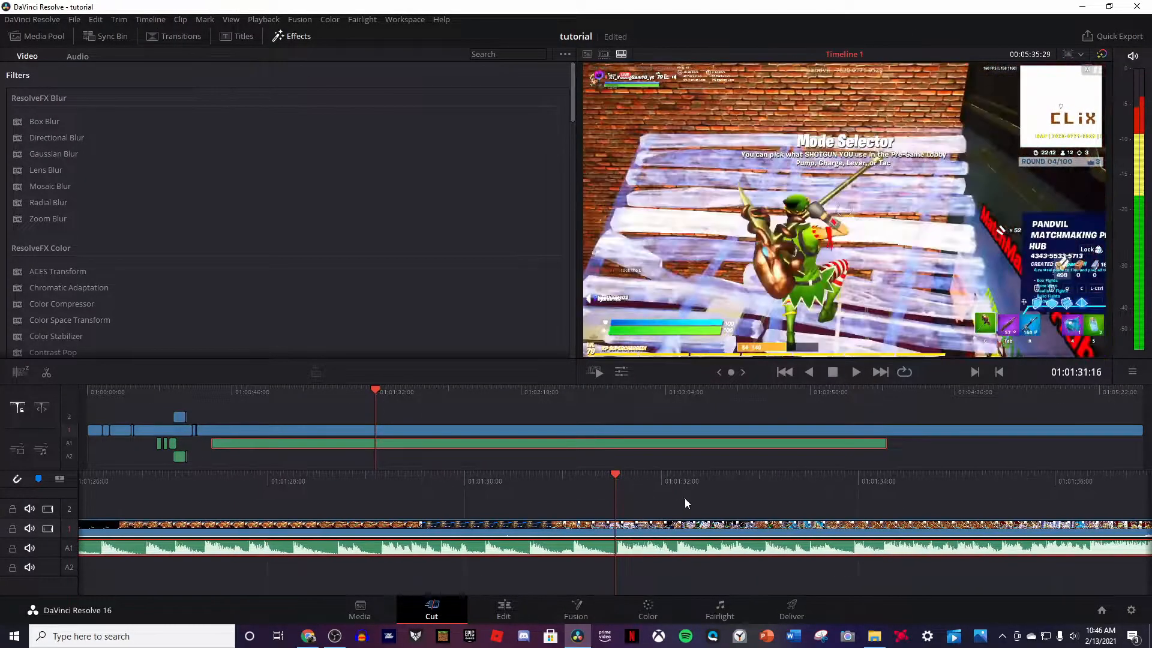
key("space")
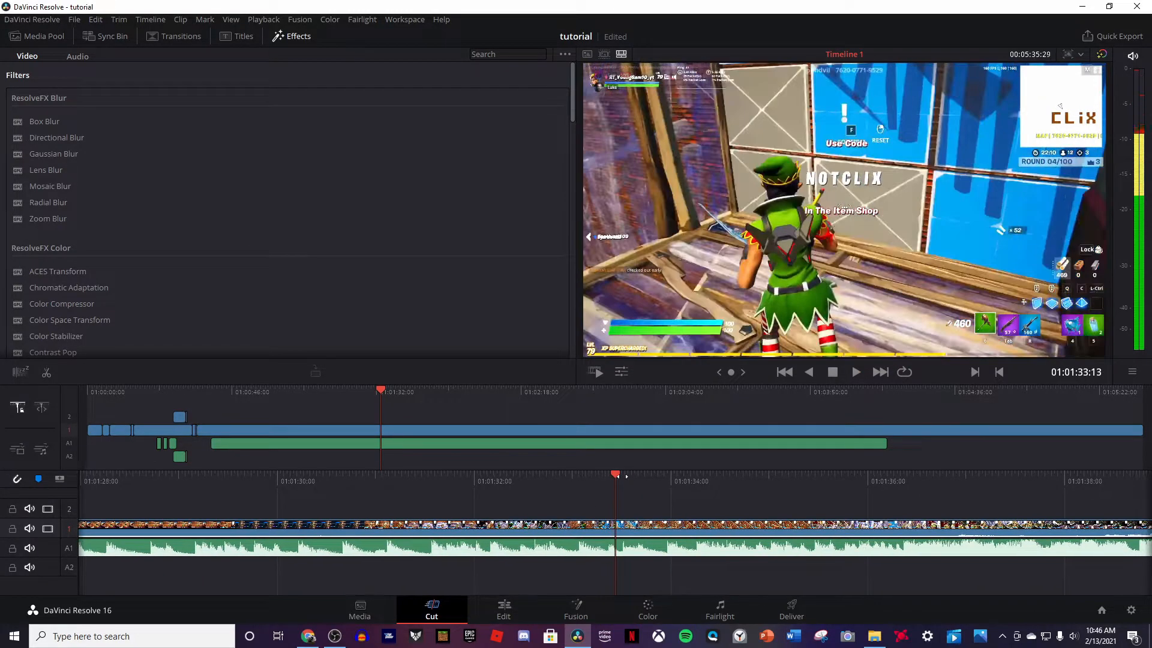
- Try the same muffled equalizer curve on Audio 1, with band 5 at 500 Hz, -20 dB and band 2 at 500 Hz, +20 dB
left_click(707, 610)
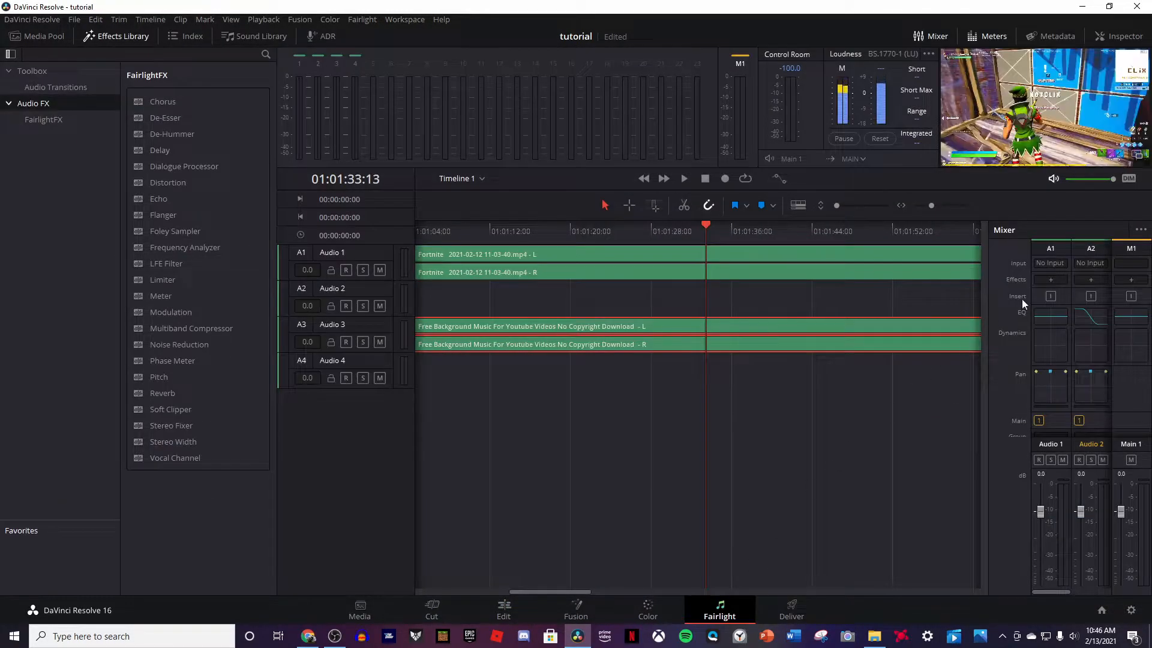
left_click(1058, 310)
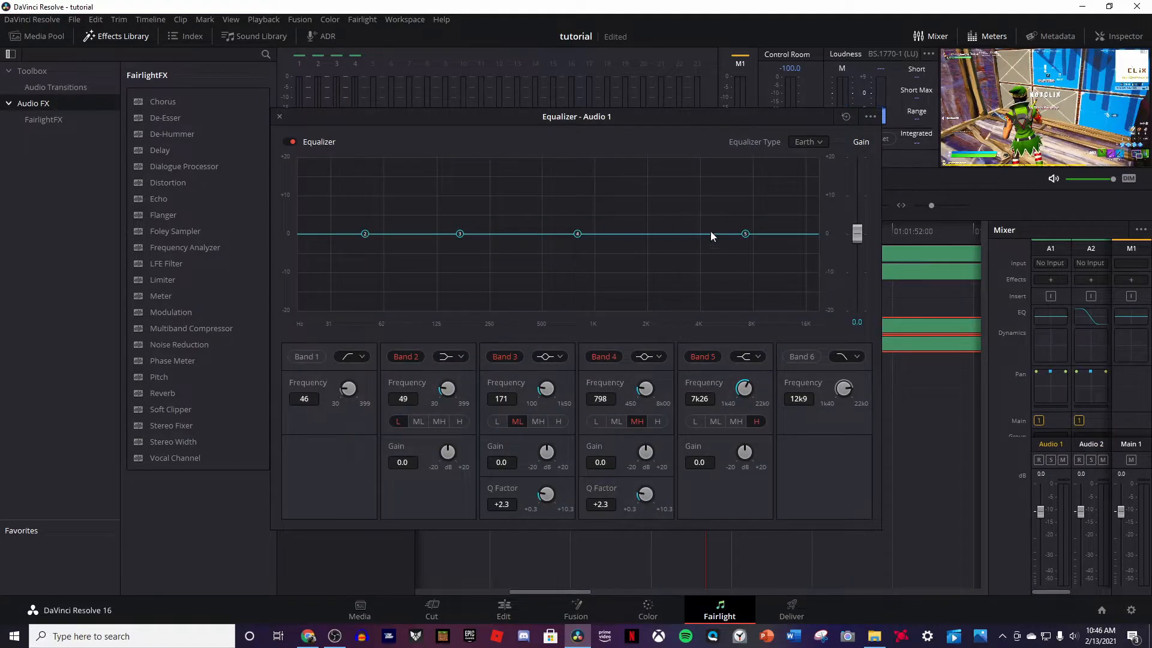
left_click_drag(746, 234, 541, 318)
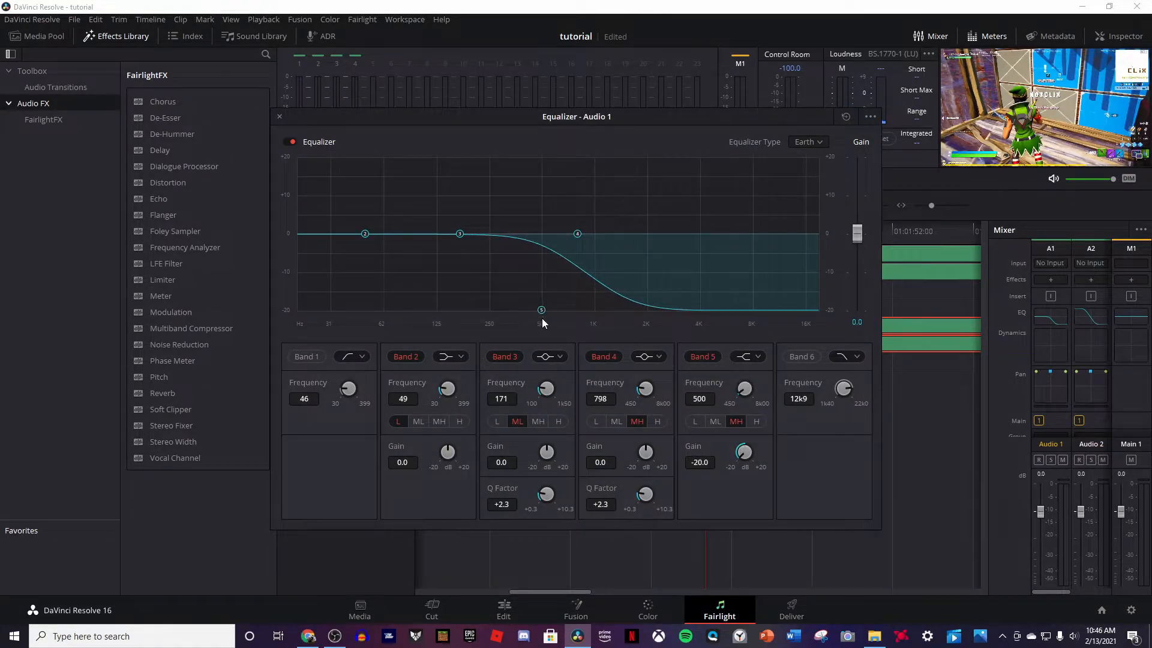
left_click_drag(365, 233, 542, 155)
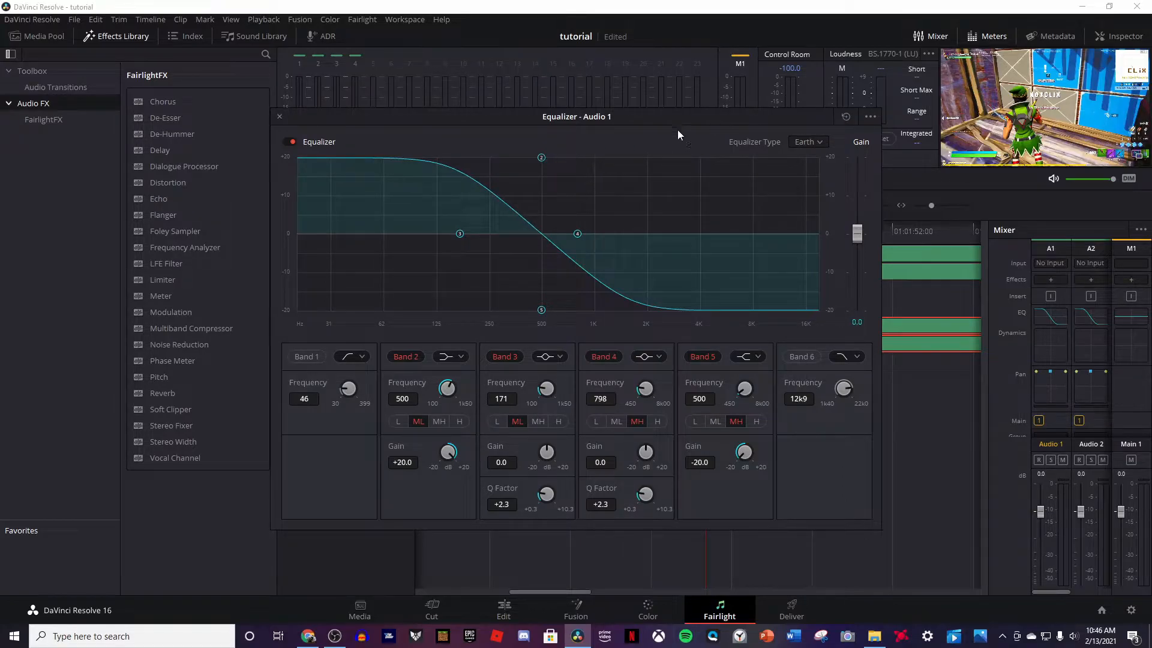
left_click(278, 116)
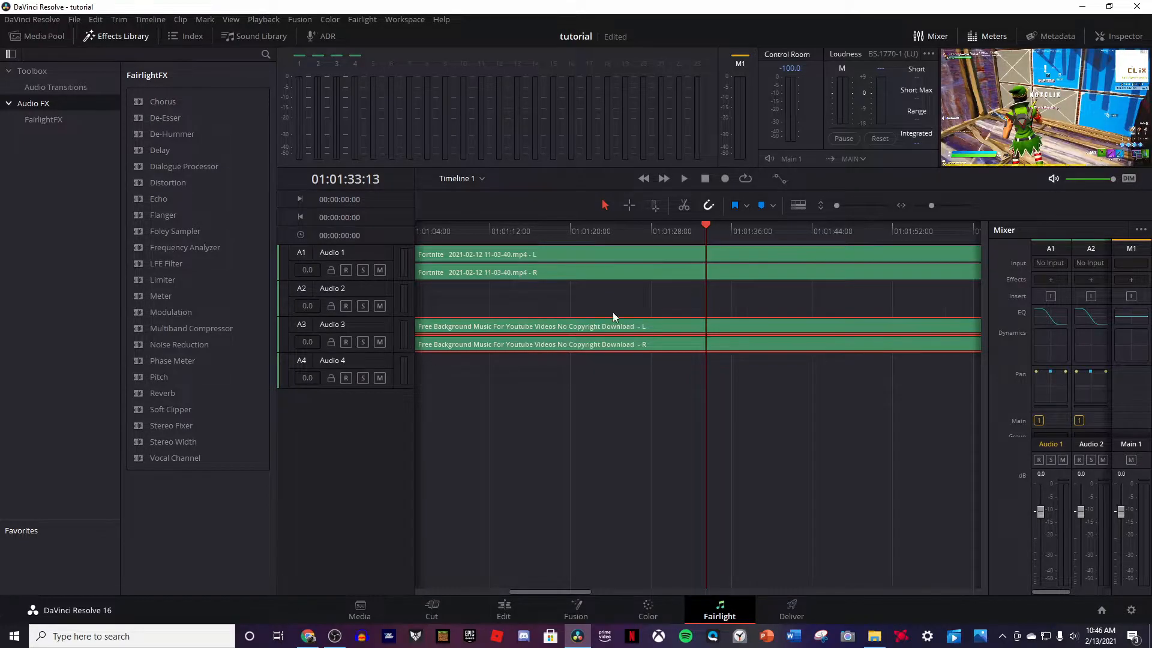
- Rewind the timeline on the Cut page and play back up to 01:01:31:19 to hear the Audio 1 equalizer
left_click(432, 608)
left_click_drag(648, 474, 872, 478)
key("space")
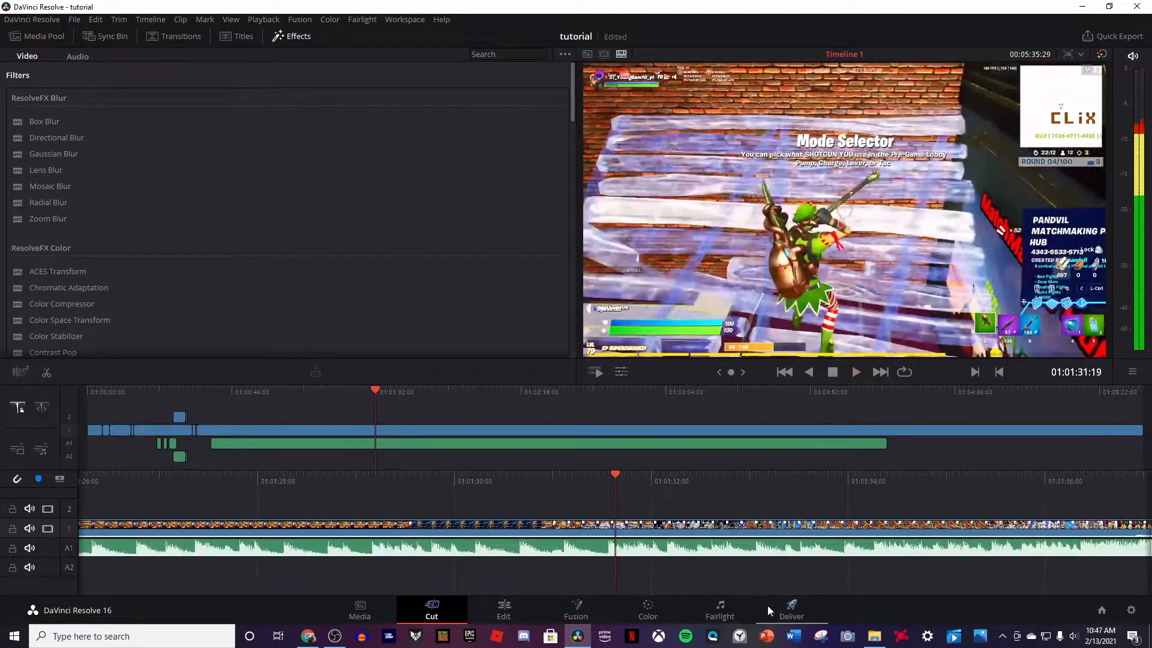
- Flatten the Audio 1 equalizer in Fairlight, with band 5 at 16.4 kHz, 0 dB and band 2 at 31 Hz, about 0 dB
left_click(709, 609)
double_click(1039, 310)
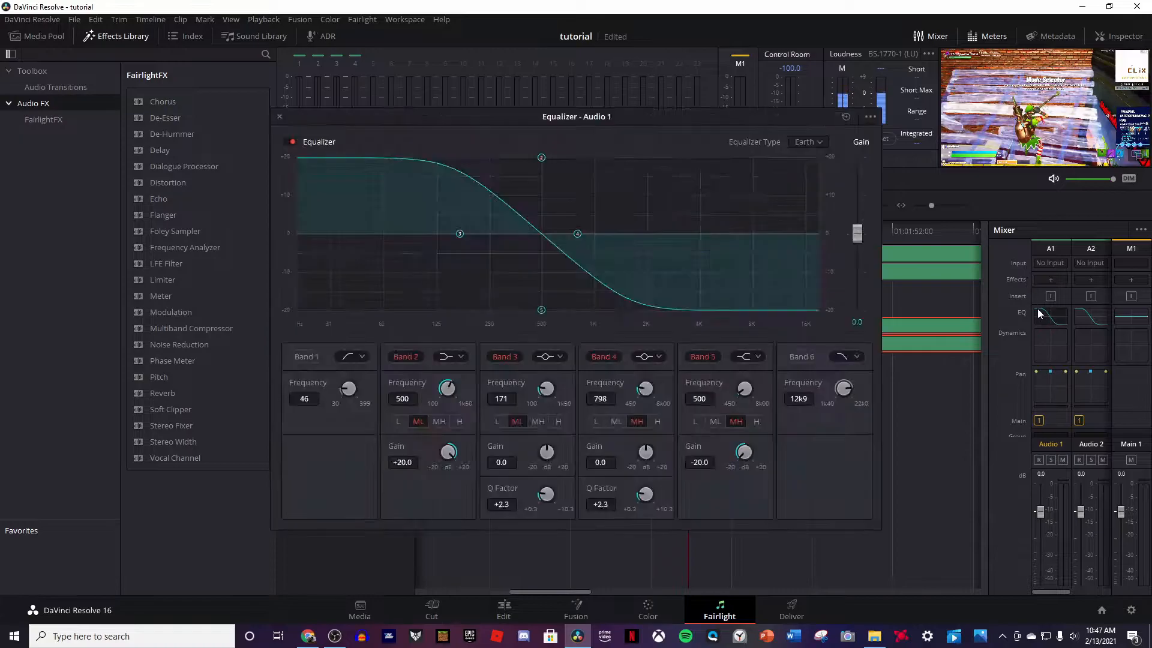
left_click_drag(541, 311, 809, 238)
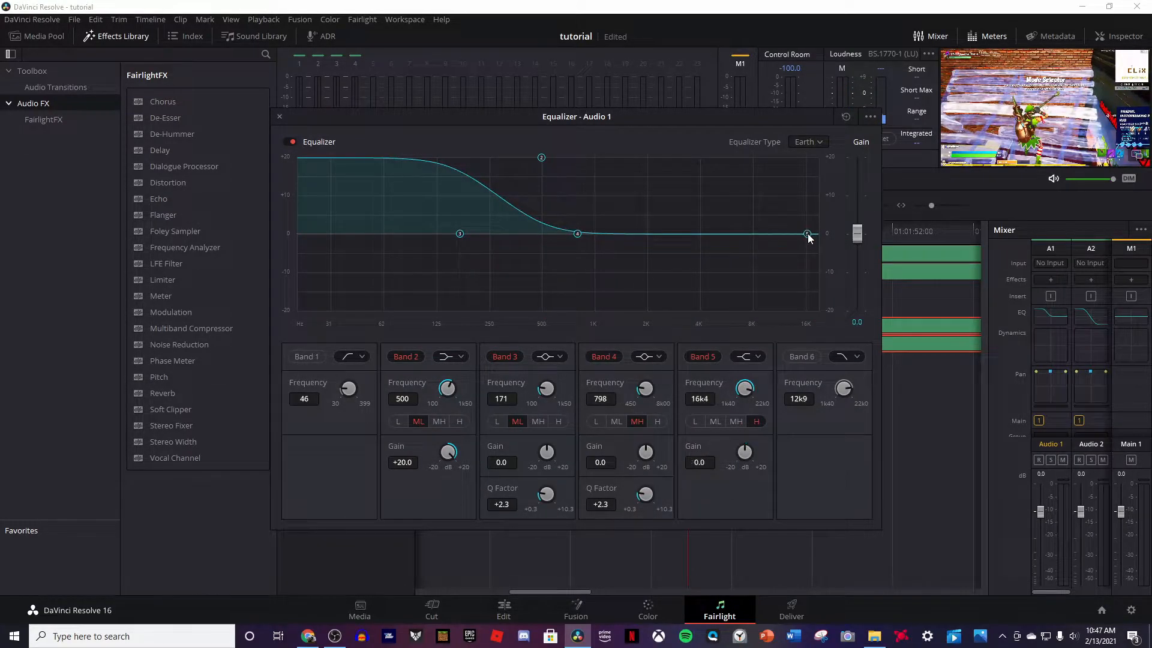
left_click_drag(541, 157, 333, 237)
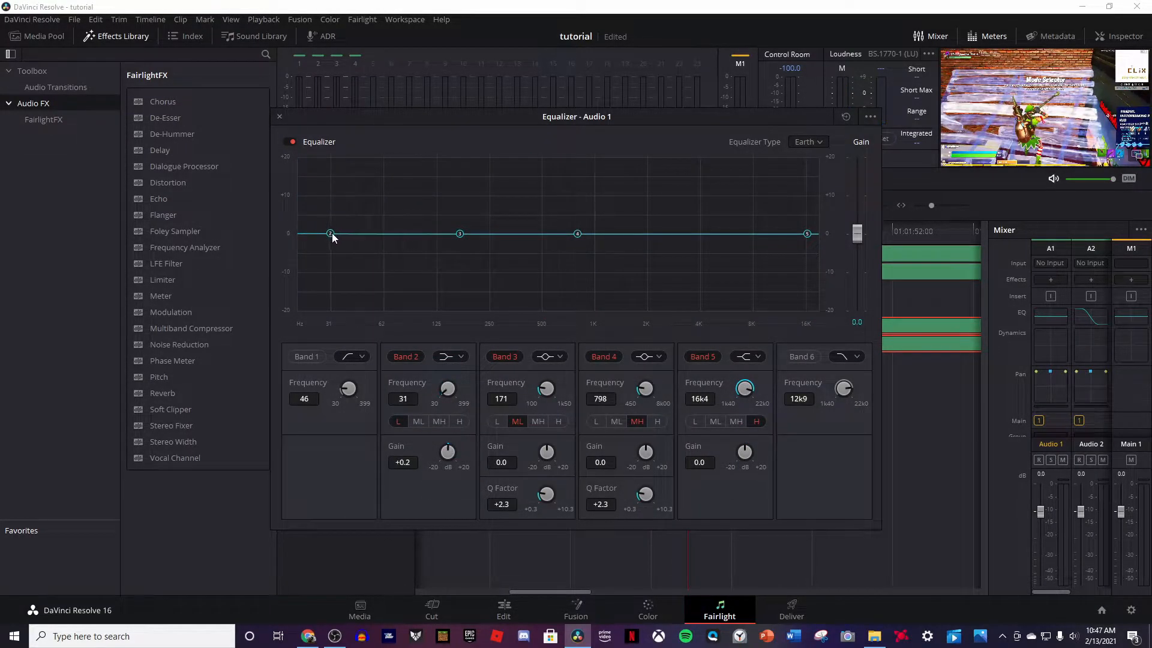
- Flatten the Audio 2 equalizer, with band 5 at 16.3 kHz, -0.2 dB and band 2 at 31 Hz, 0 dB
left_click(280, 117)
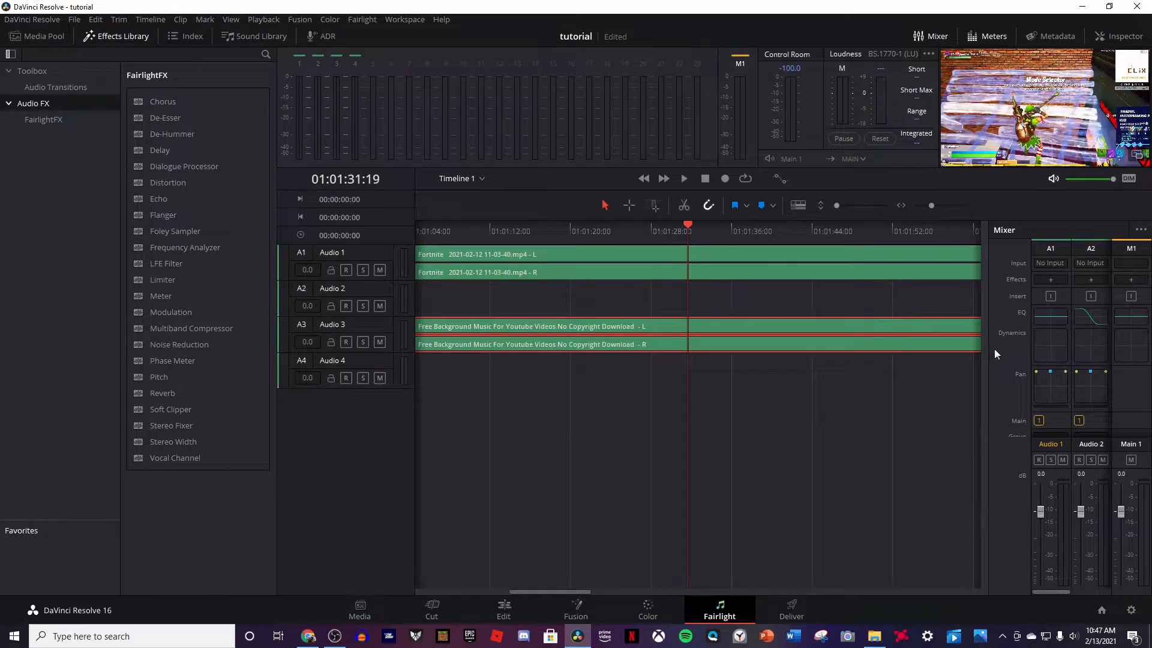
double_click(1089, 318)
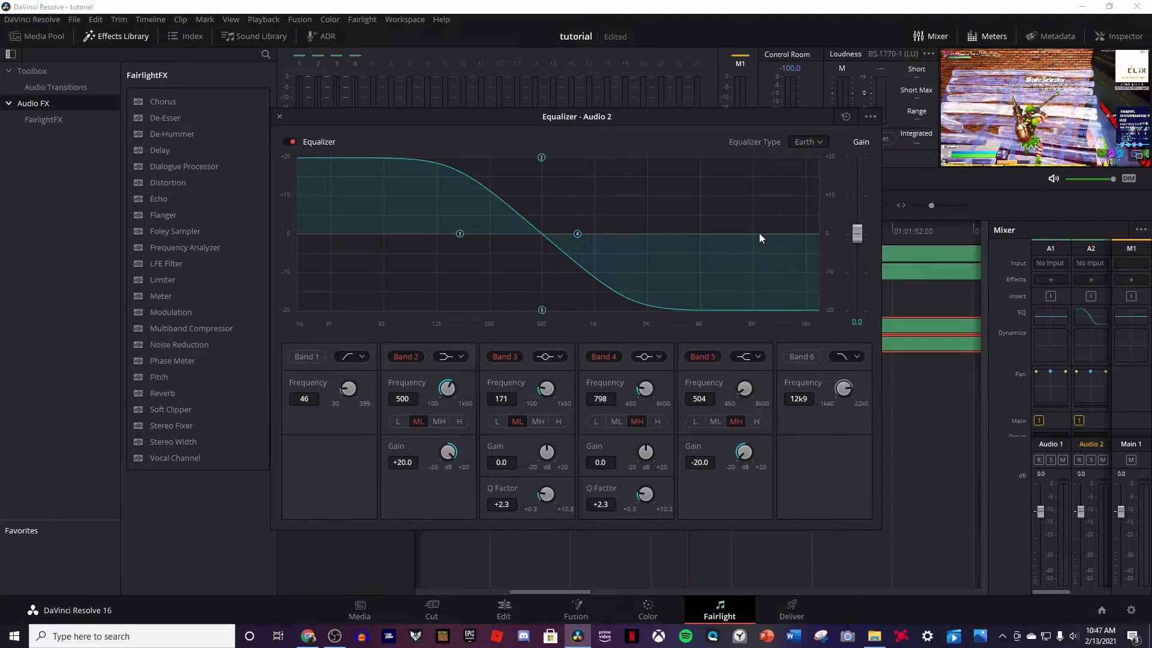
left_click_drag(543, 311, 784, 235)
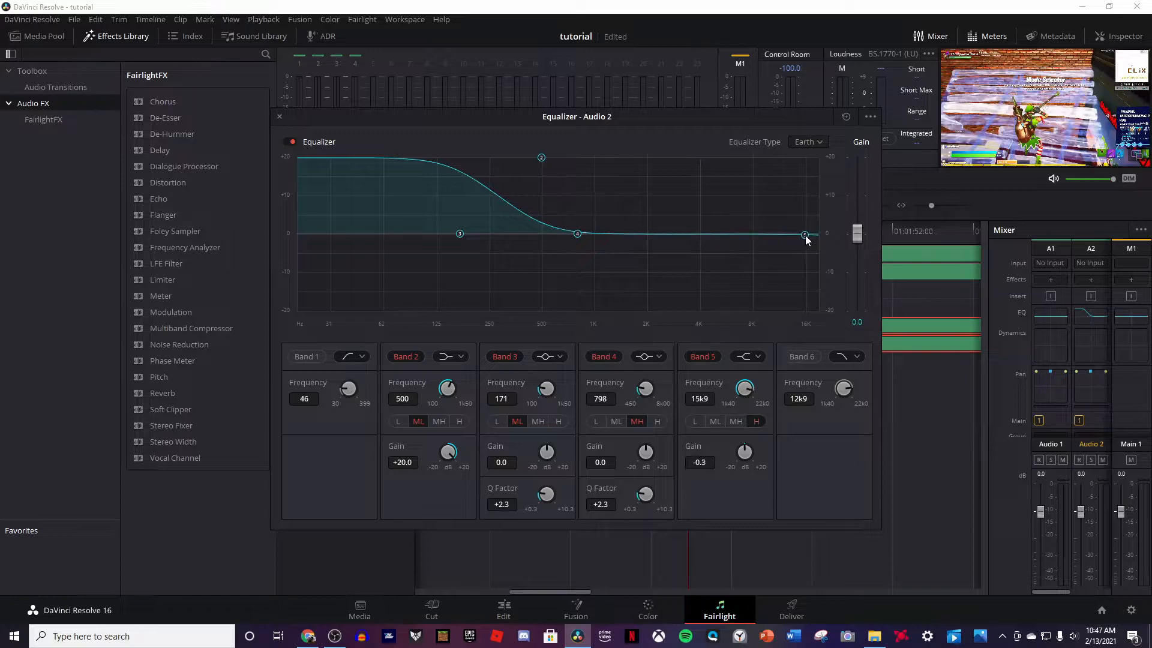
left_click_drag(541, 158, 332, 233)
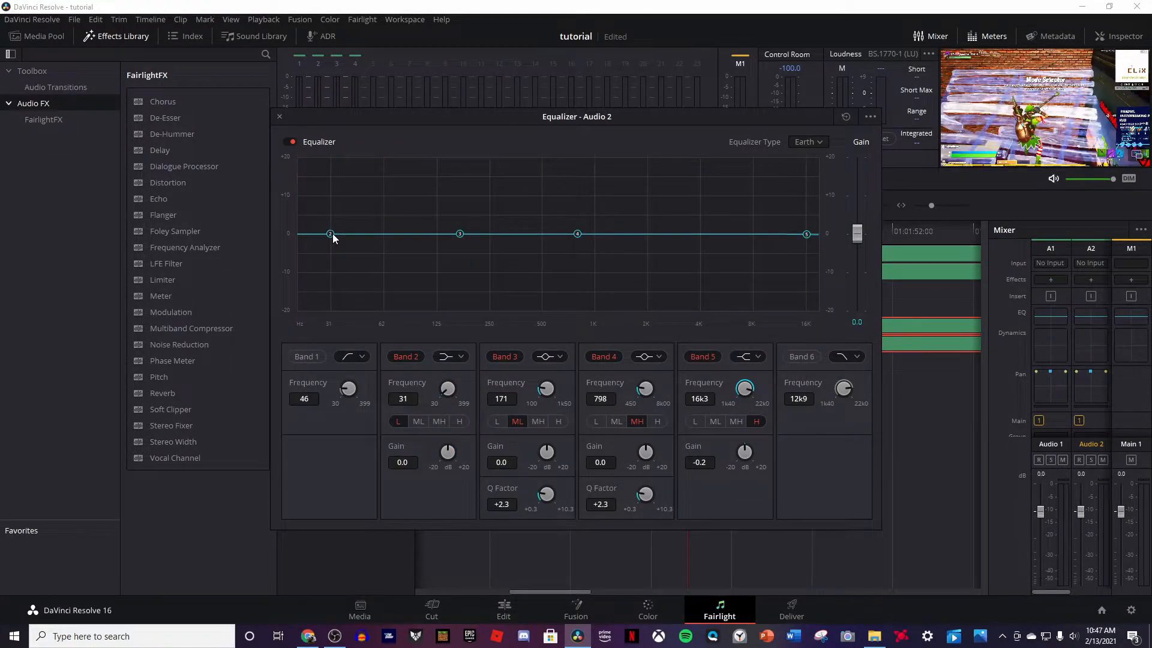
left_click(280, 114)
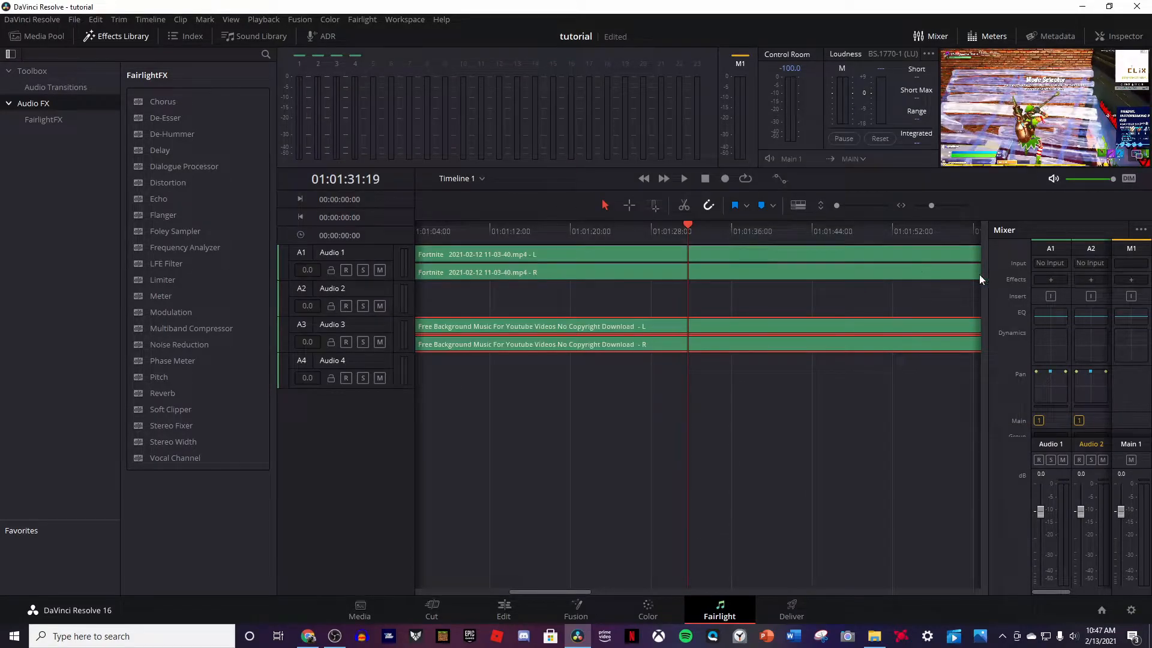
- Try the muffled equalizer curve on the Main 1 bus, with band 5 at 508 Hz, -20 dB and band 2 at 508 Hz, +20 dB
left_click(1140, 230)
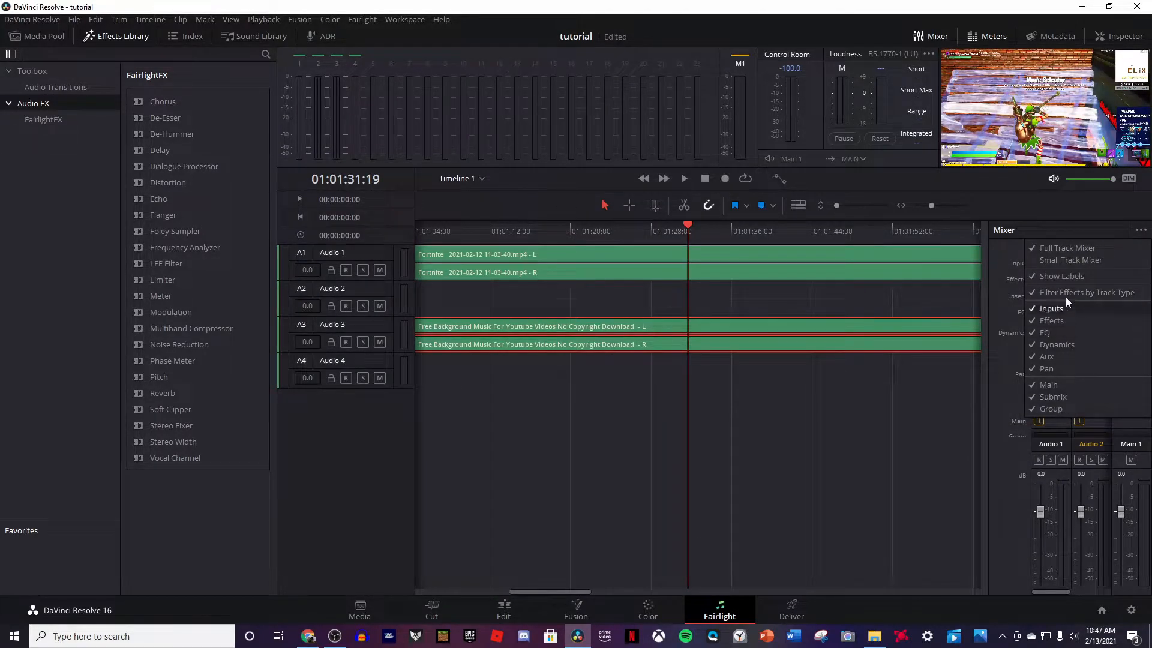
left_click(1041, 221)
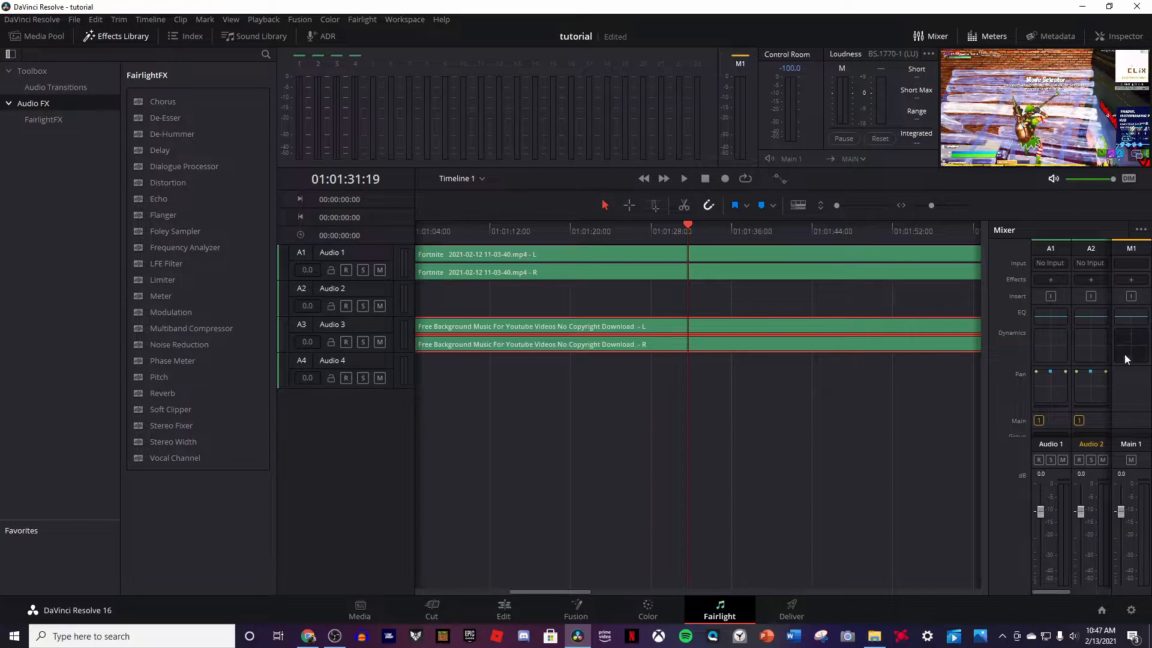
left_click(1131, 318)
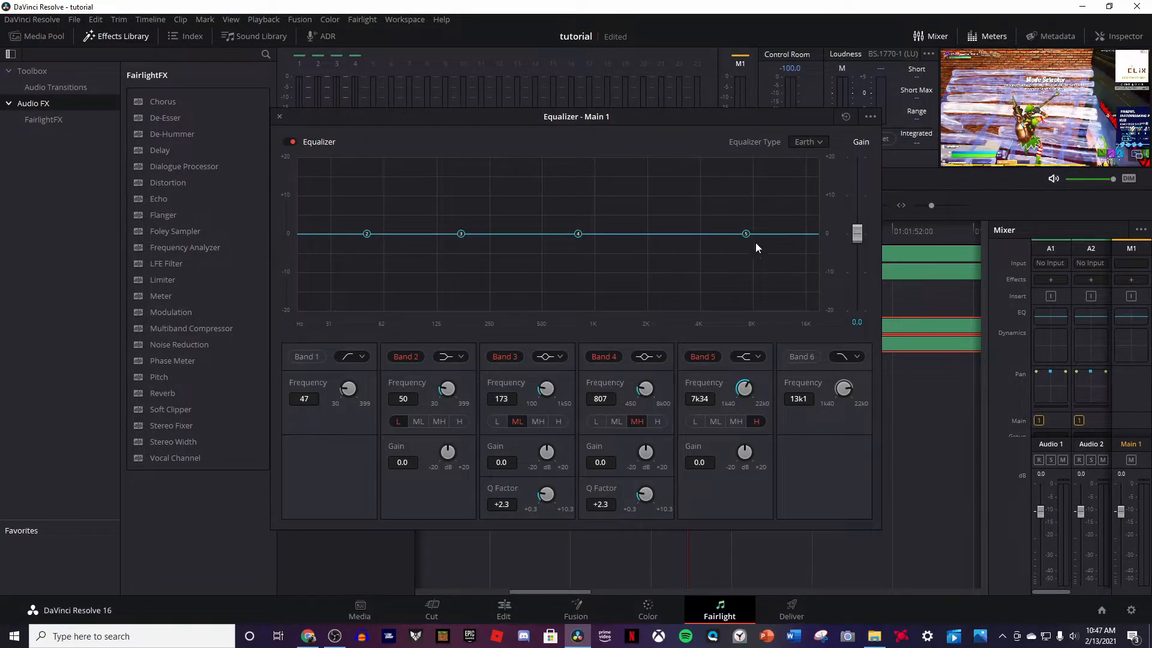
left_click_drag(746, 234, 543, 315)
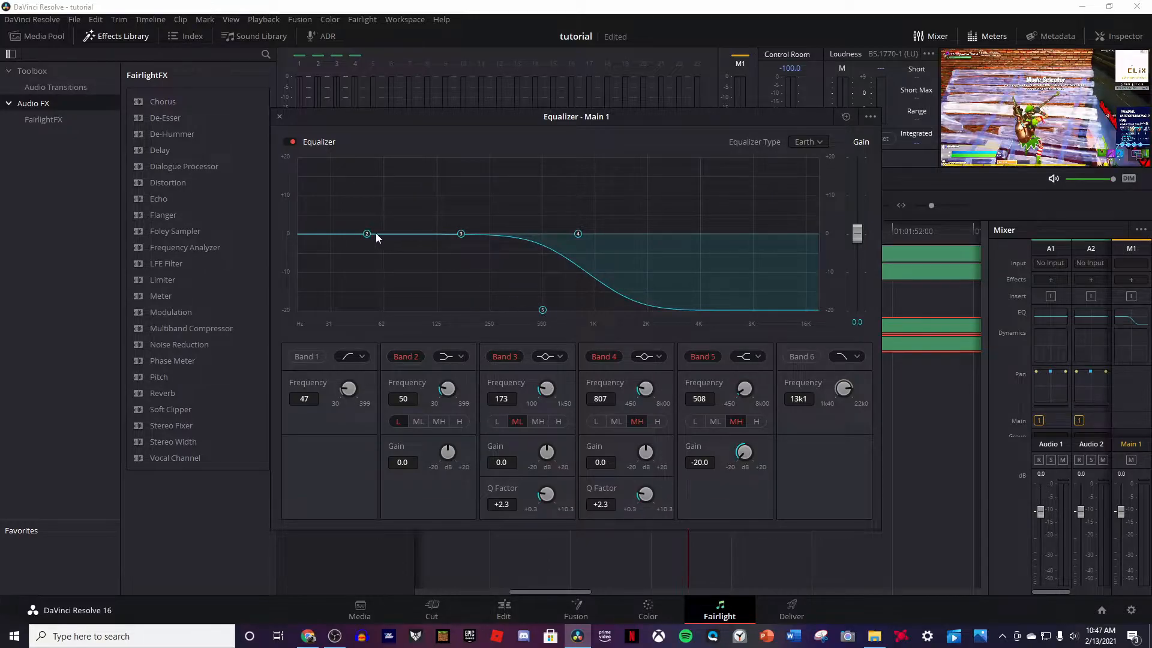
left_click_drag(367, 233, 543, 160)
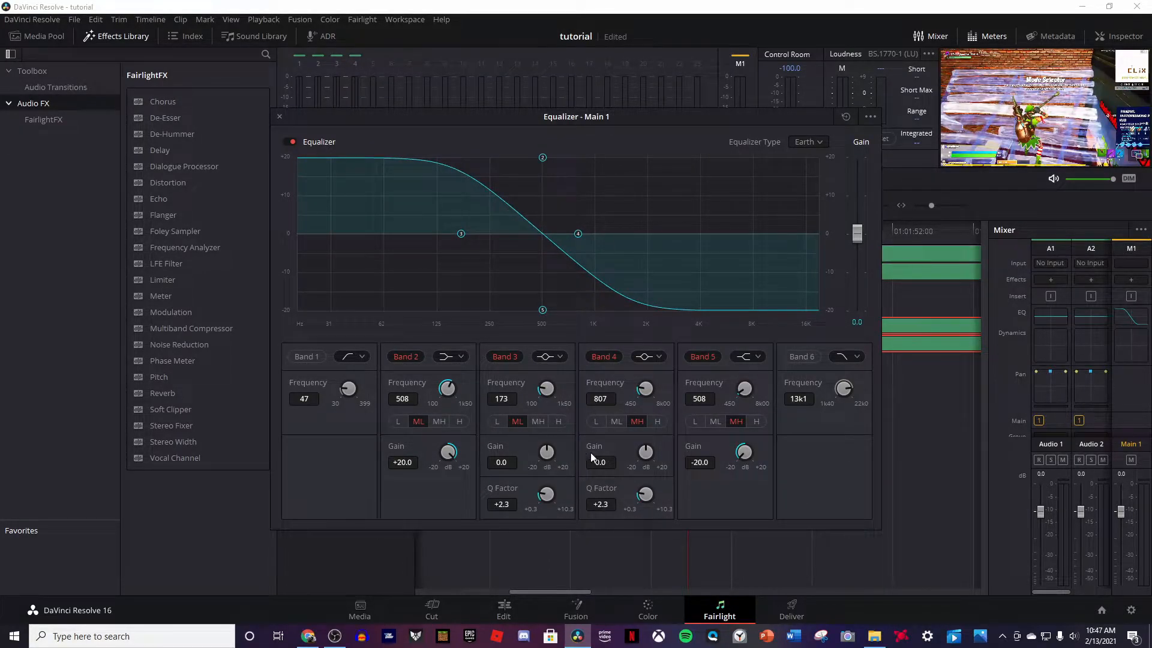
- Play back the timeline on the Cut page from 01:01:28:01 to about 01:01:39:28 to hear the Main 1 equalizer
left_click(432, 609)
left_click_drag(609, 482, 945, 455)
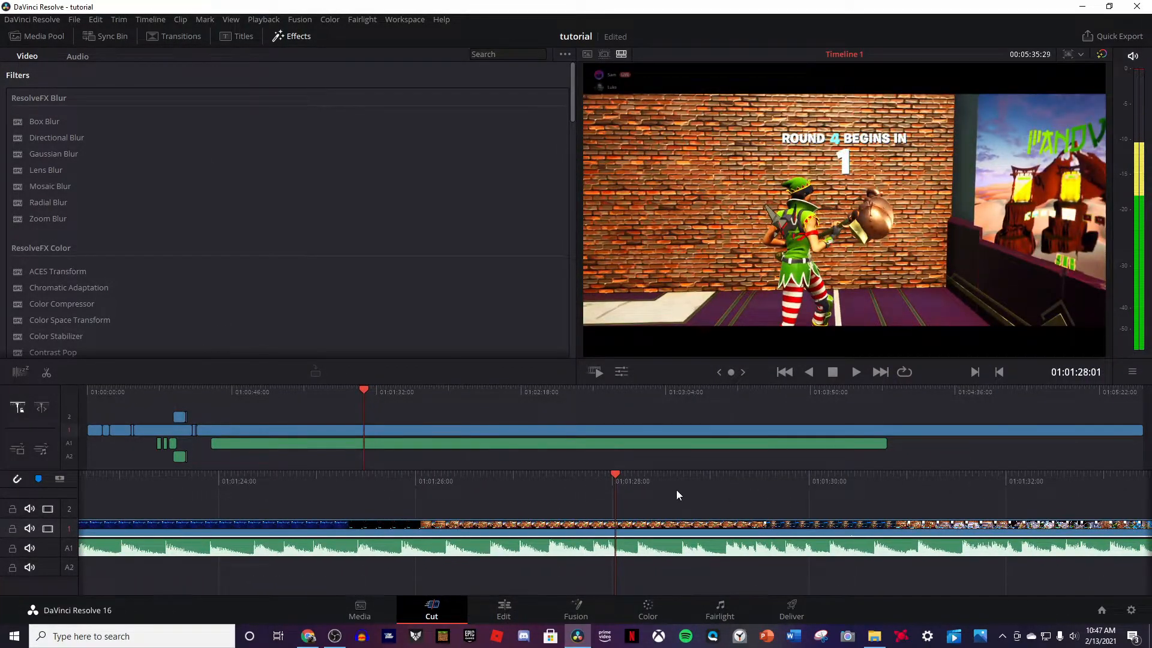
key("space")
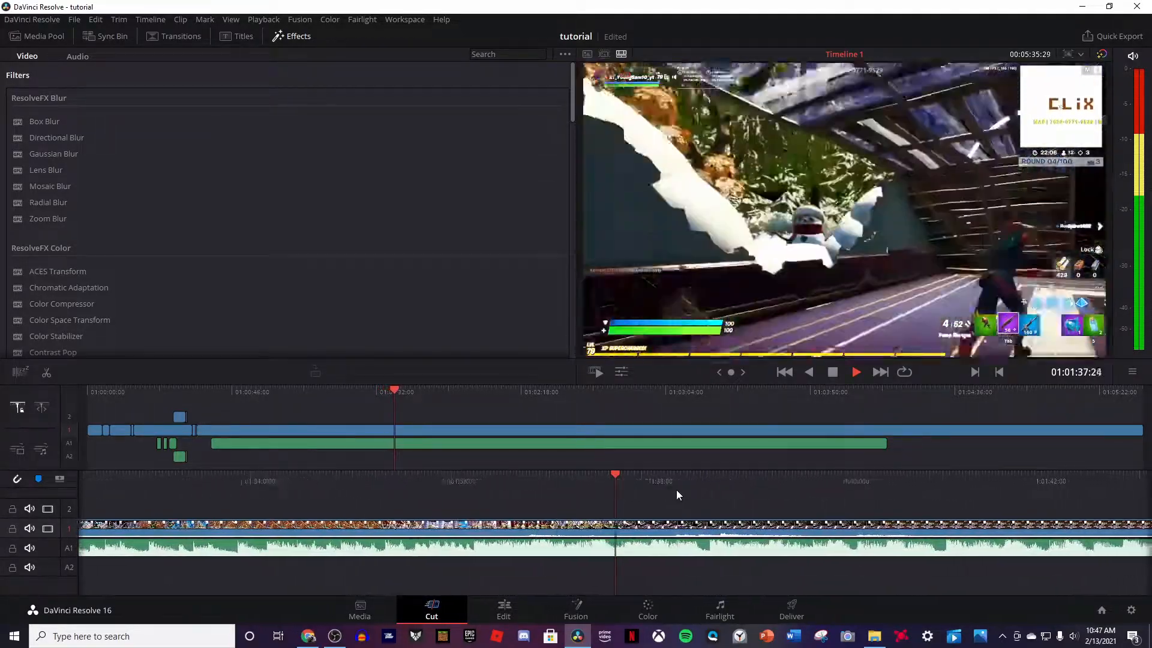
key("space")
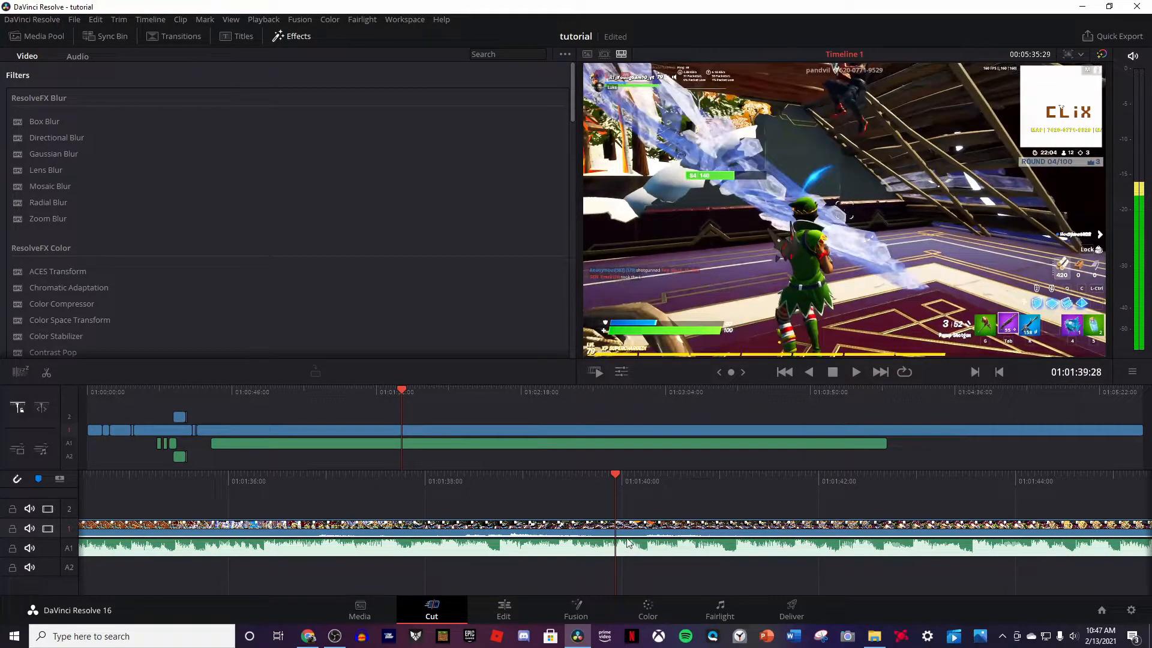
- Lower band 2 of the Main 1 equalizer to +15.1 dB at 504 Hz and listen to the change on the Cut page
left_click(735, 607)
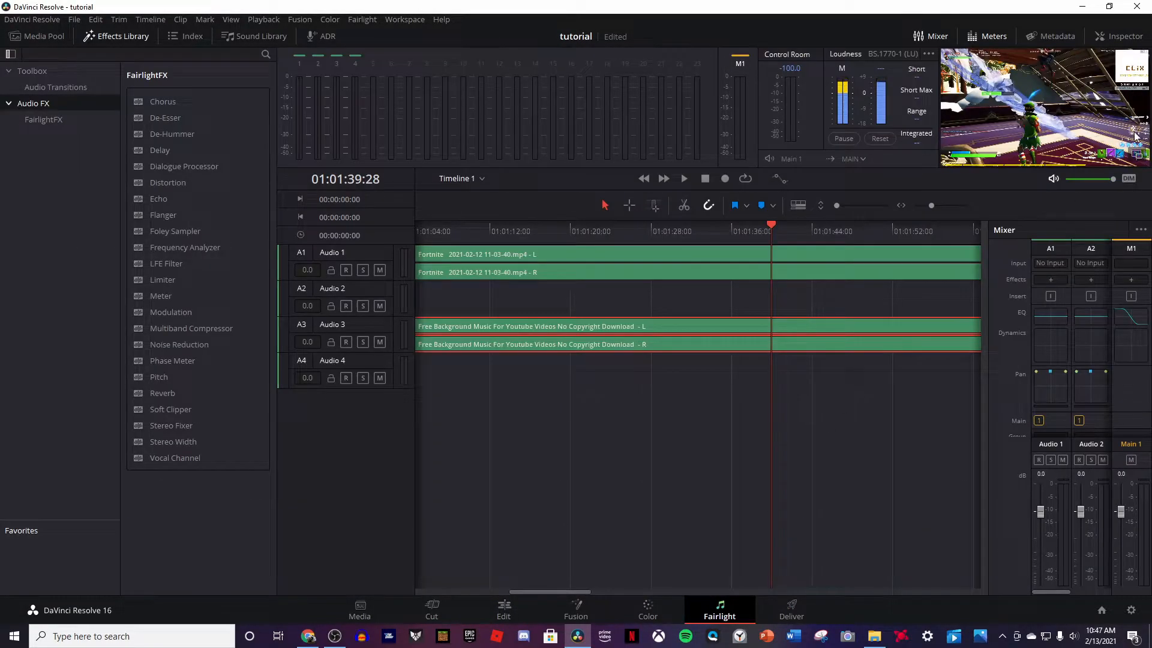
double_click(1133, 314)
mouse_move(542, 159)
left_mouse_down()
mouse_move(438, 180)
mouse_move(543, 180)
left_mouse_up()
left_click(451, 605)
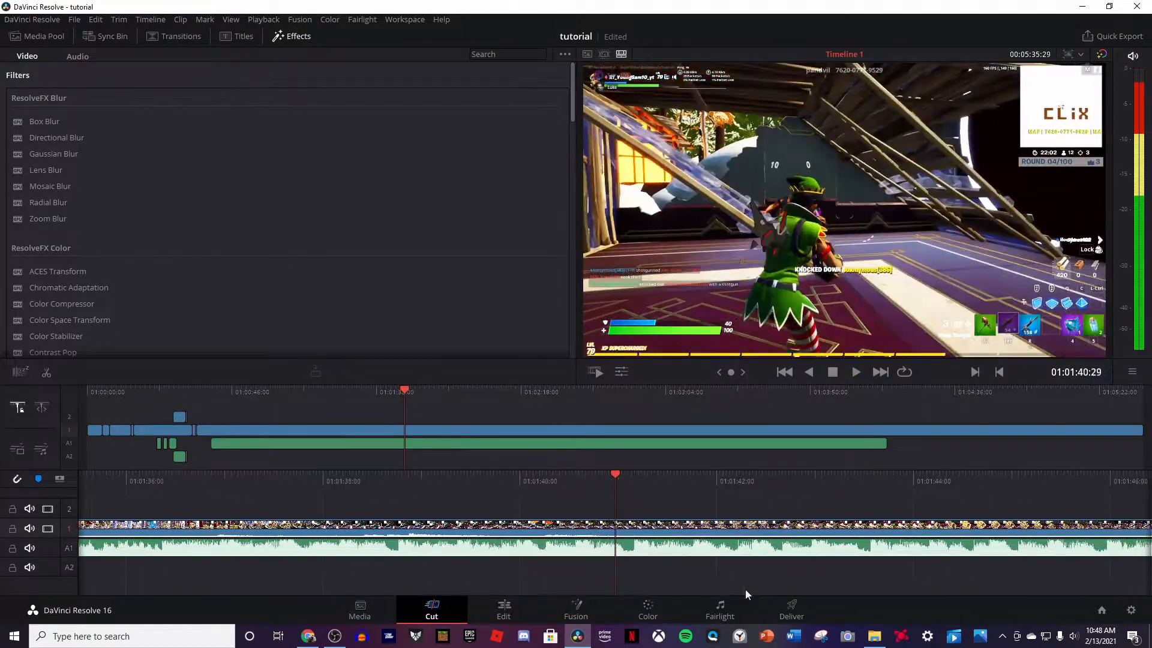
- Lower band 2 of the Main 1 equalizer further to +5.7 dB at 500 Hz and play back the result on the Cut page
left_click(735, 618)
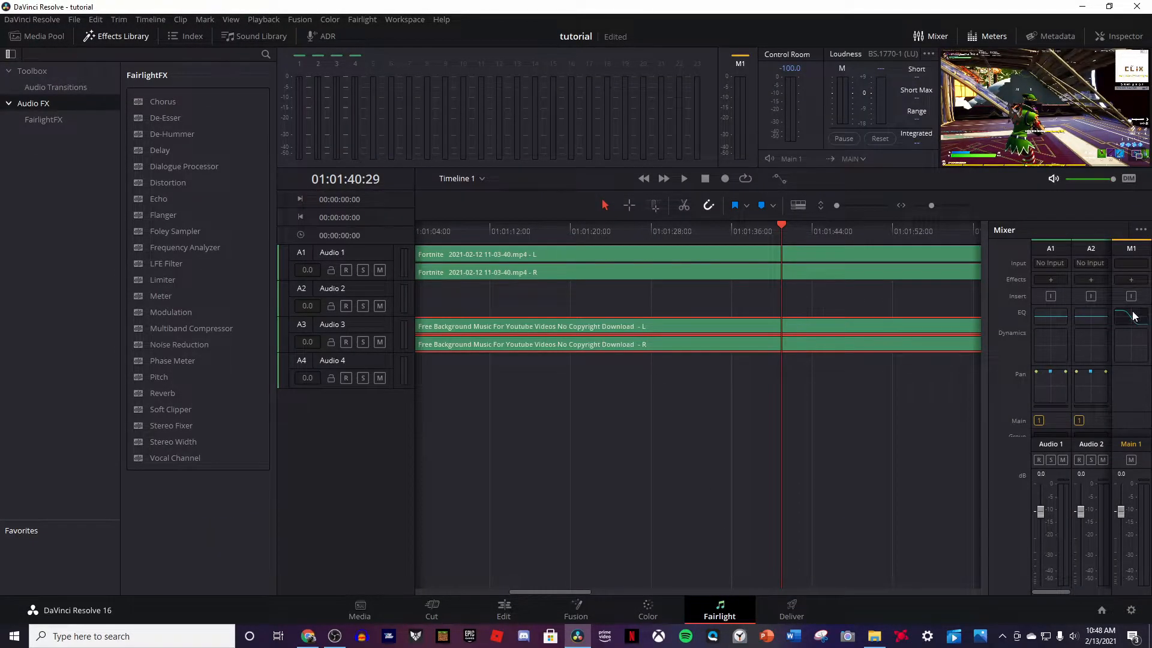
left_click(1132, 315)
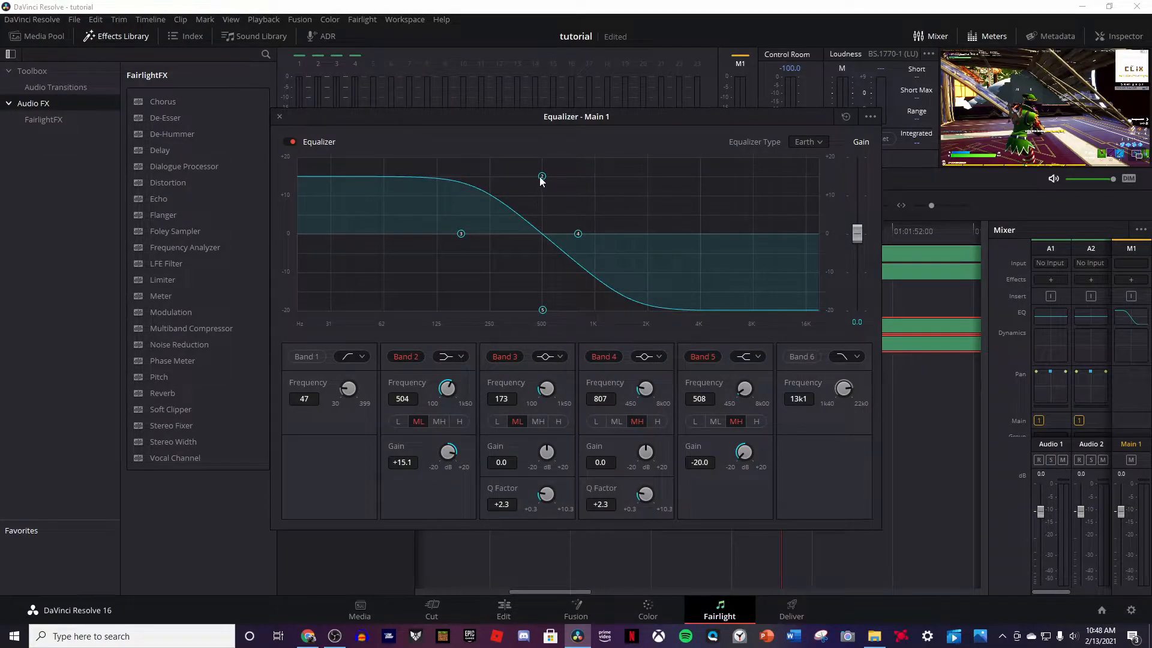
left_click_drag(541, 180, 543, 215)
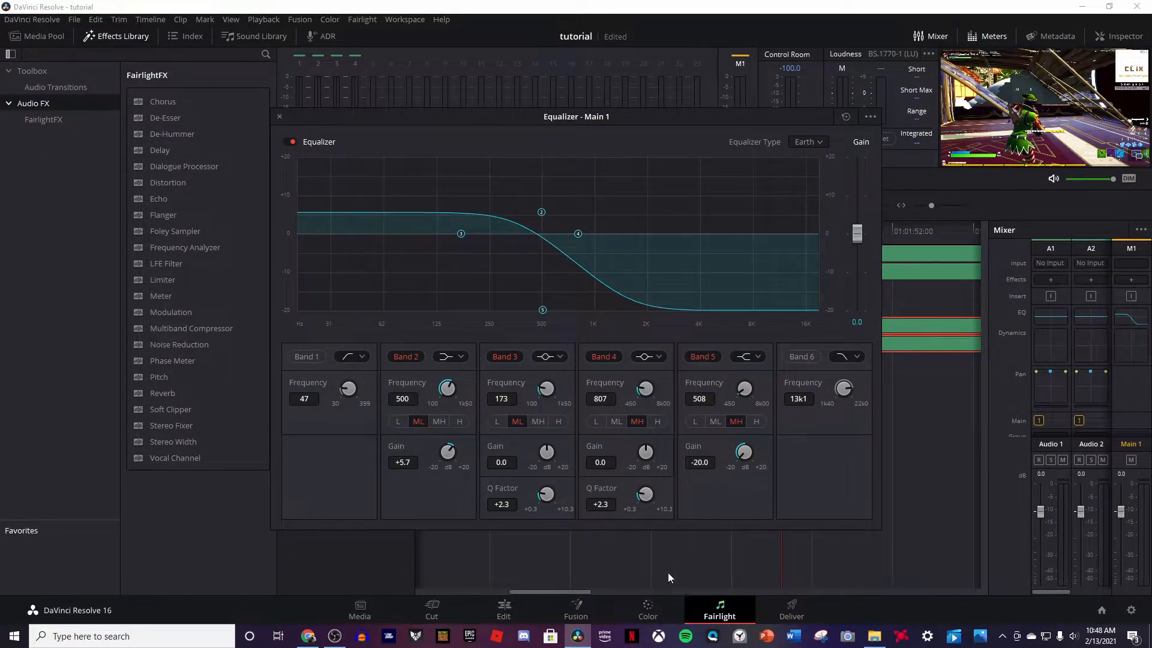
left_click(435, 610)
key("space")
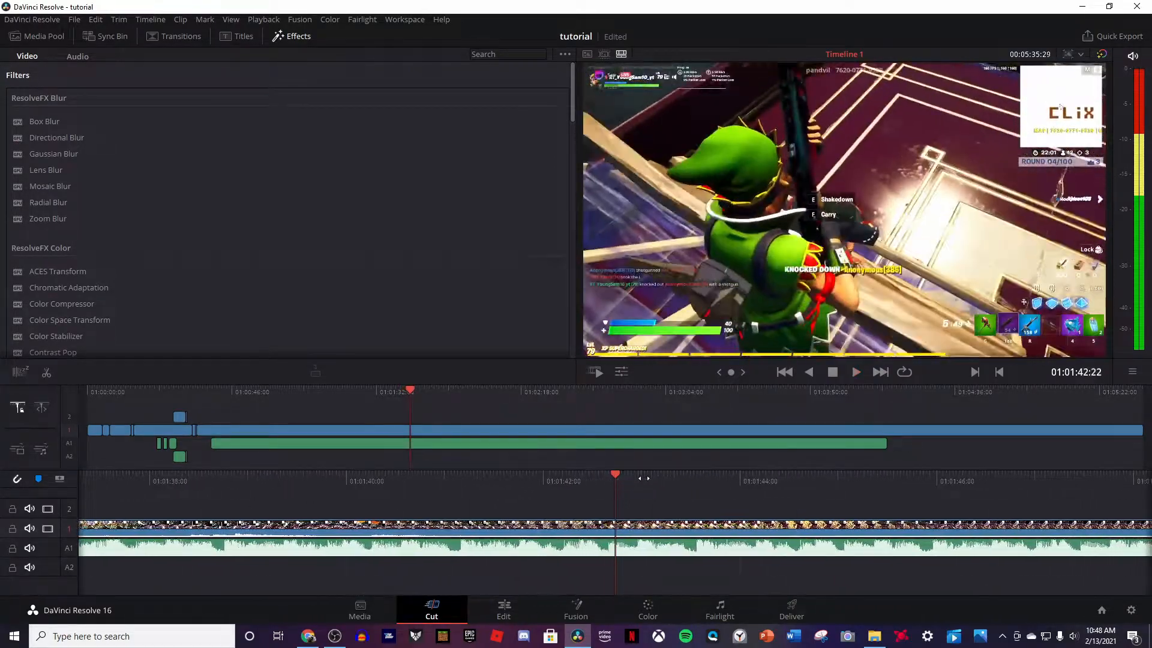
- Set band 2 of the Main 1 equalizer to 31 Hz, +0.2 dB and play the Cut page timeline up to 01:01:48:02
left_click(721, 610)
left_click(1140, 324)
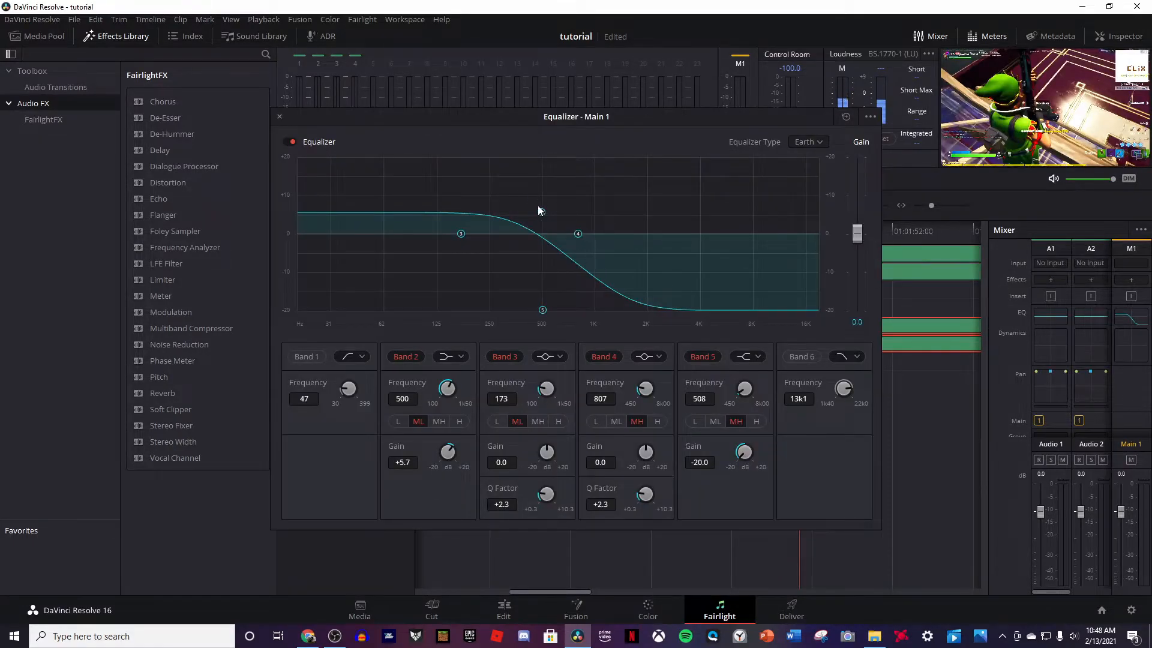
left_click_drag(536, 205, 367, 222)
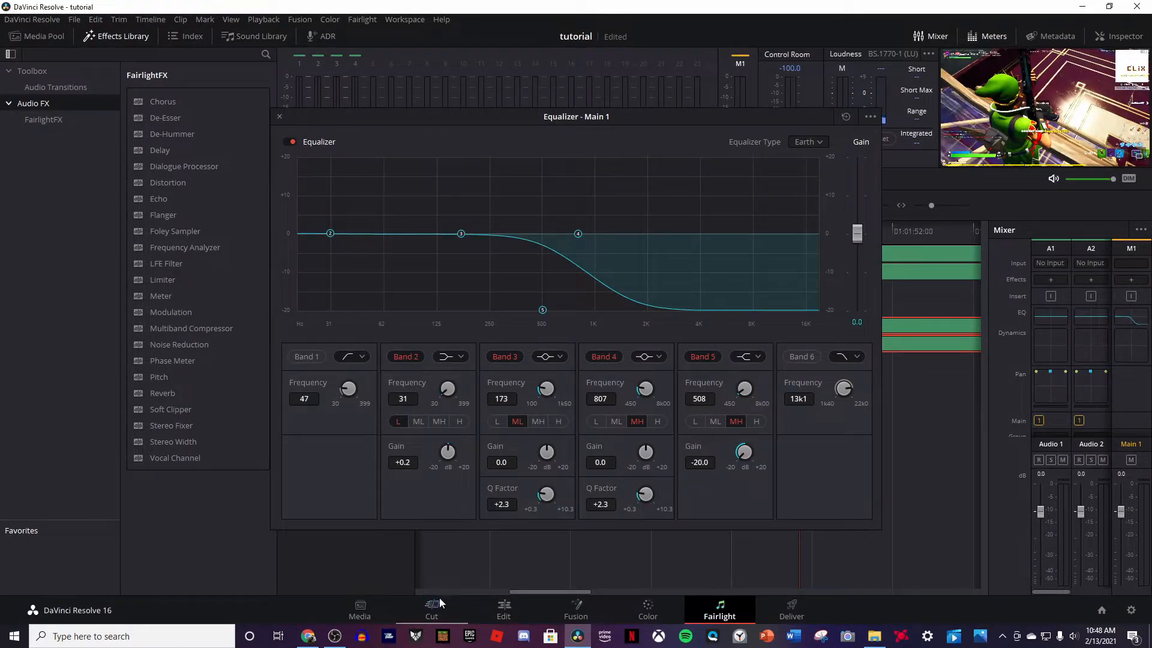
left_click(432, 607)
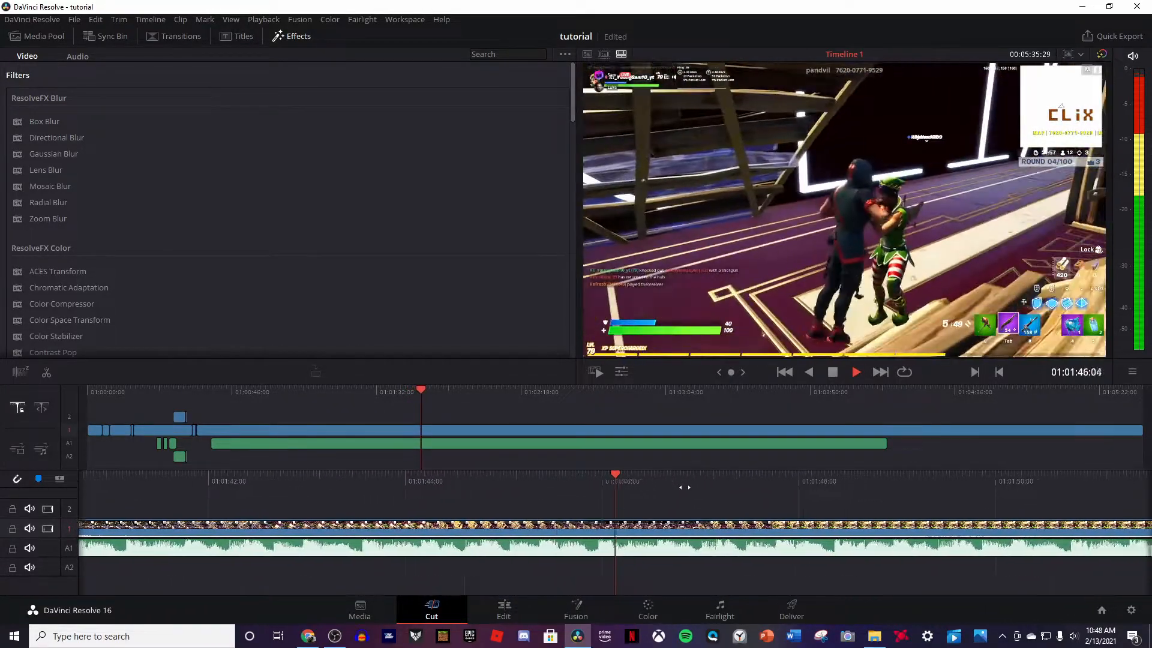
key("space")
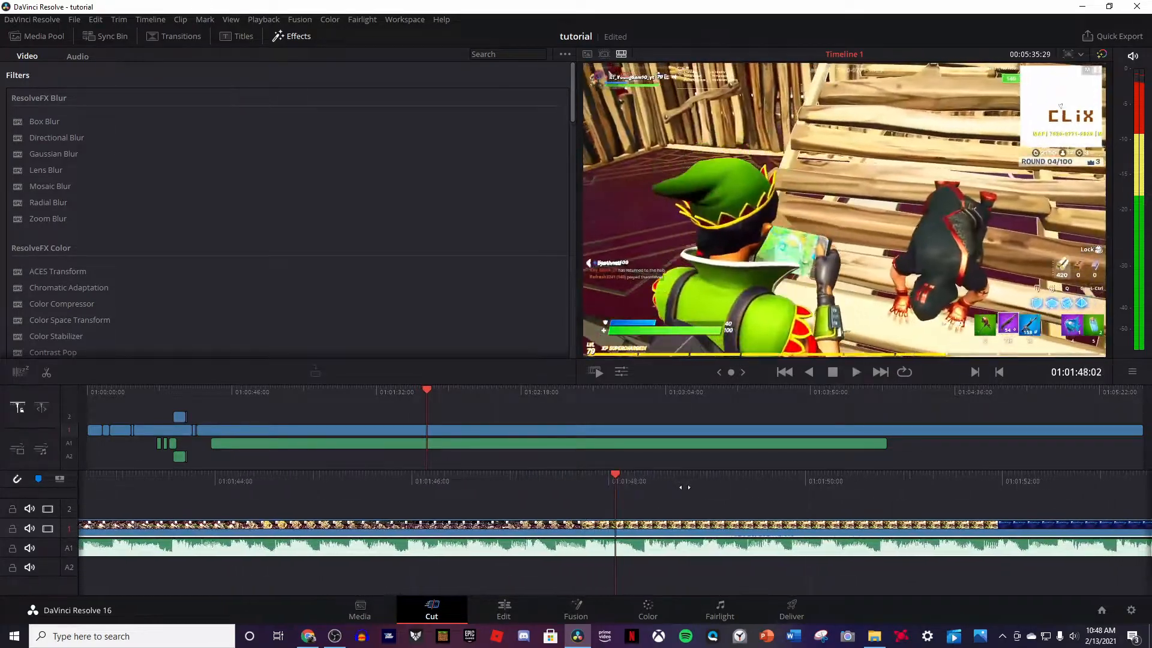
left_click(666, 546)
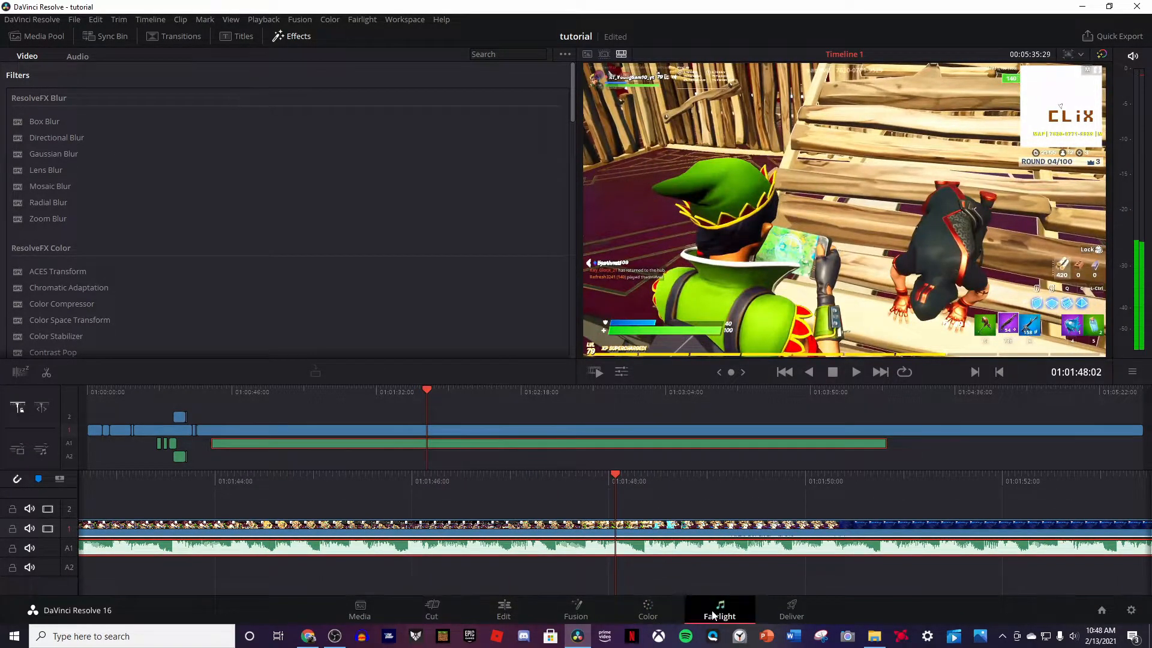
- Try Main 1 equalizer bands 2–5 at 263 Hz/+15.4 dB, 3.04 kHz/+20 dB, 125 Hz/-20 dB and 2.03 kHz/-15.6 dB, and play back the result
left_click(713, 612)
left_click(1121, 321)
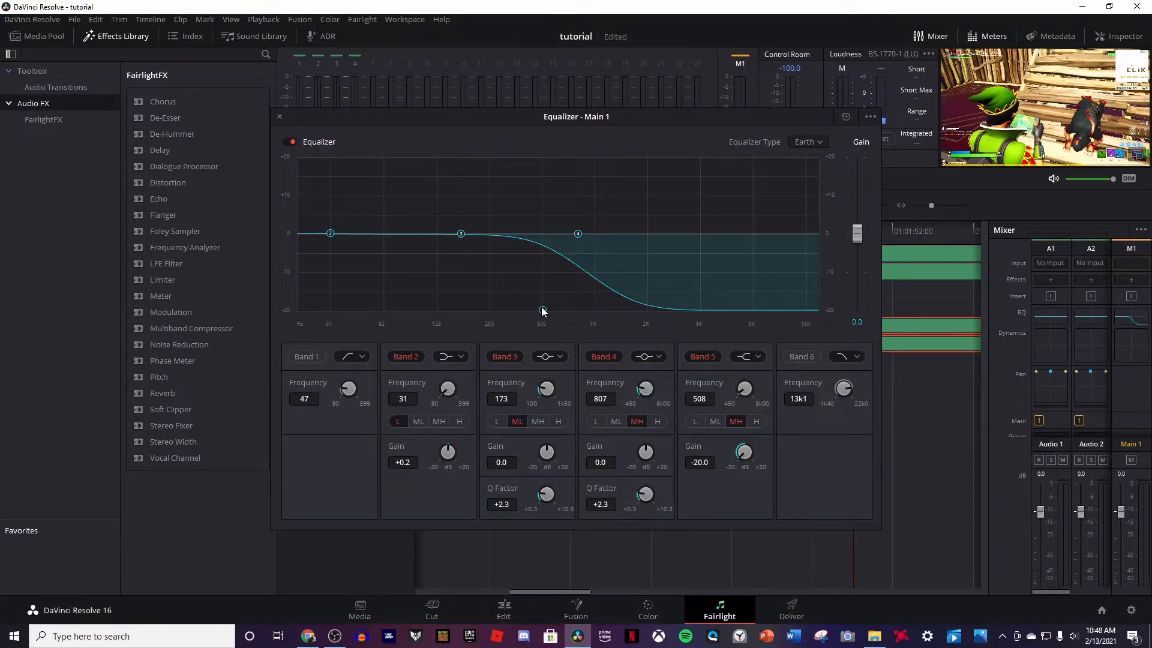
left_click_drag(542, 311, 728, 265)
left_click_drag(578, 236, 436, 310)
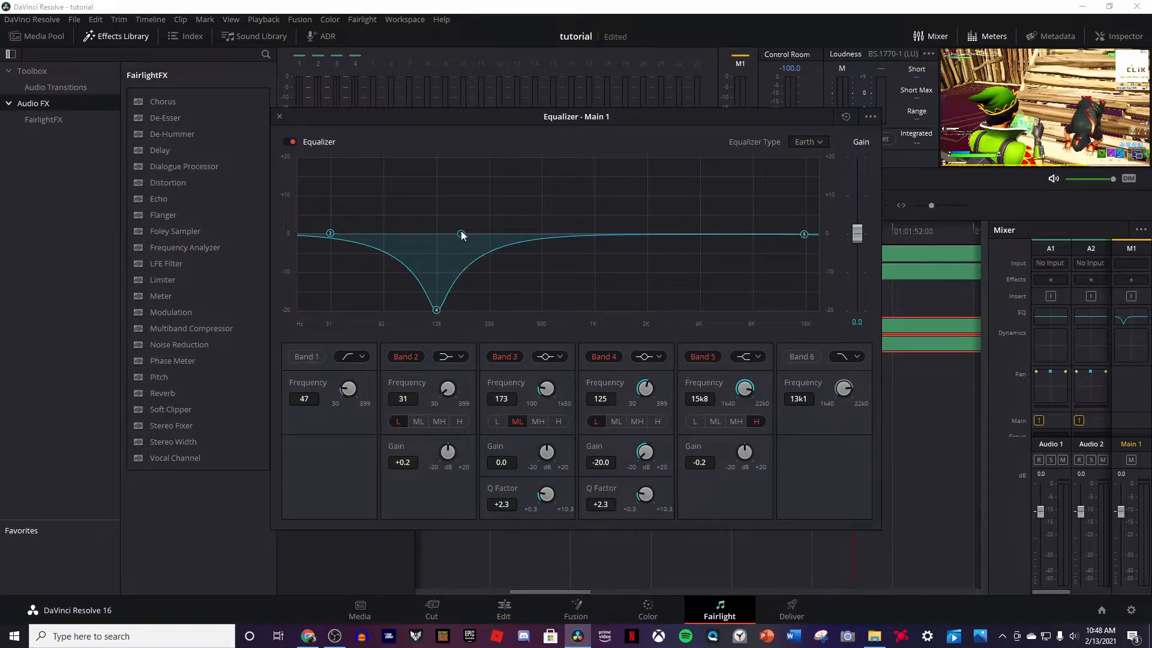
left_click_drag(461, 235, 681, 147)
left_click_drag(330, 230, 502, 182)
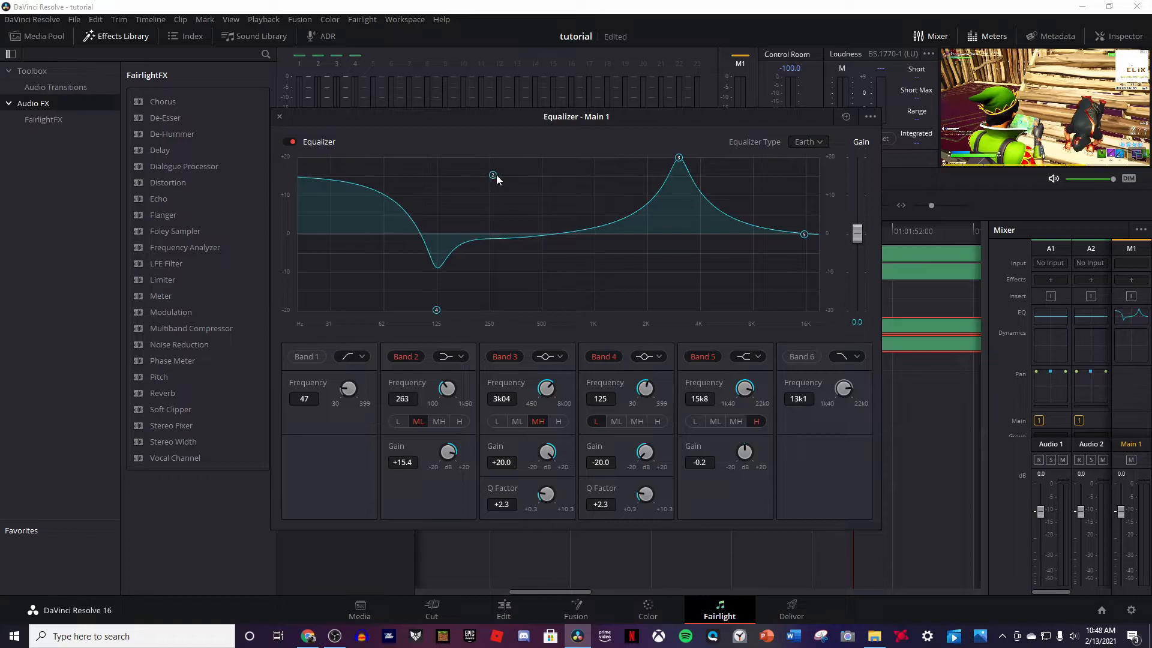
left_click_drag(804, 236, 626, 292)
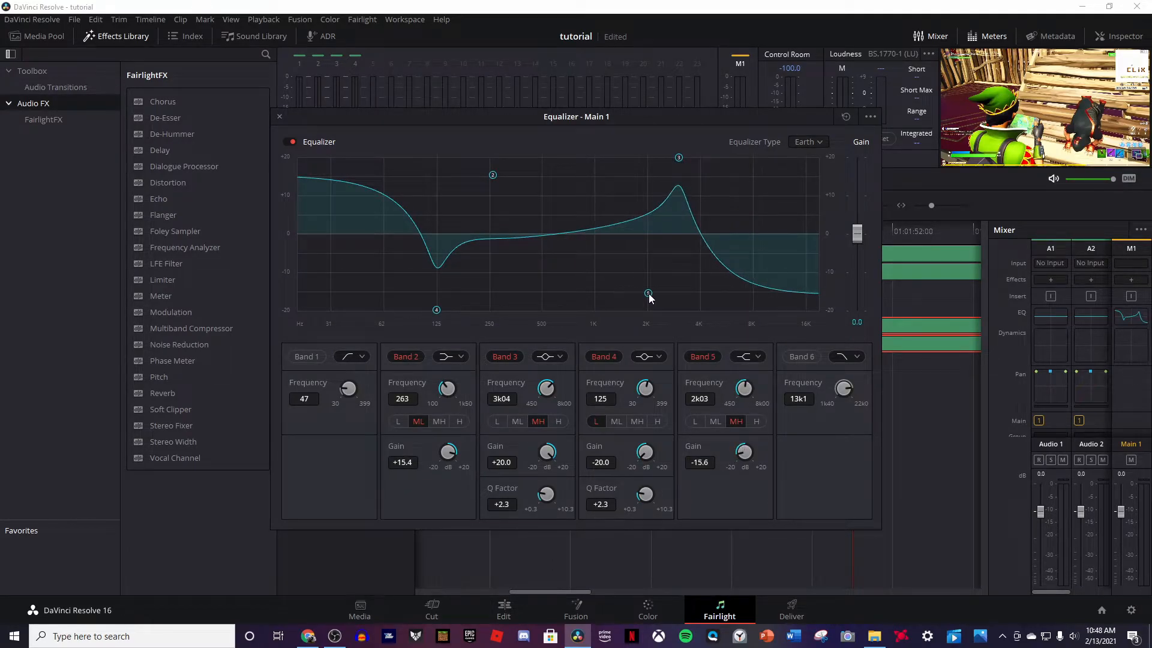
left_click(444, 610)
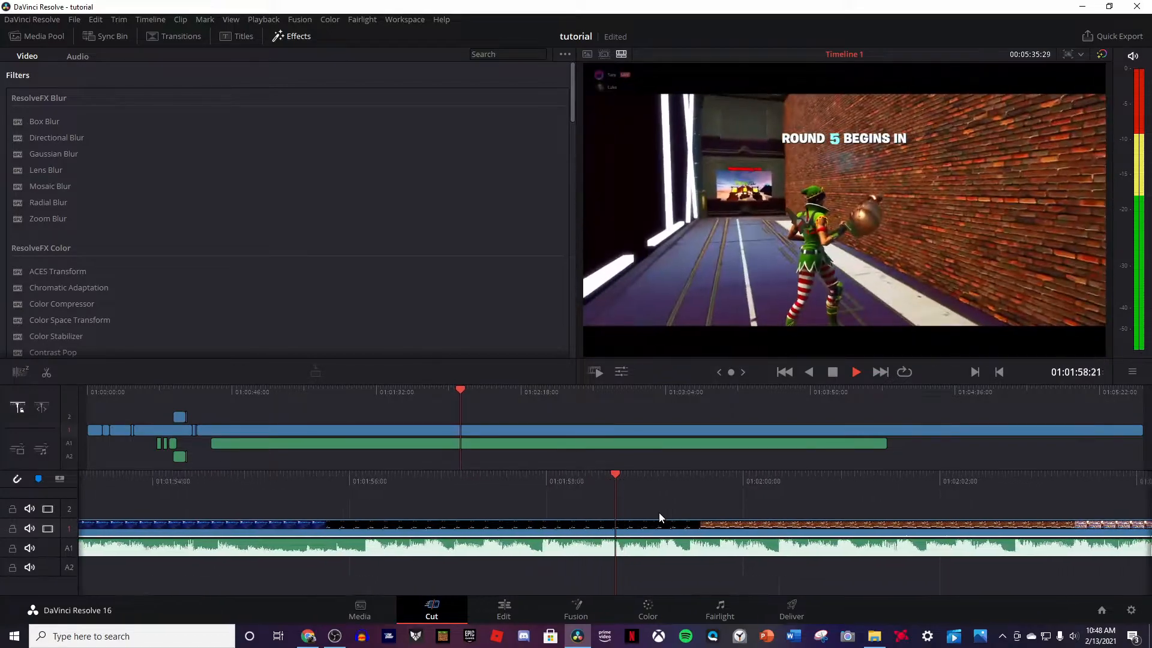
key("space")
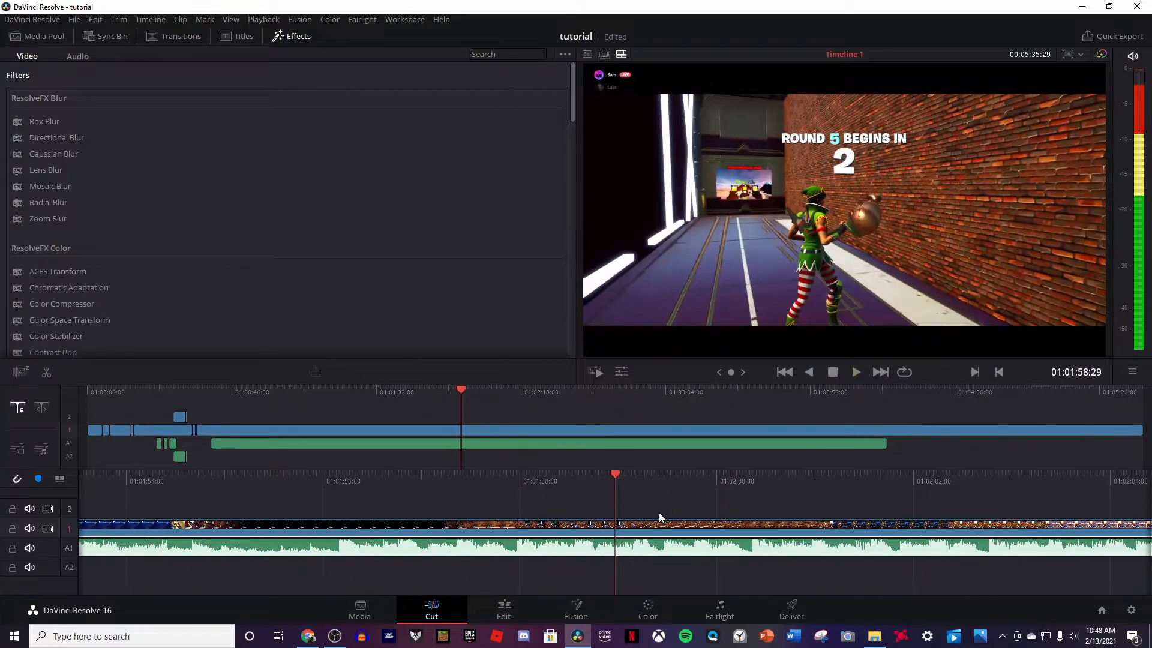
- Flatten the Main 1 equalizer, with bands 2–5 at 20 Hz/+0.2 dB, 251 Hz/+0.3 dB, 2.03 kHz/0 dB and 15.9 kHz/0 dB
left_click(717, 607)
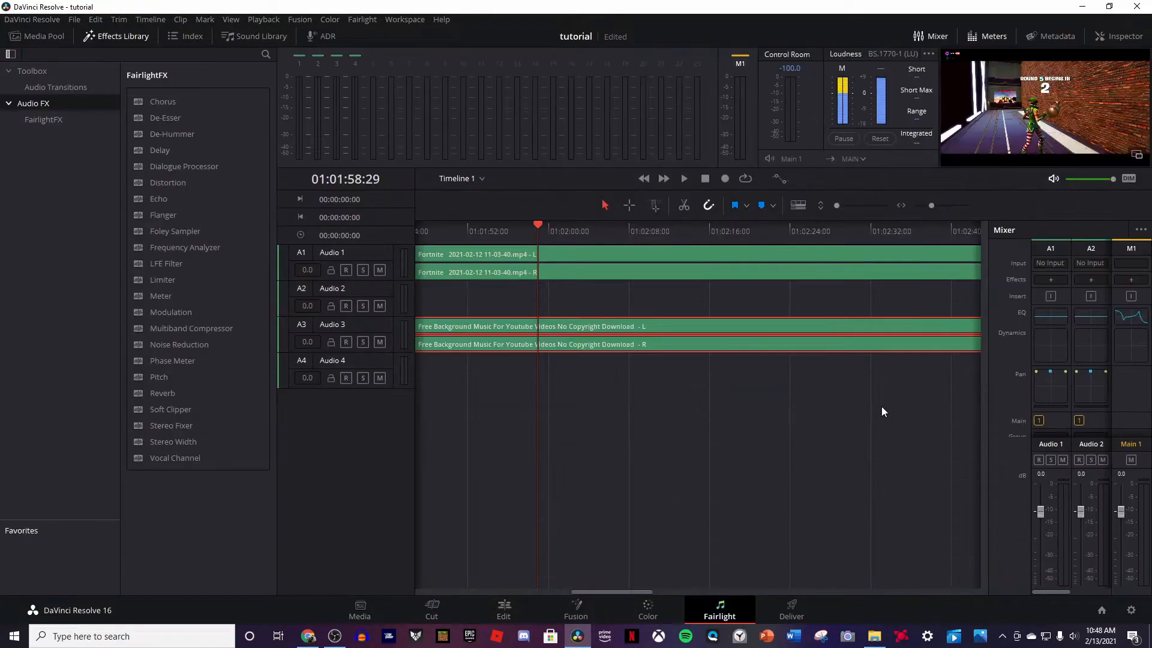
double_click(1131, 316)
left_click_drag(649, 294, 806, 239)
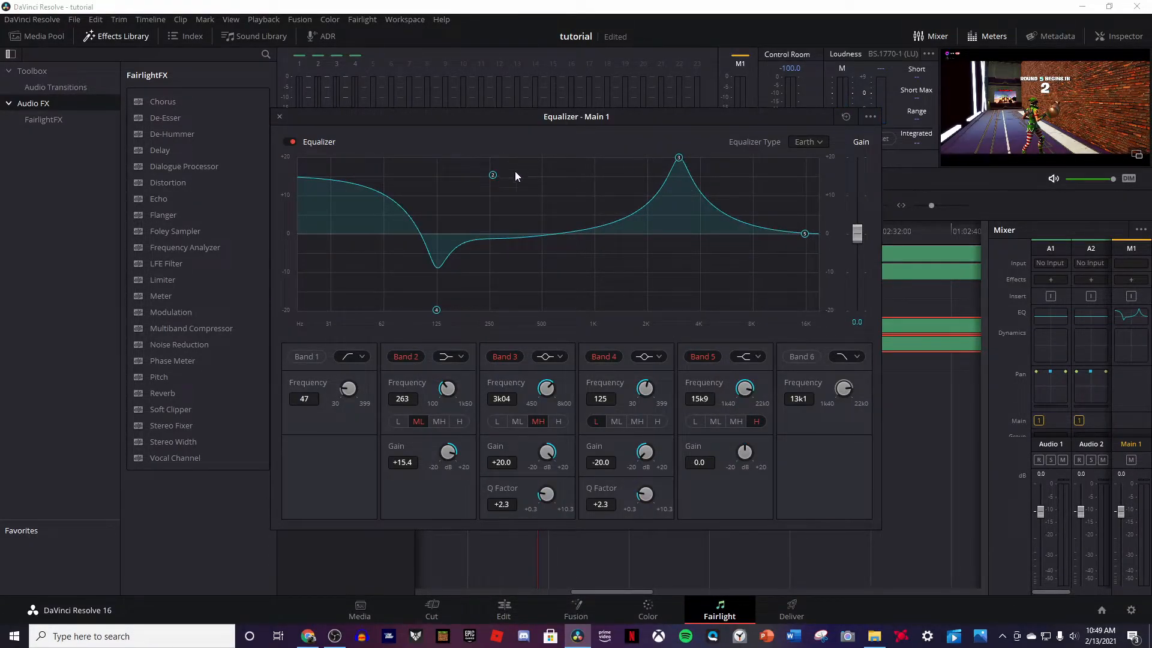
left_click_drag(493, 176, 357, 227)
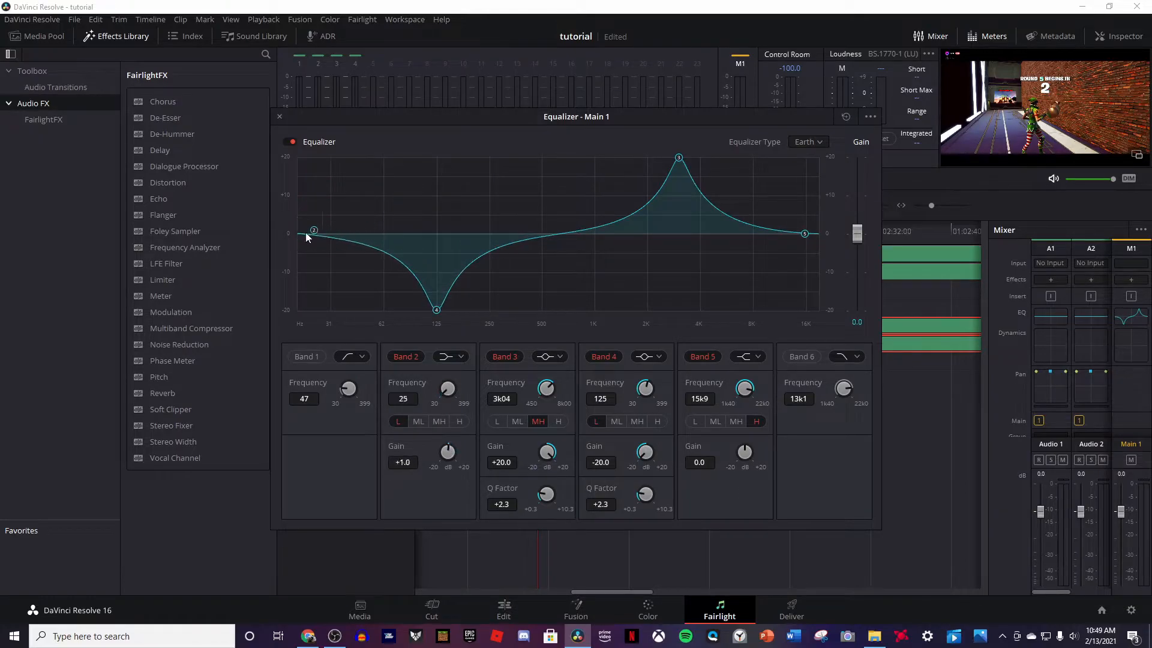
left_click_drag(451, 291, 585, 229)
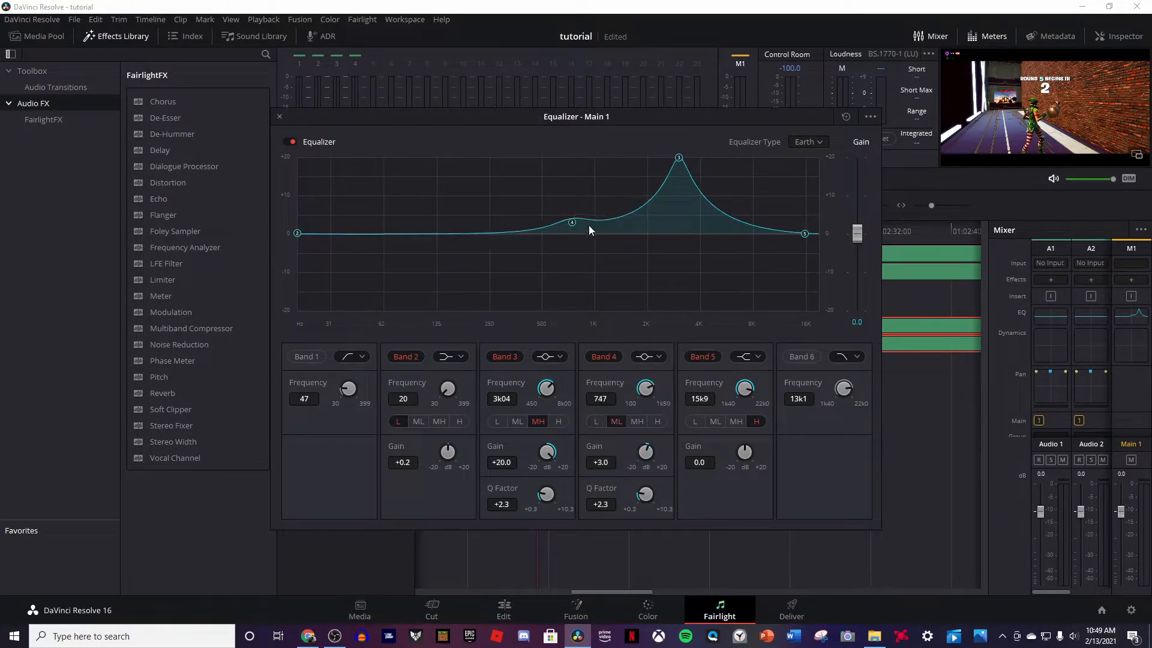
left_click_drag(686, 167, 469, 240)
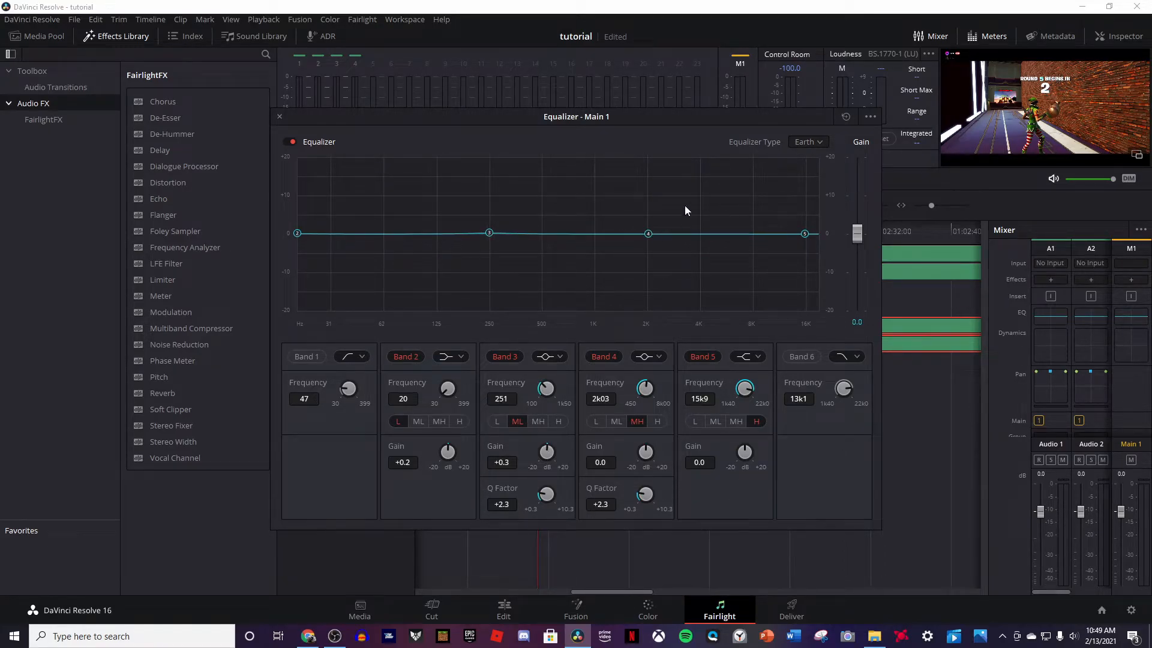
- Close the Main 1 equalizer, apply the Distortion effect to the background music clip on Audio 3, and play back the result on the Cut page
left_click(279, 118)
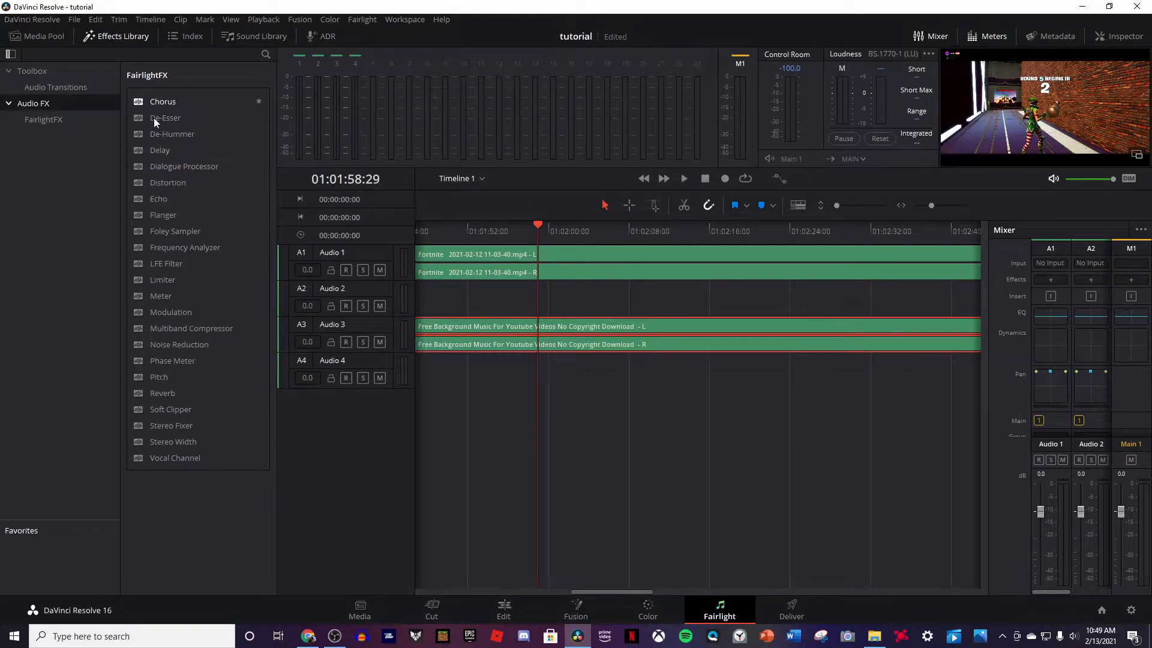
left_click_drag(574, 322, 573, 322)
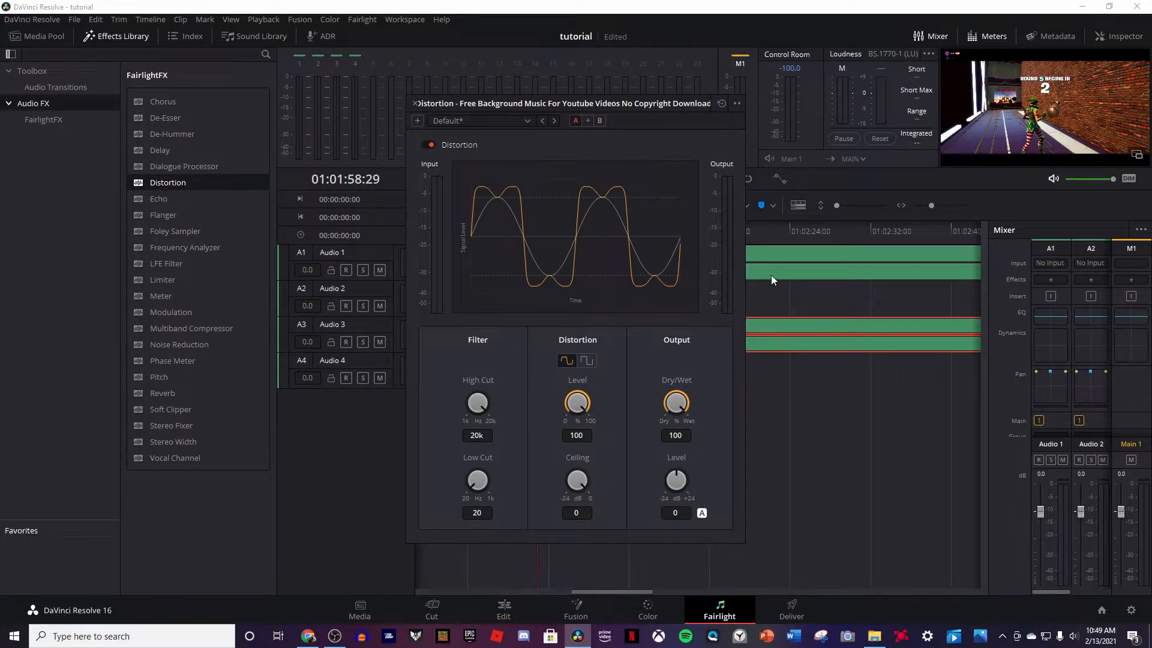
left_click(432, 607)
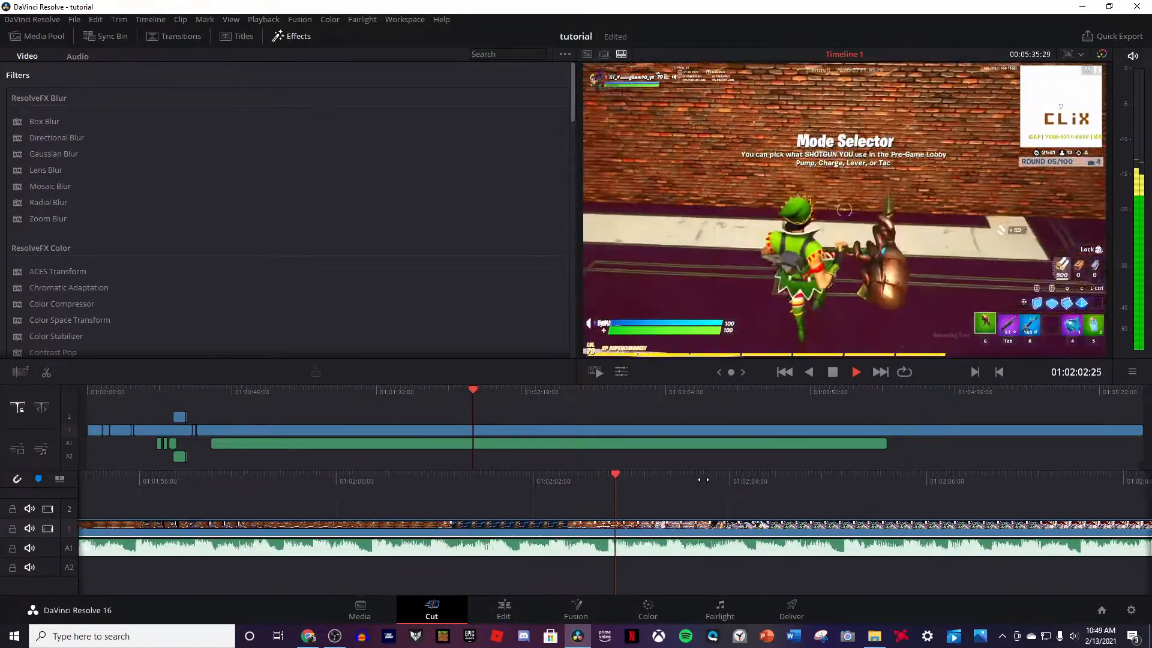
left_click(699, 616)
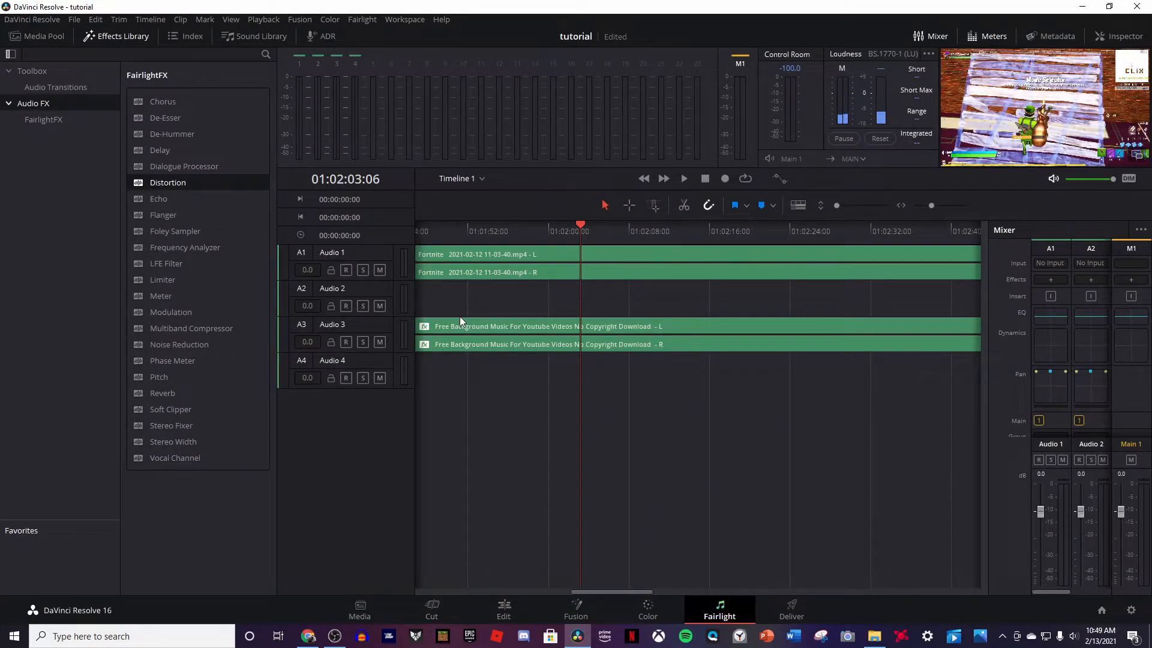
left_click(447, 605)
left_click_drag(627, 479, 679, 477)
key("space")
key("space")
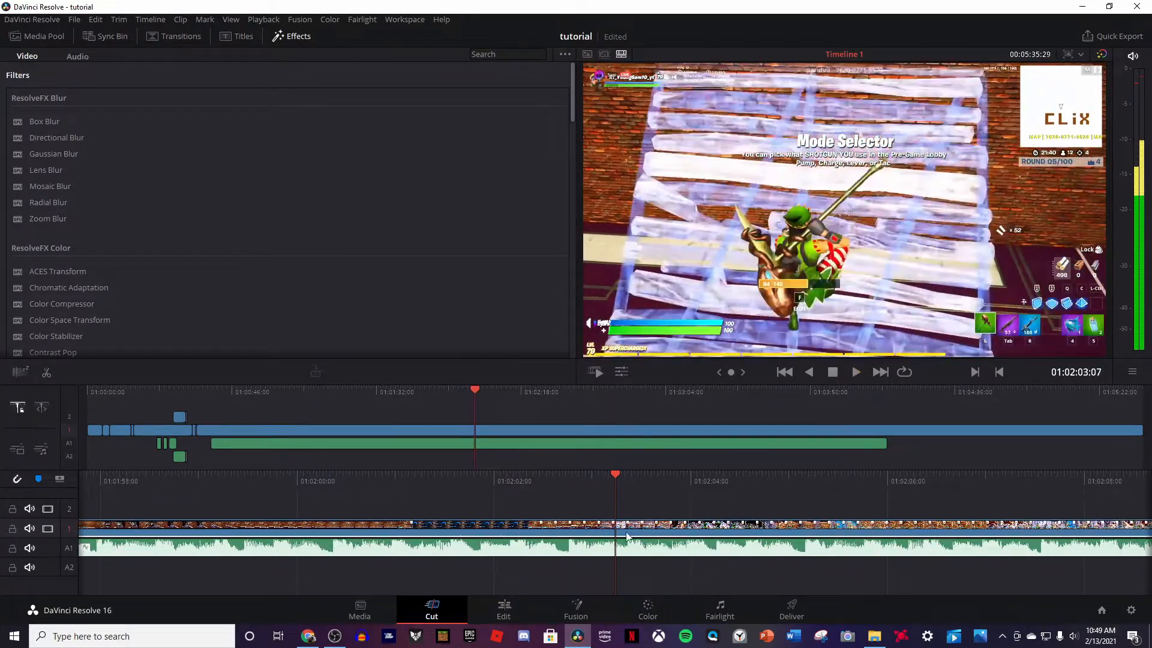
- Add the Echo effect to the background music clip on Audio 3 and play back the result on the Cut page
left_click(704, 606)
left_click_drag(163, 198, 169, 199)
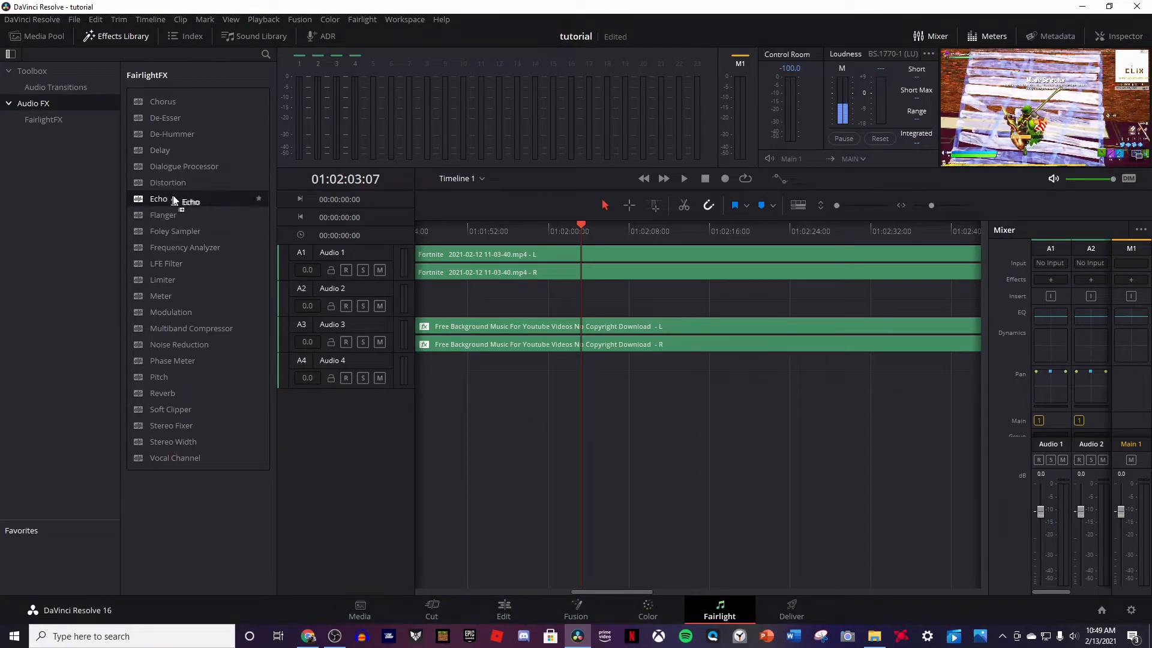
left_click_drag(603, 324, 602, 325)
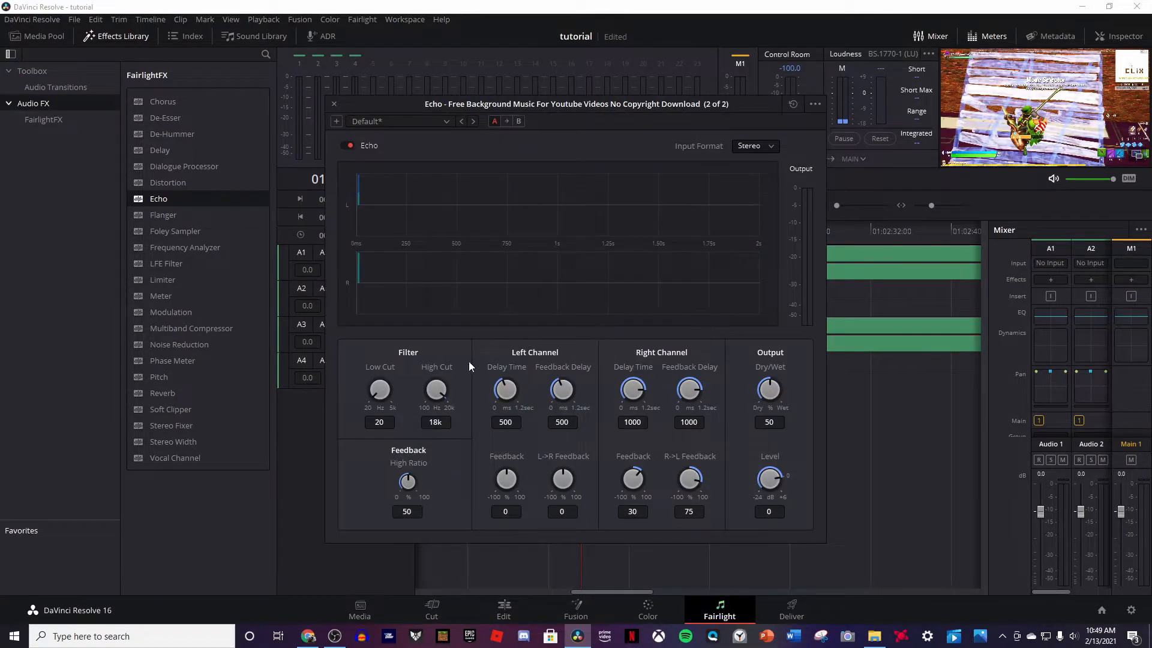
left_click(331, 105)
left_click(431, 607)
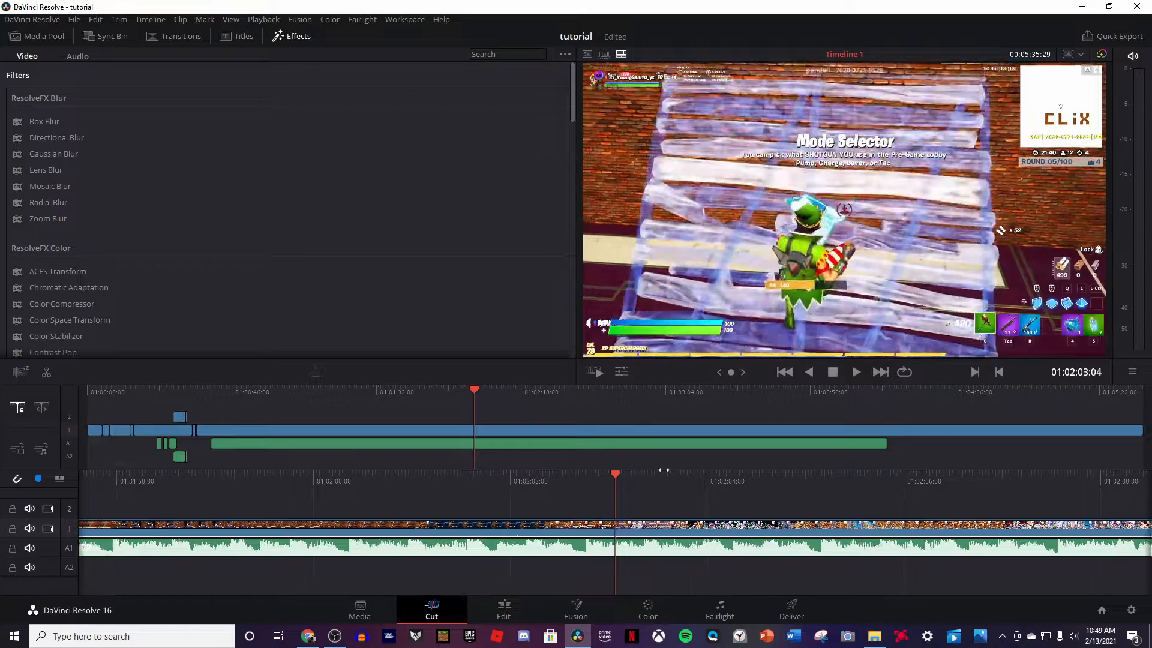
key("space")
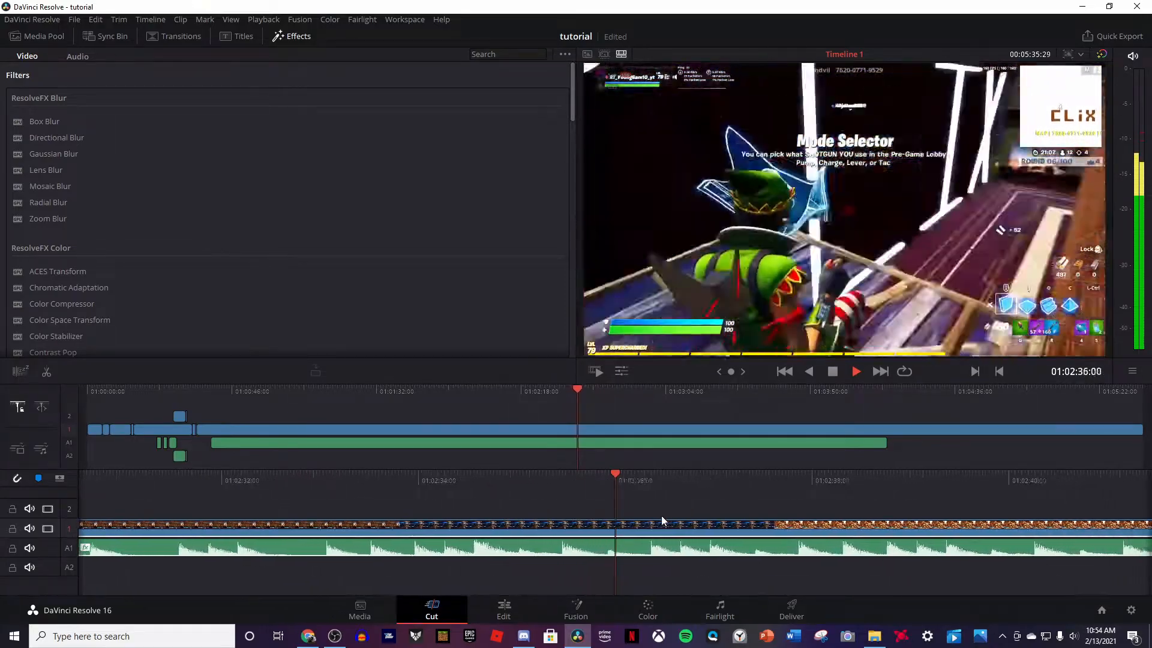
key("space")
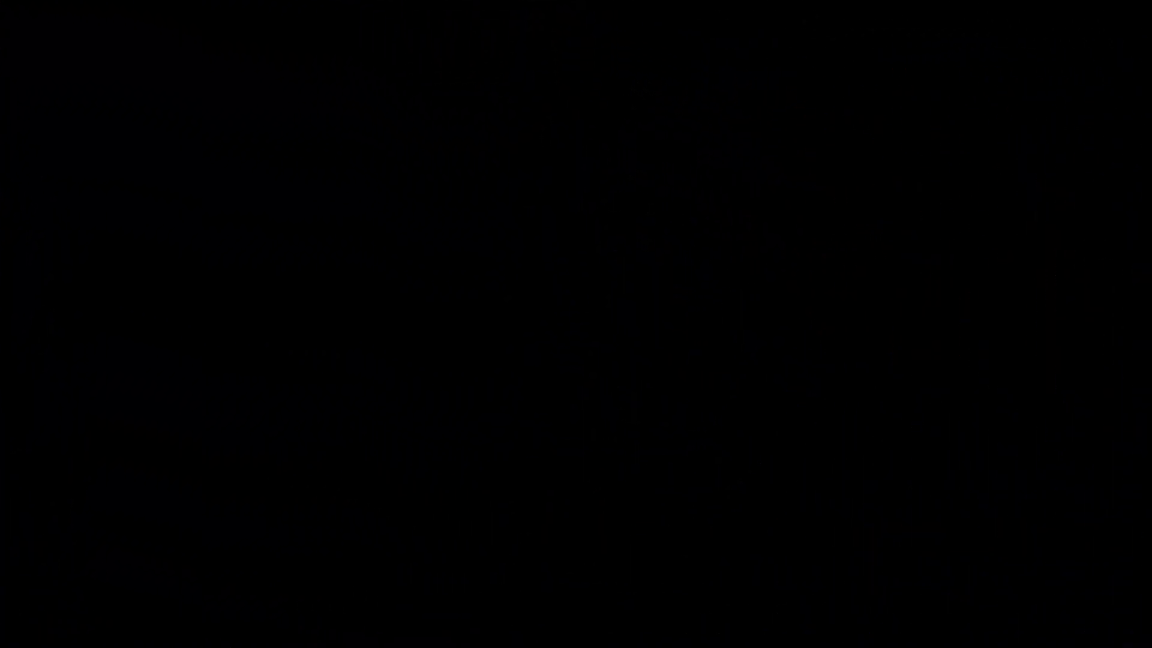